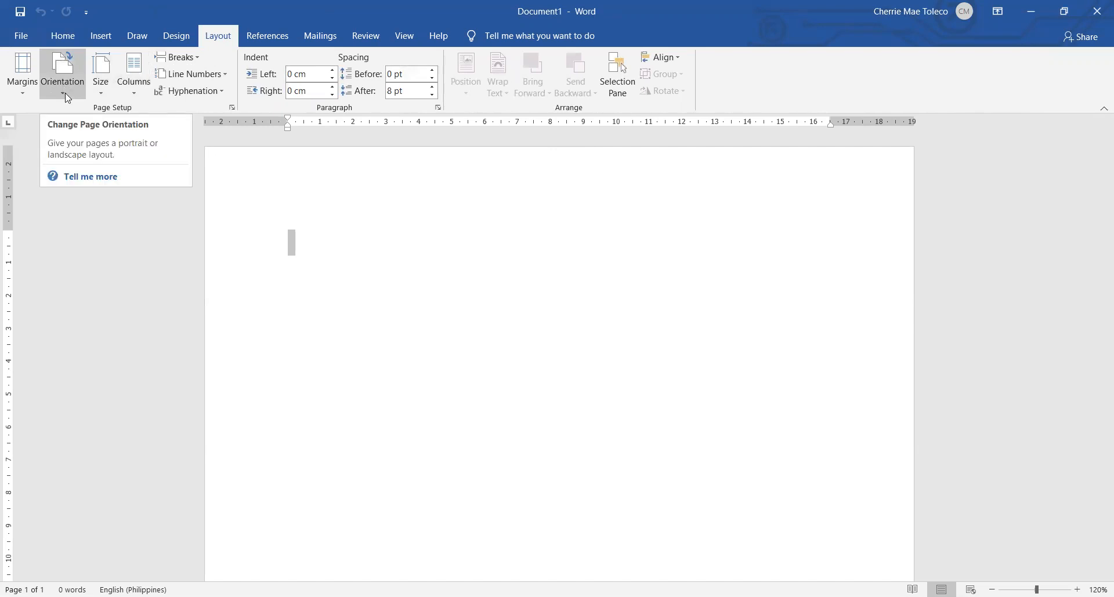
Set the page to landscape orientation and check the available paper sizes
left_click(66, 92)
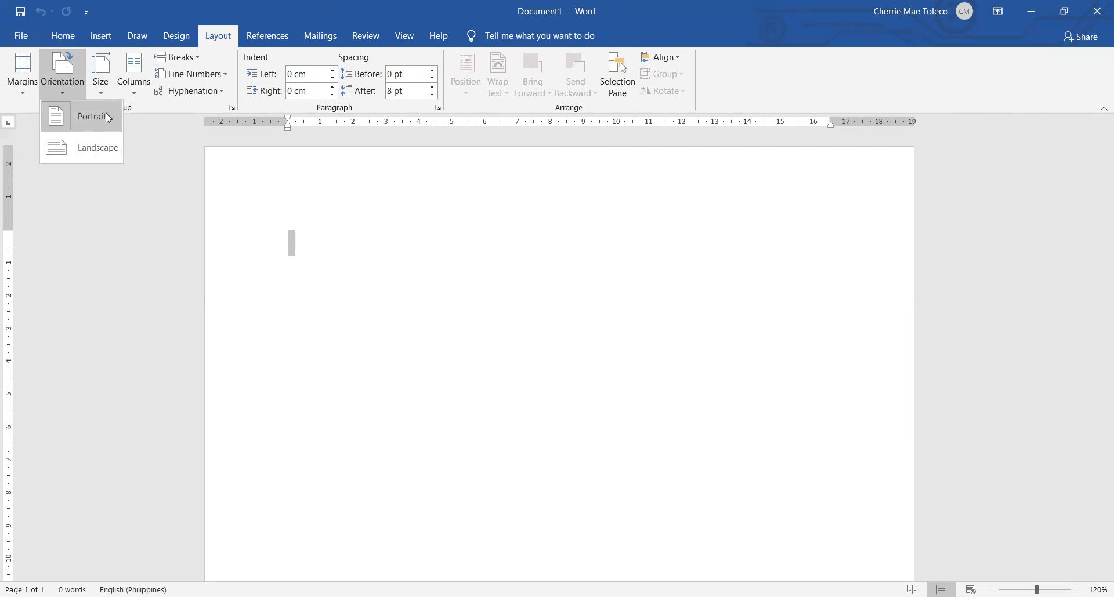
left_click(99, 149)
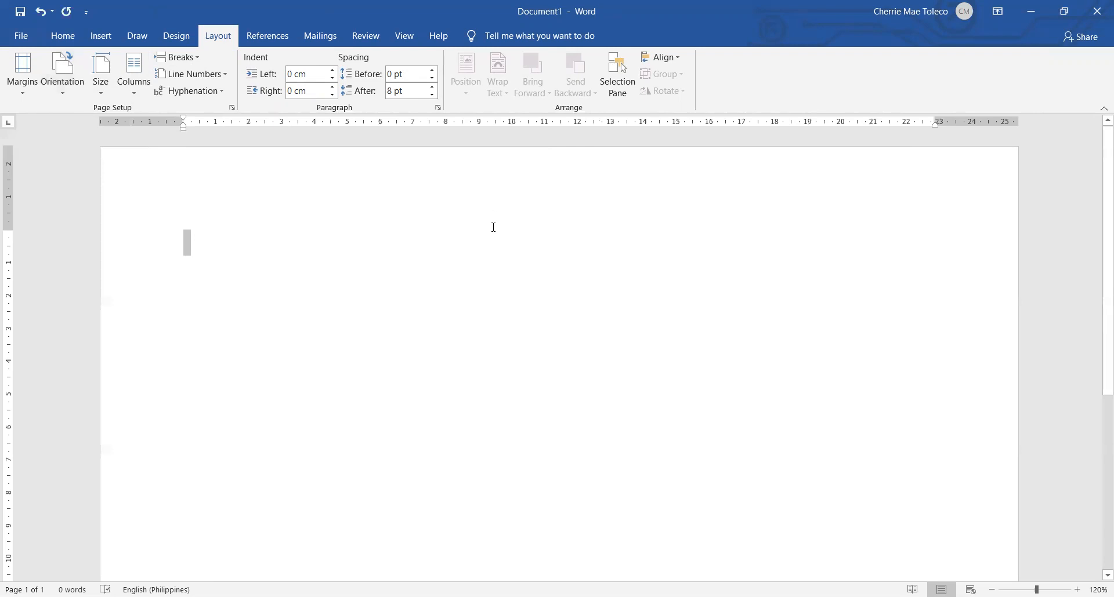
scroll(506, 232, "down", 5, "ctrl")
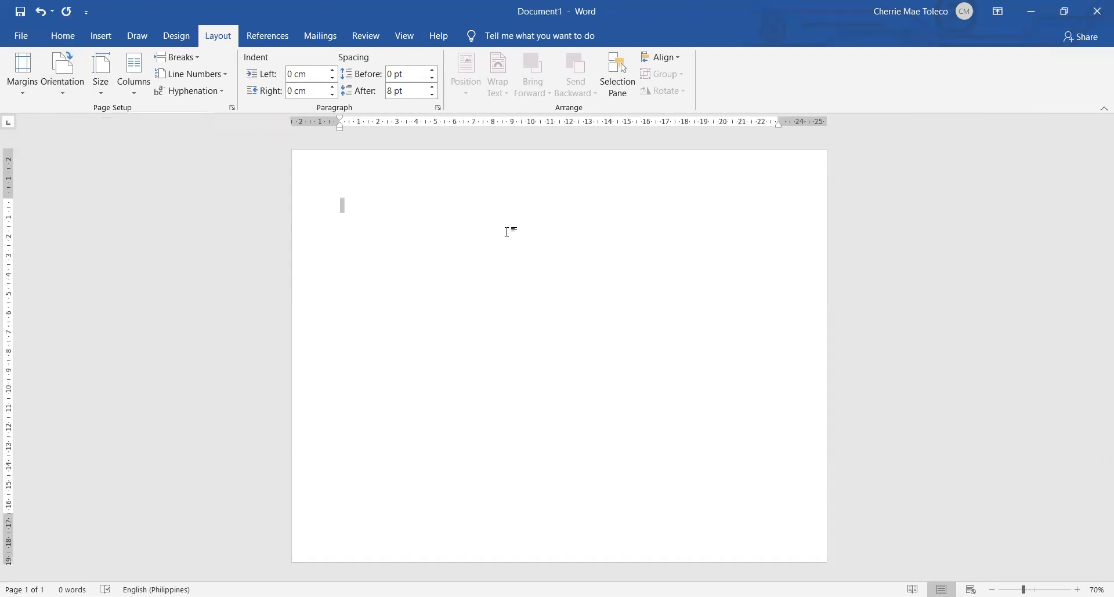
left_click(108, 94)
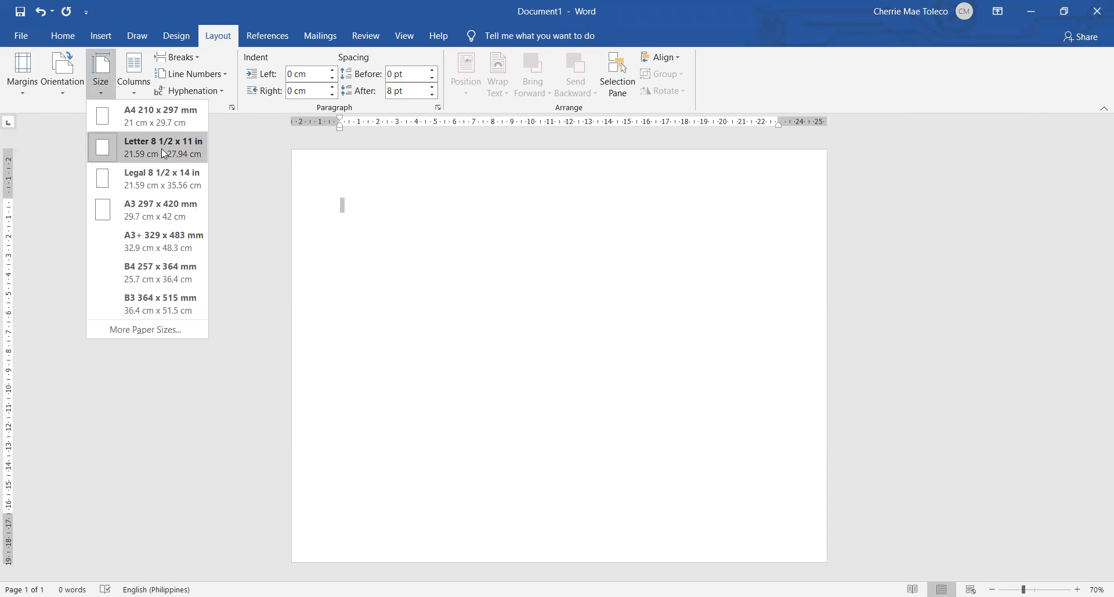
left_click(434, 95)
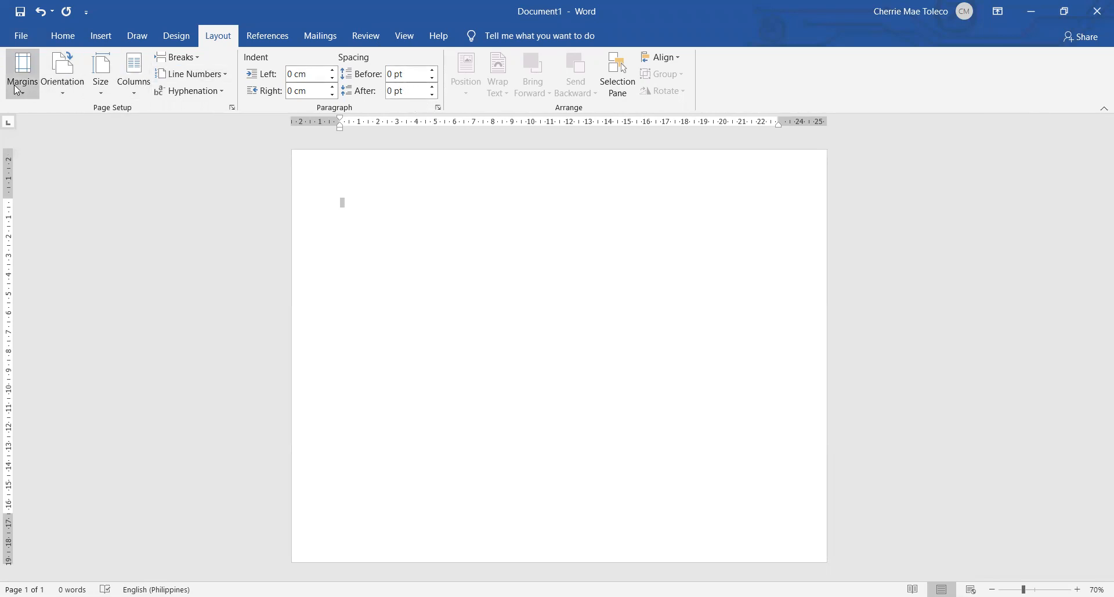
Draw a rectangle about 21.1 cm high and 27.3 cm wide covering nearly the whole page
left_click(62, 36)
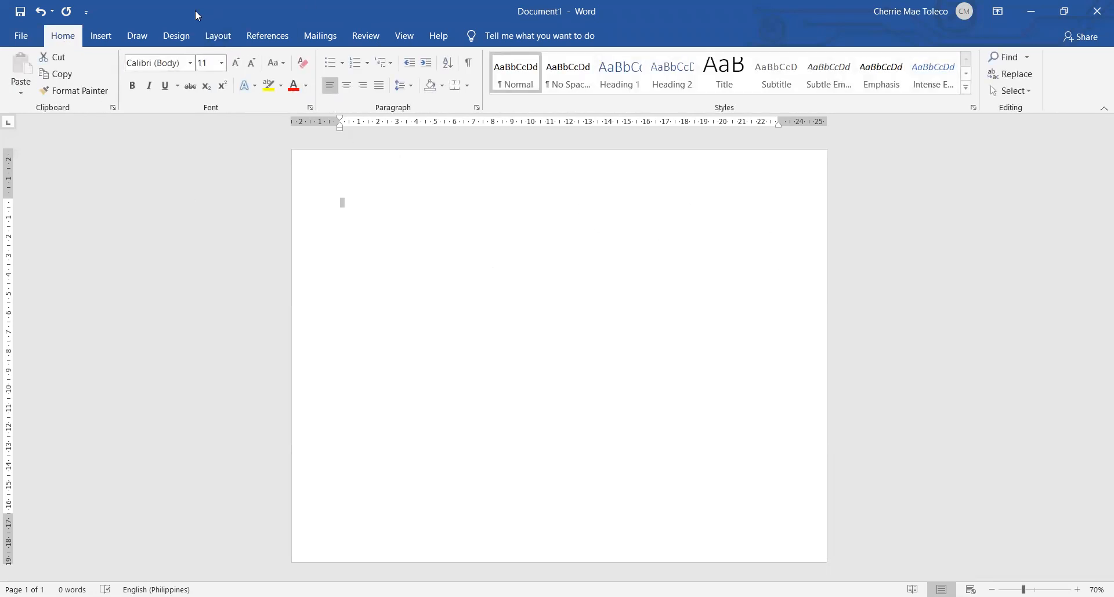
left_click(107, 43)
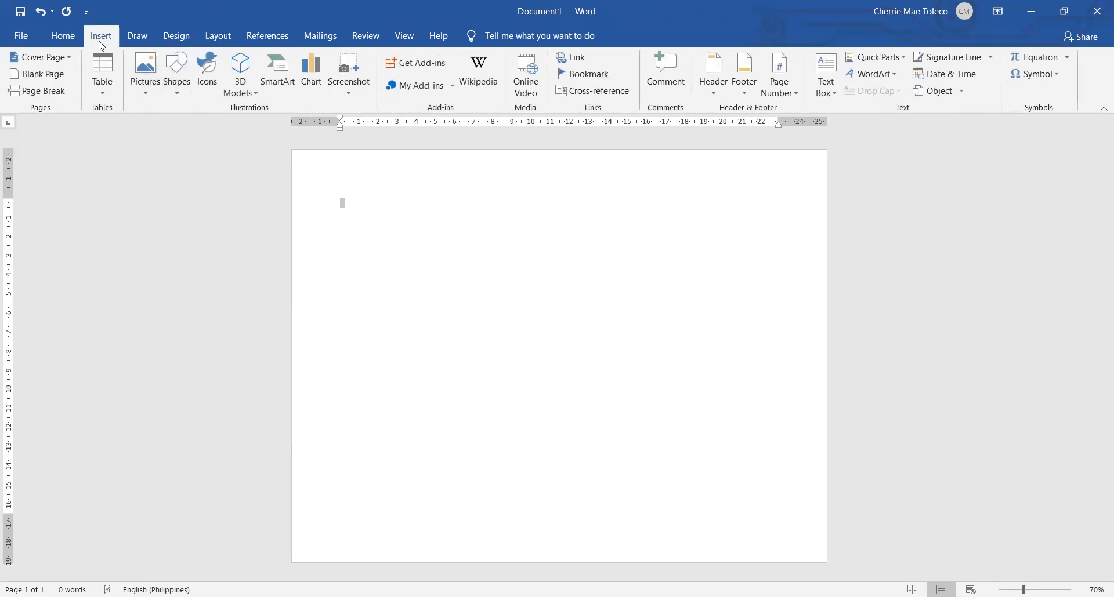
left_click(181, 84)
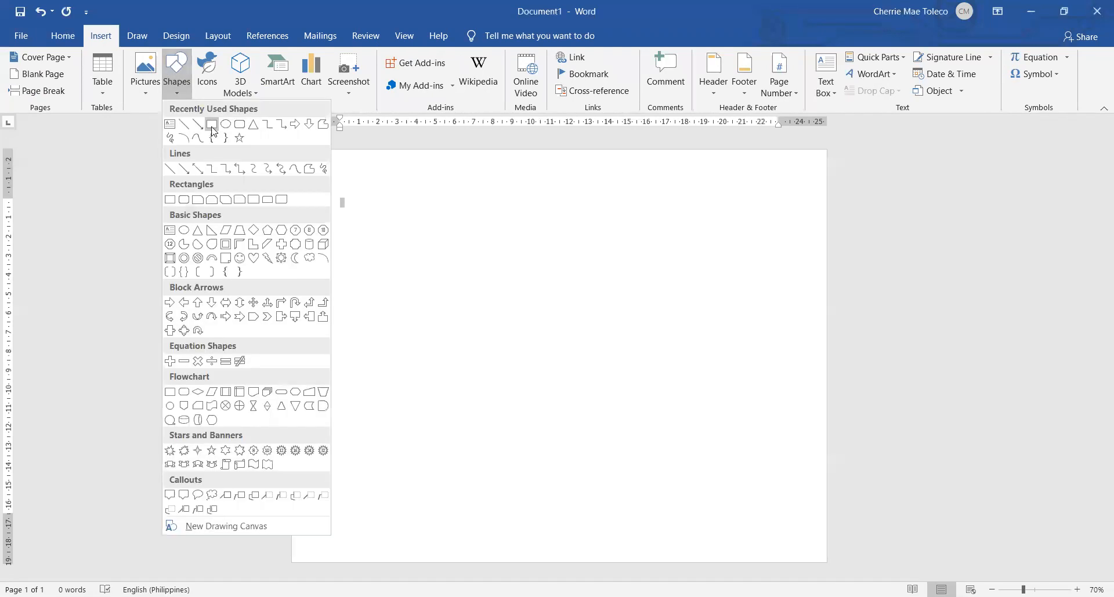
left_click(212, 126)
mouse_move(298, 151)
left_mouse_down()
mouse_move(451, 419)
mouse_move(622, 511)
left_mouse_up()
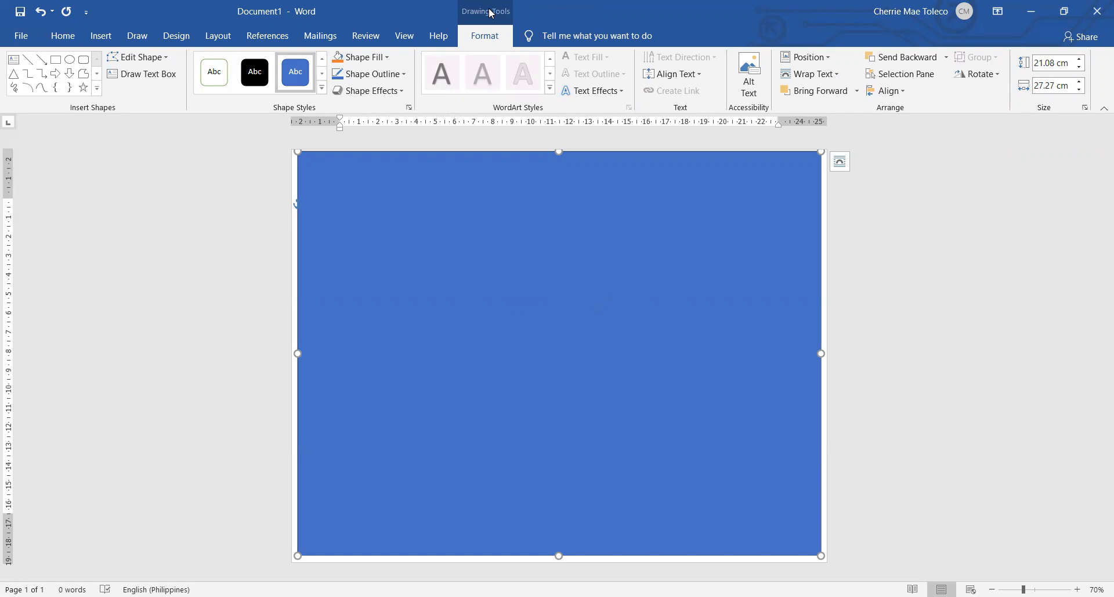
Fill the large rectangle with the border picture "18 (2)" from the folder "1. FOR KEYBOARDING ACTIVITY - MAKE CERTIFICATE"
left_click(367, 61)
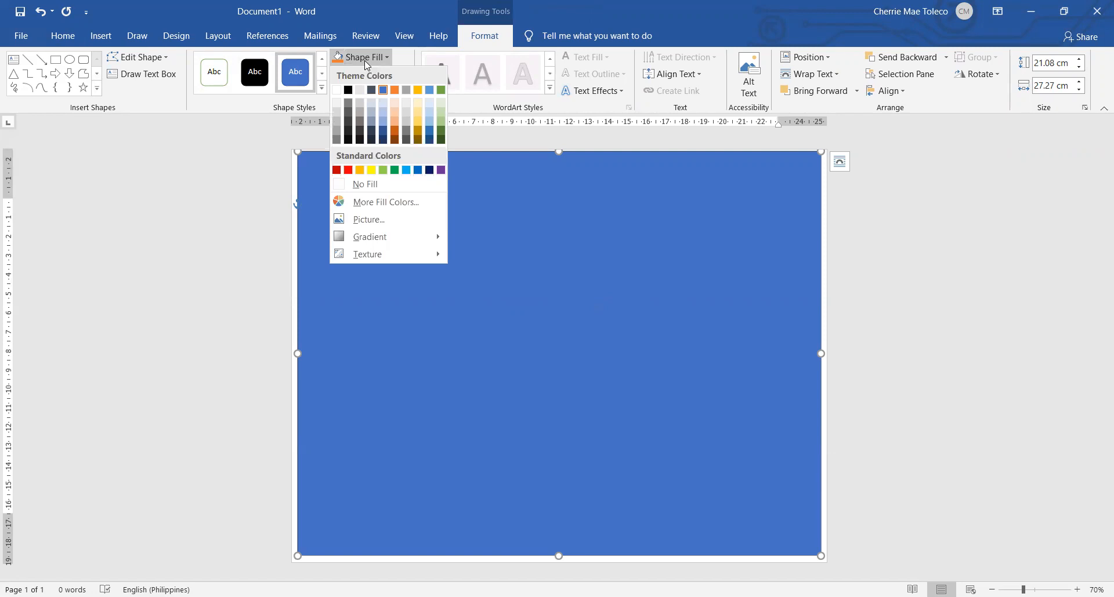
left_click(377, 220)
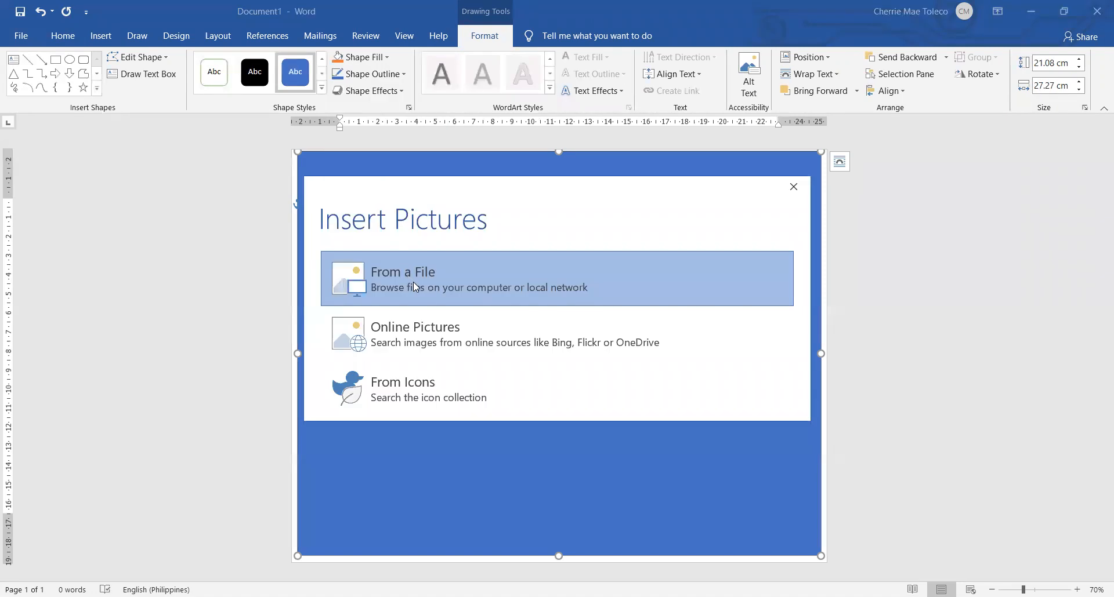
left_click(453, 285)
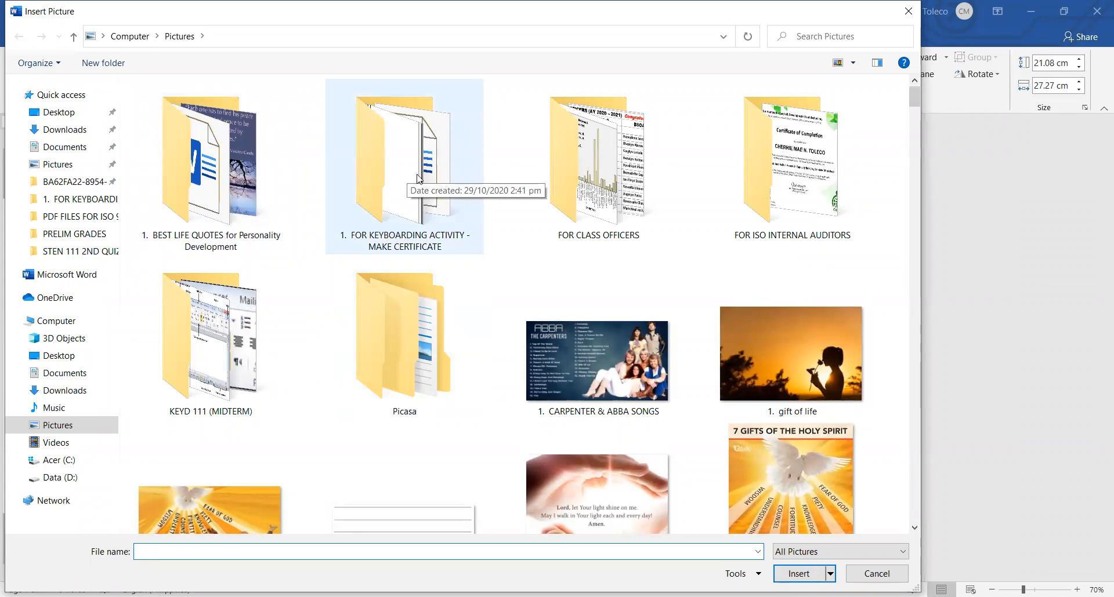
double_click(419, 177)
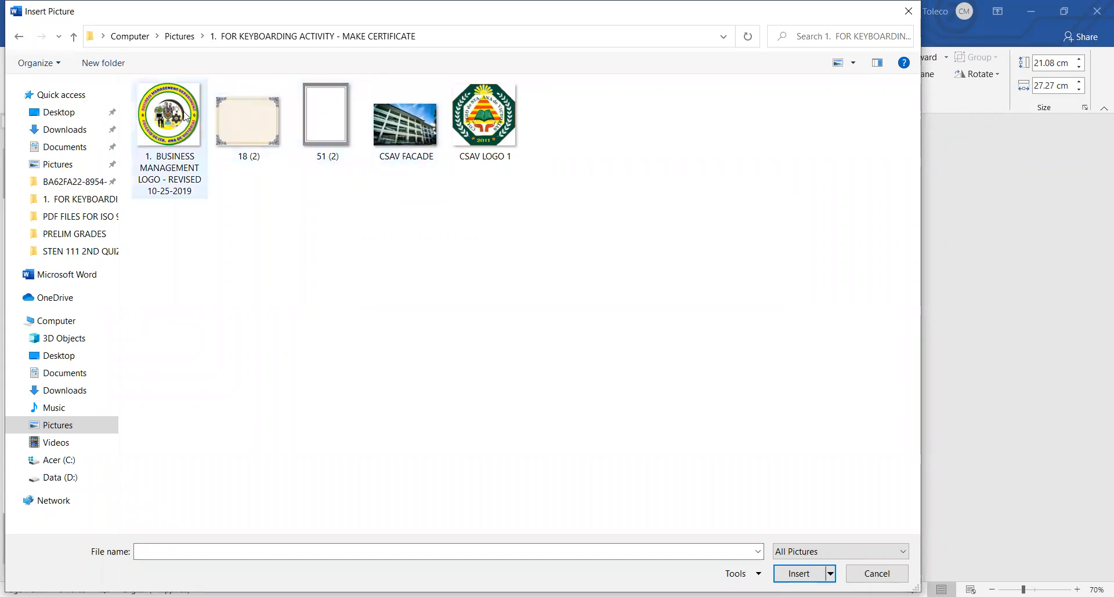
left_click(258, 132)
key("Return")
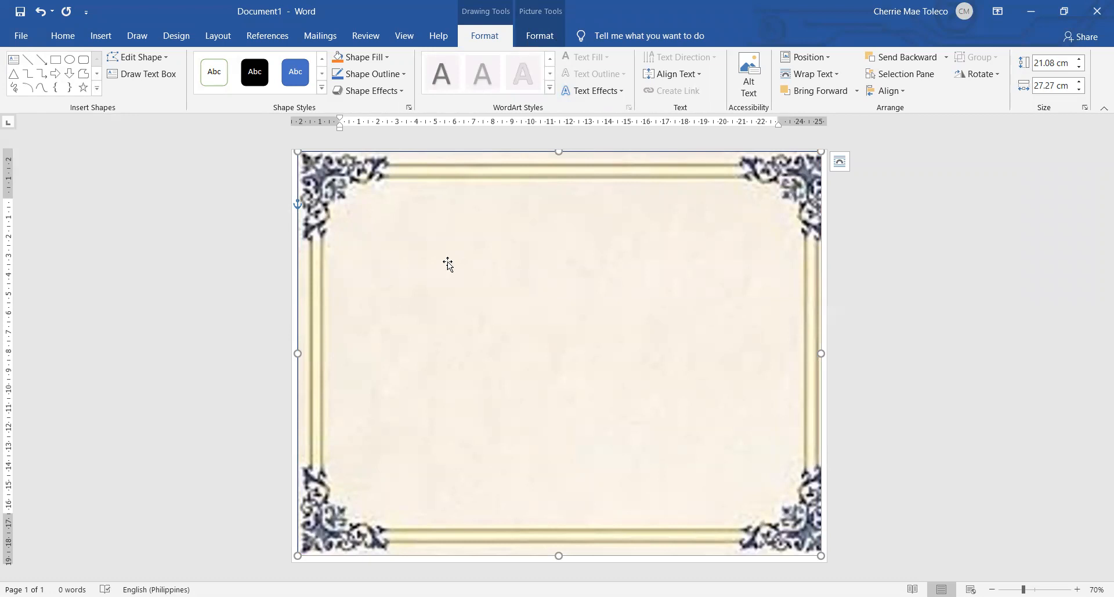
Remove the outline from the page-sized rectangle with the certificate border
left_click(366, 74)
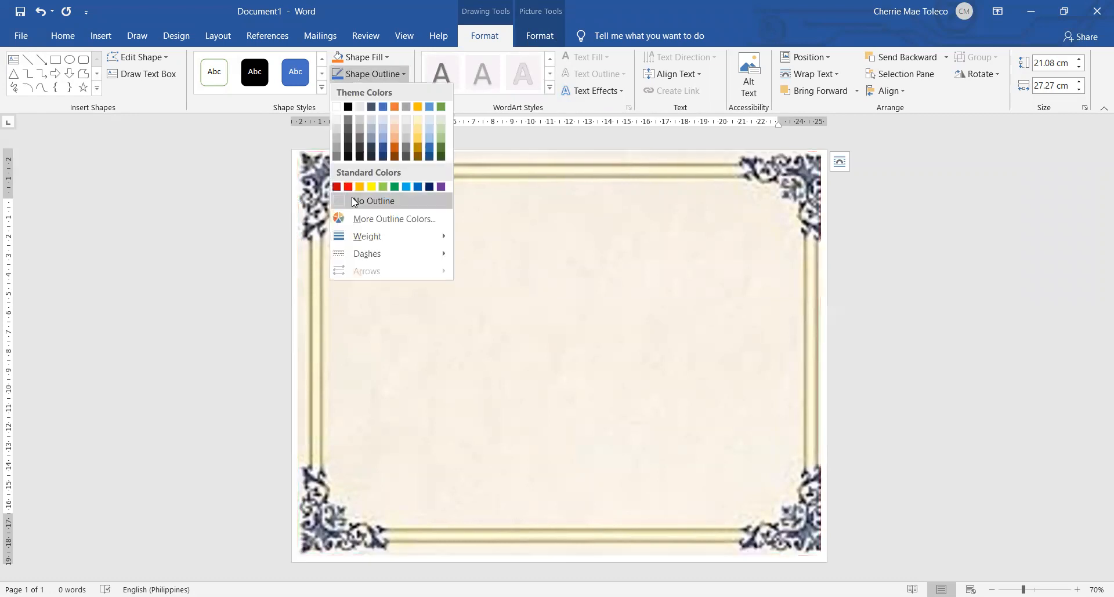
left_click(355, 201)
left_click(929, 334)
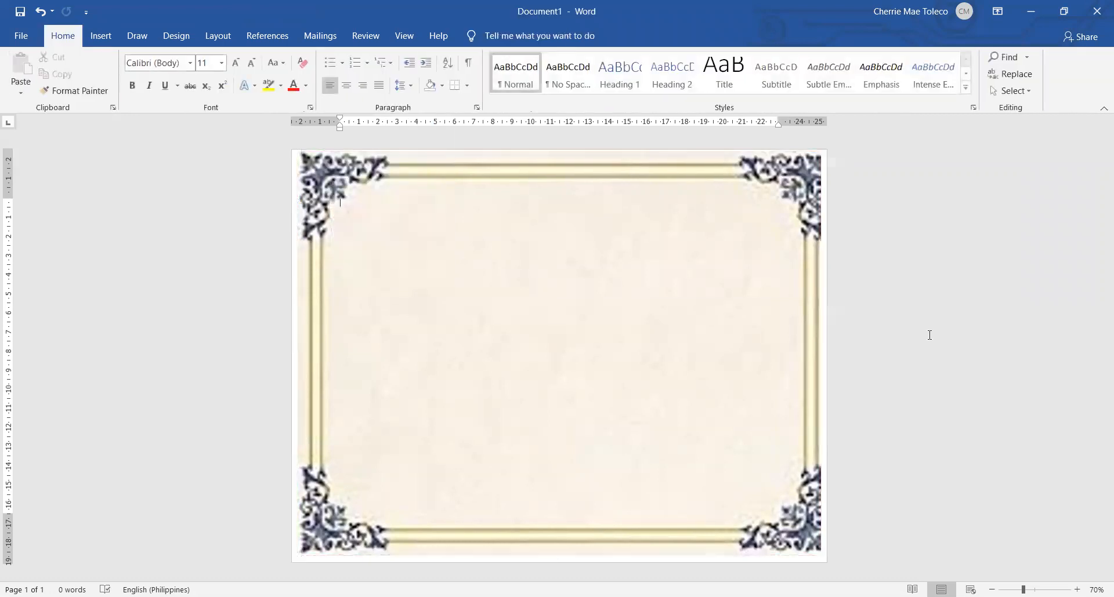
Draw a small rectangle about 2.4 cm high and 2.7 cm wide inside the border's upper-left corner
left_click(533, 304)
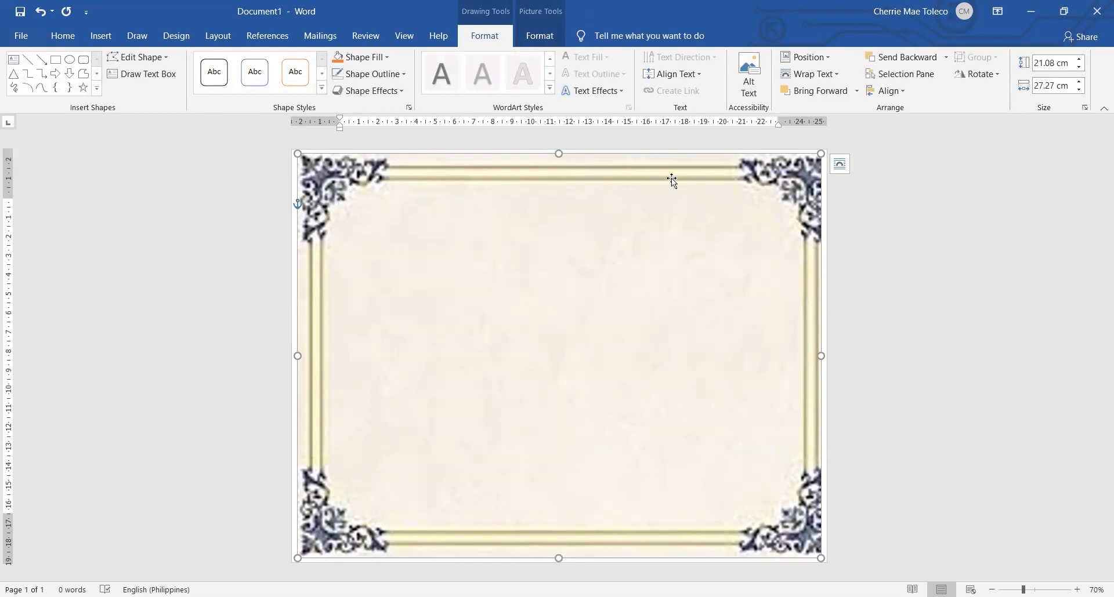
left_click(94, 43)
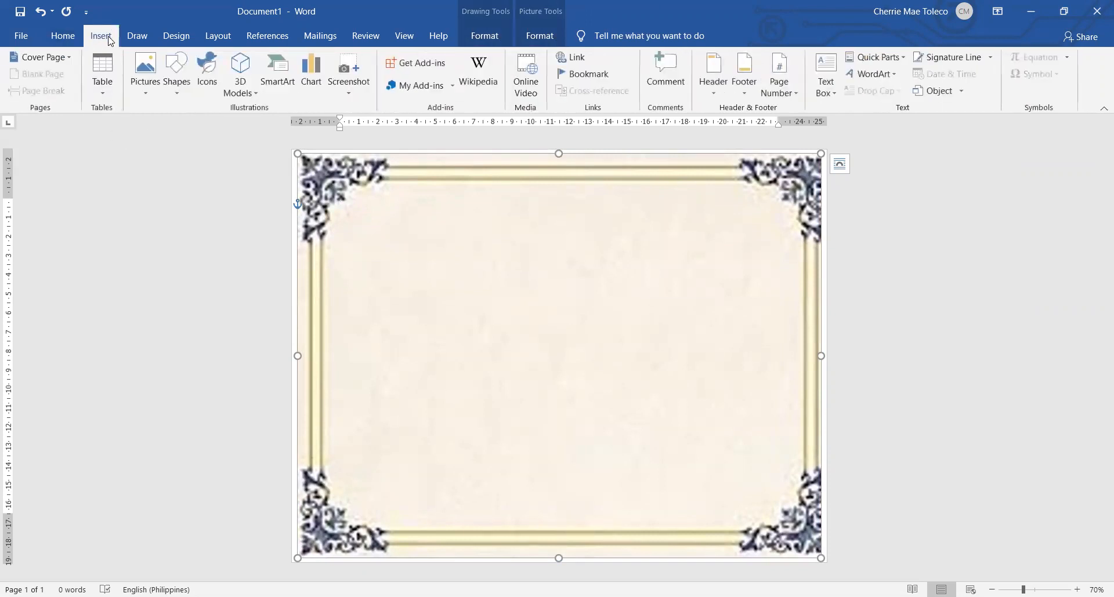
left_click(177, 66)
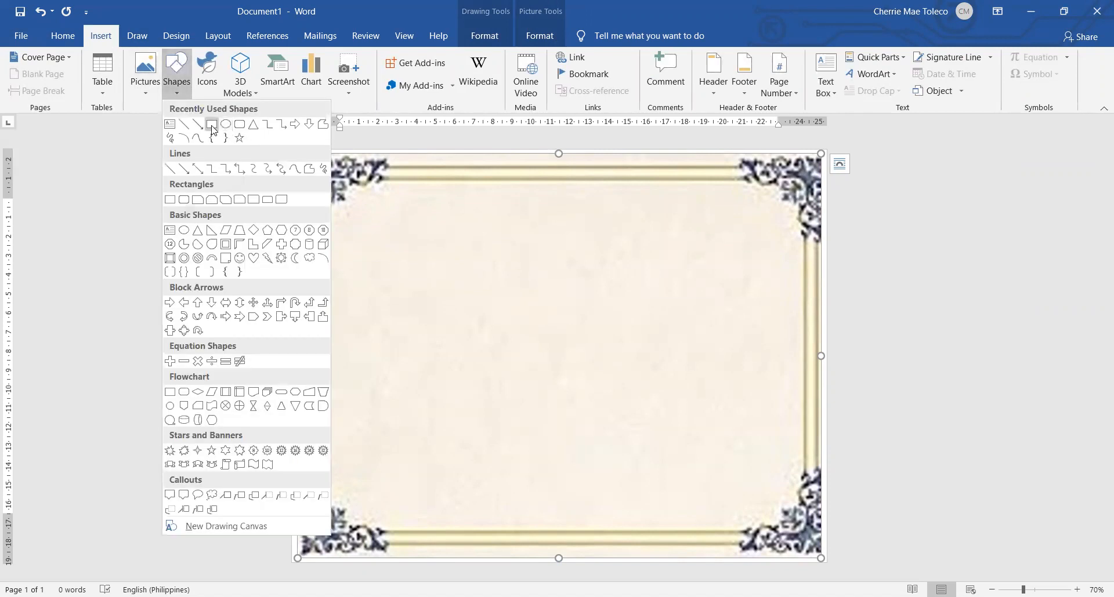
left_click(212, 124)
mouse_move(359, 207)
left_mouse_down()
mouse_move(374, 257)
mouse_move(410, 253)
left_mouse_up()
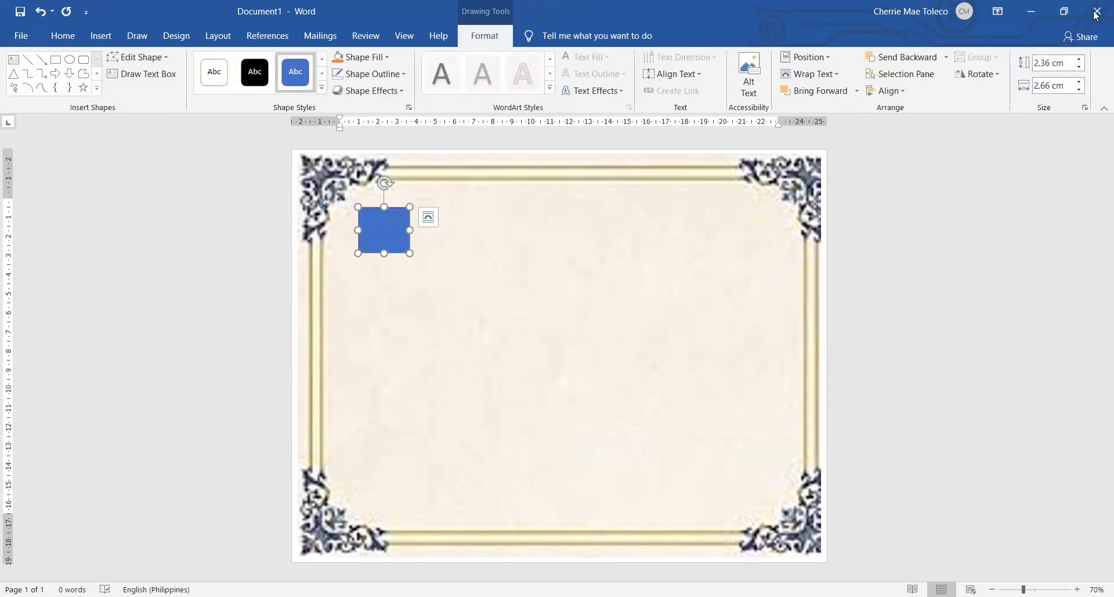
Set the small rectangle's width to 2.36 cm to make it a square
left_click(1046, 88)
left_click(1047, 85)
type("3")
key("Return")
left_click(572, 269)
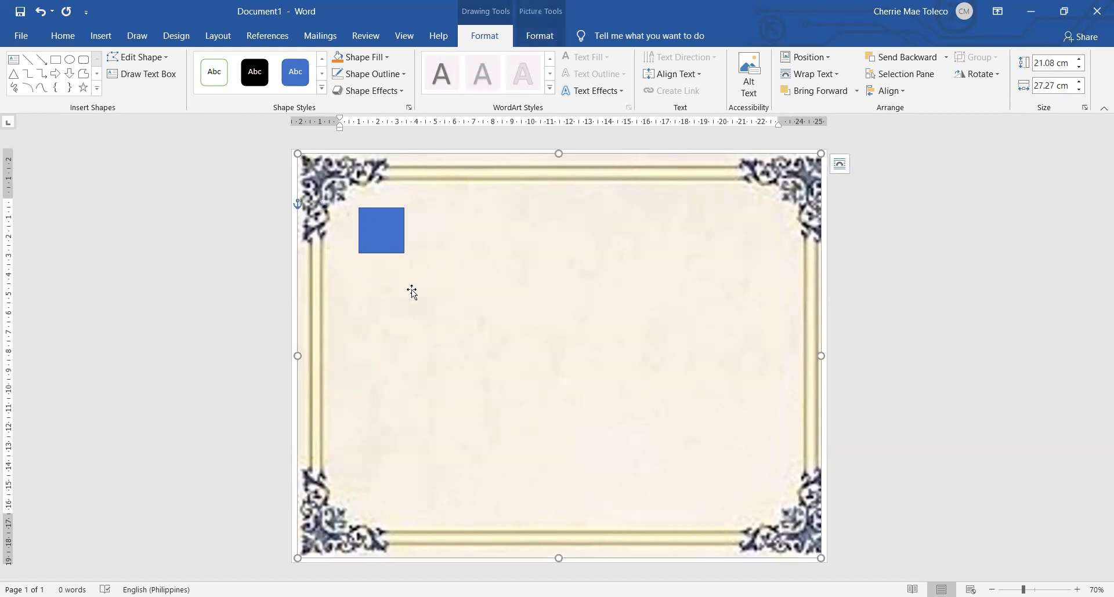
left_click(381, 240)
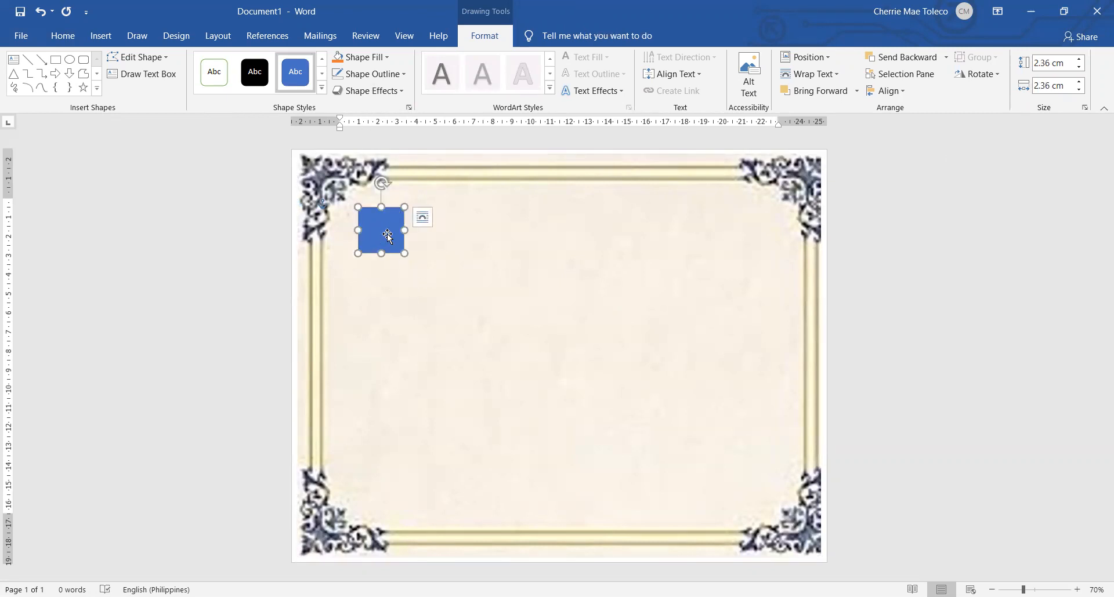
left_click(531, 307)
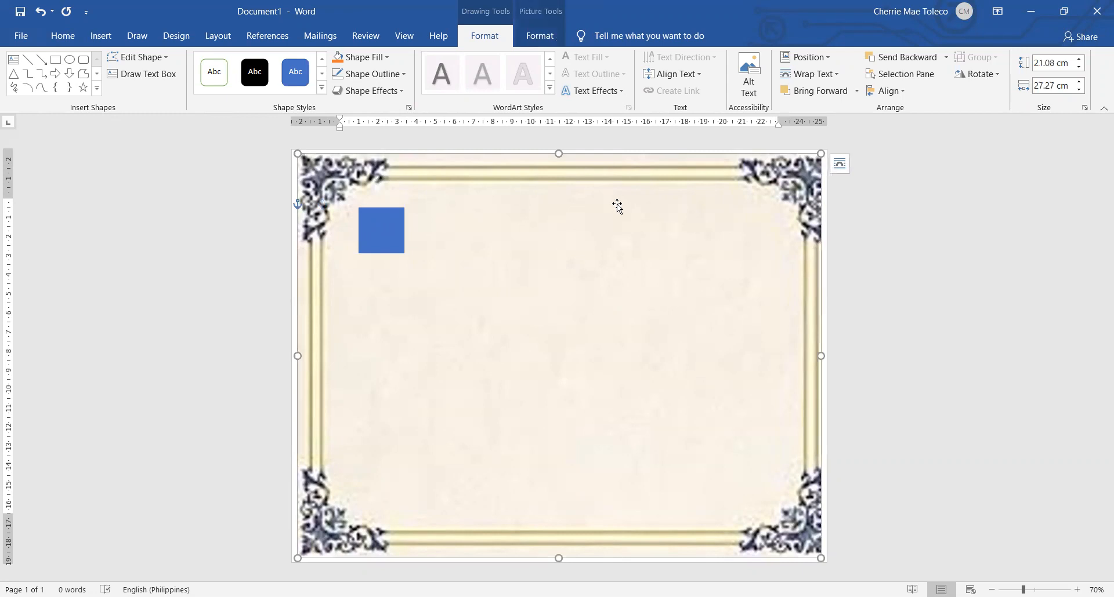
left_click(960, 284)
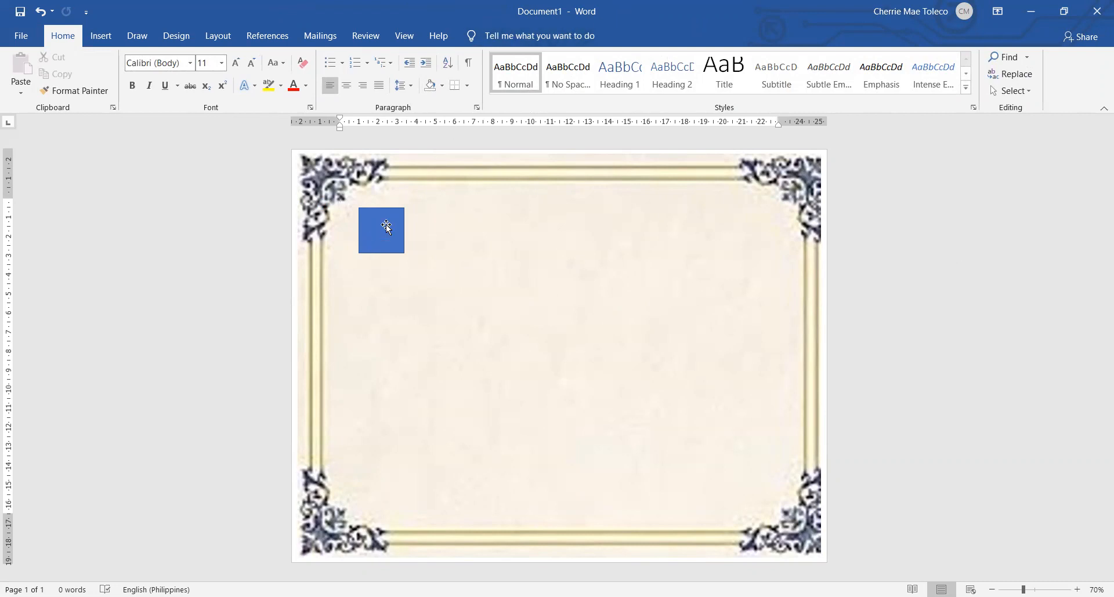
Fill the small square with the picture file "CSAV LOGO 1"
left_click(387, 228)
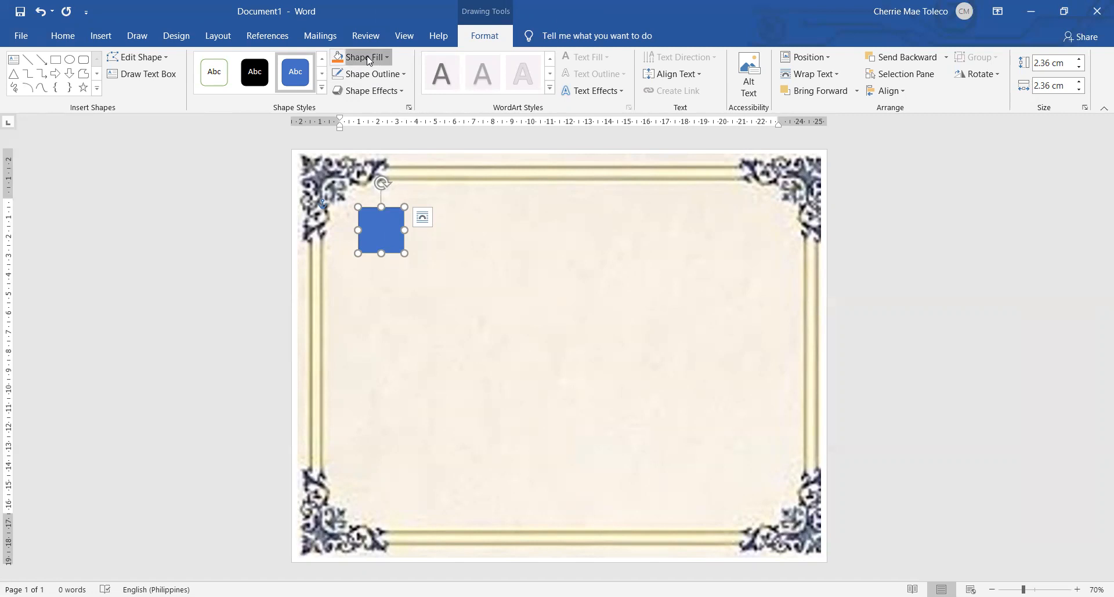
left_click(408, 291)
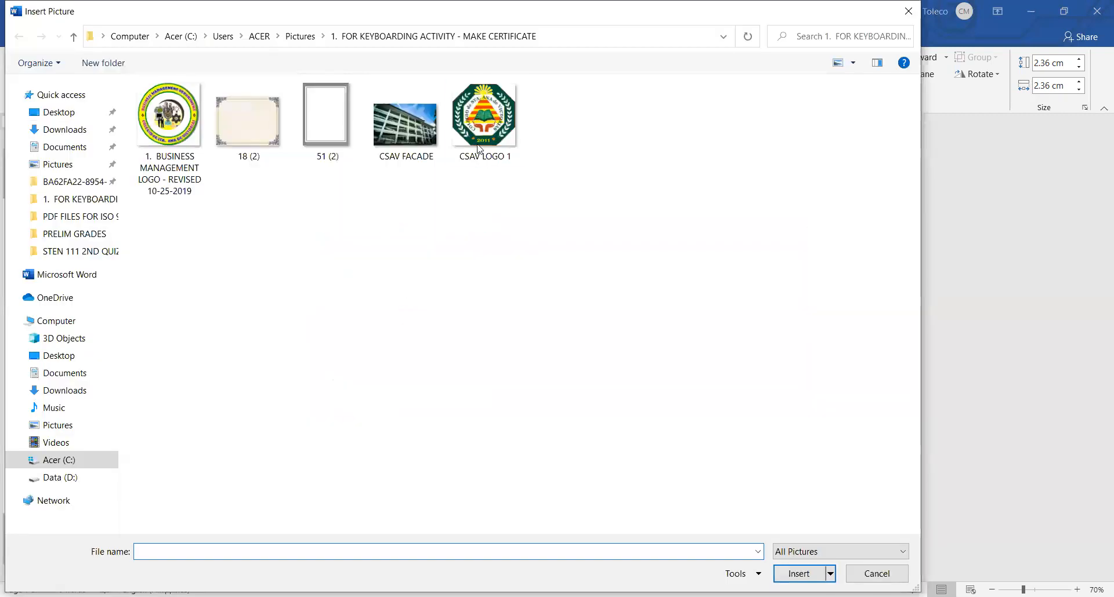
left_click(485, 137)
double_click(484, 138)
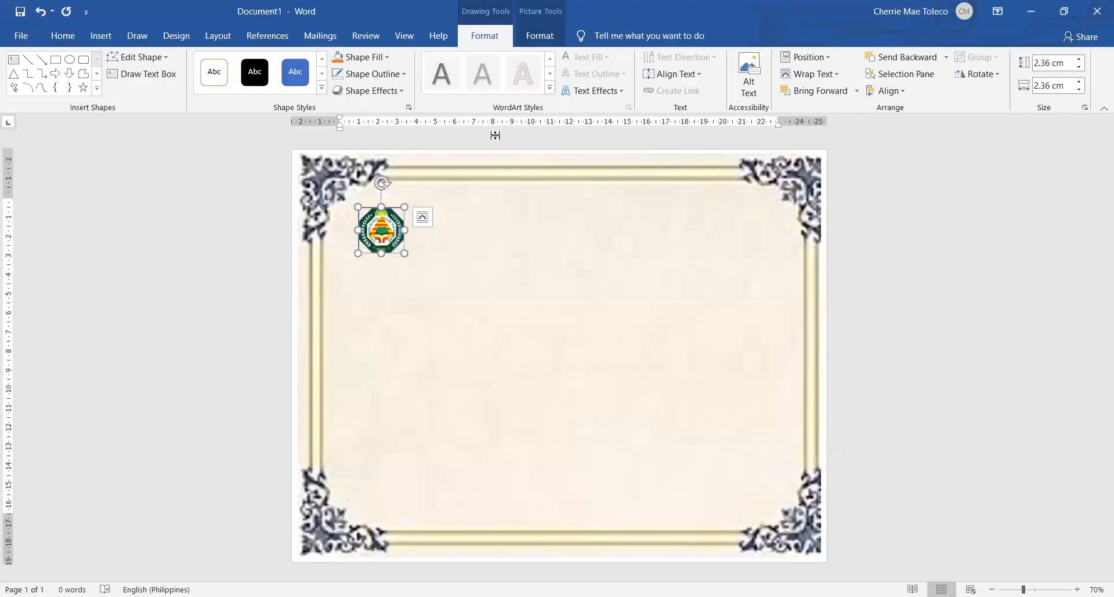
Remove the outline from the square holding the CSAV logo
left_click(674, 270)
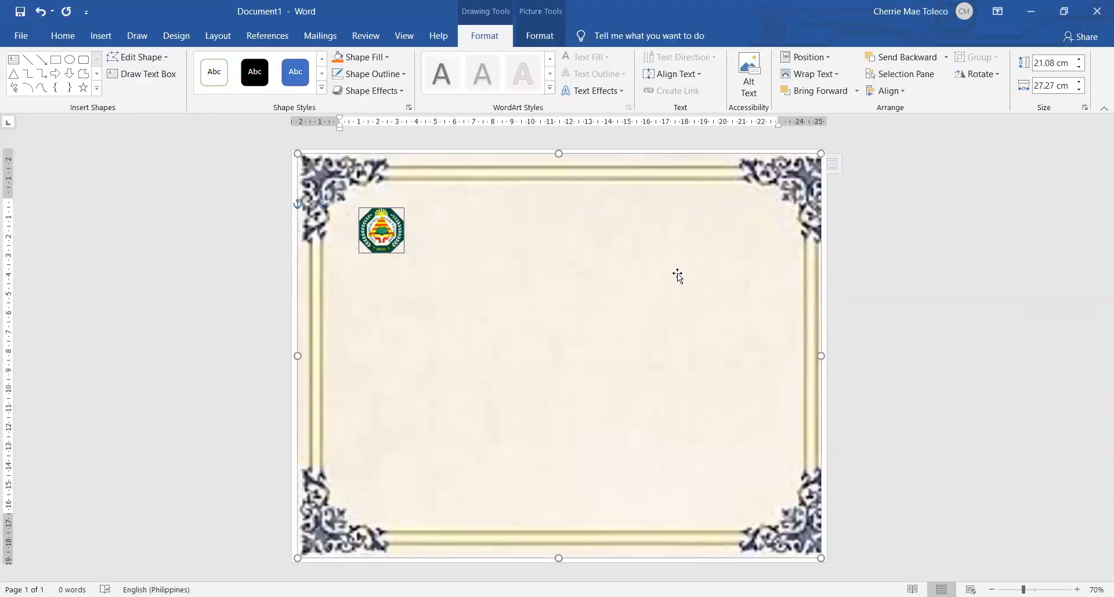
left_click(389, 232)
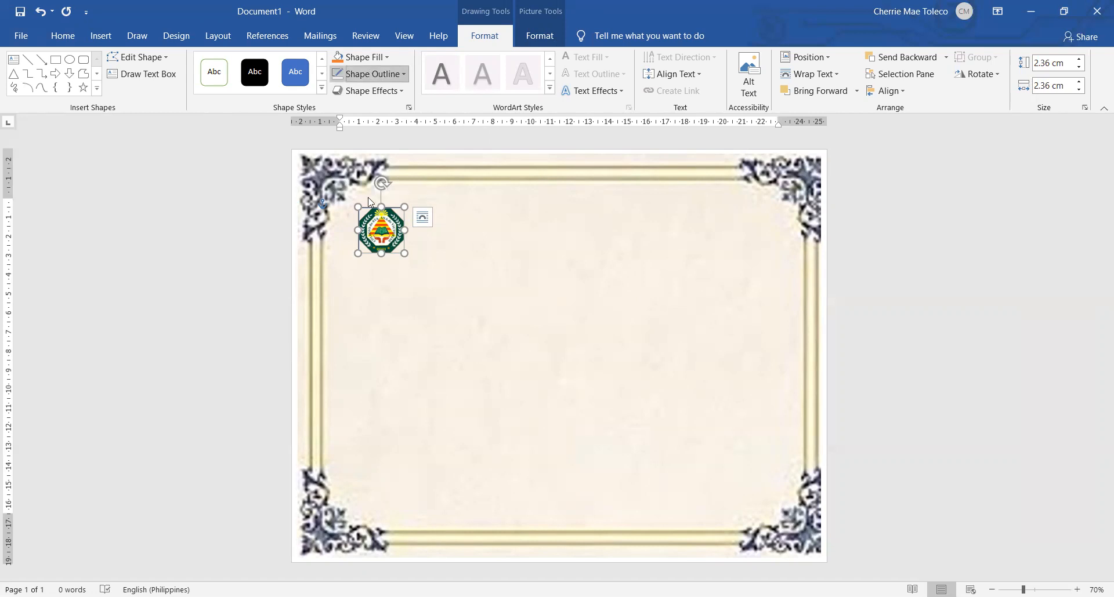
left_click(946, 313)
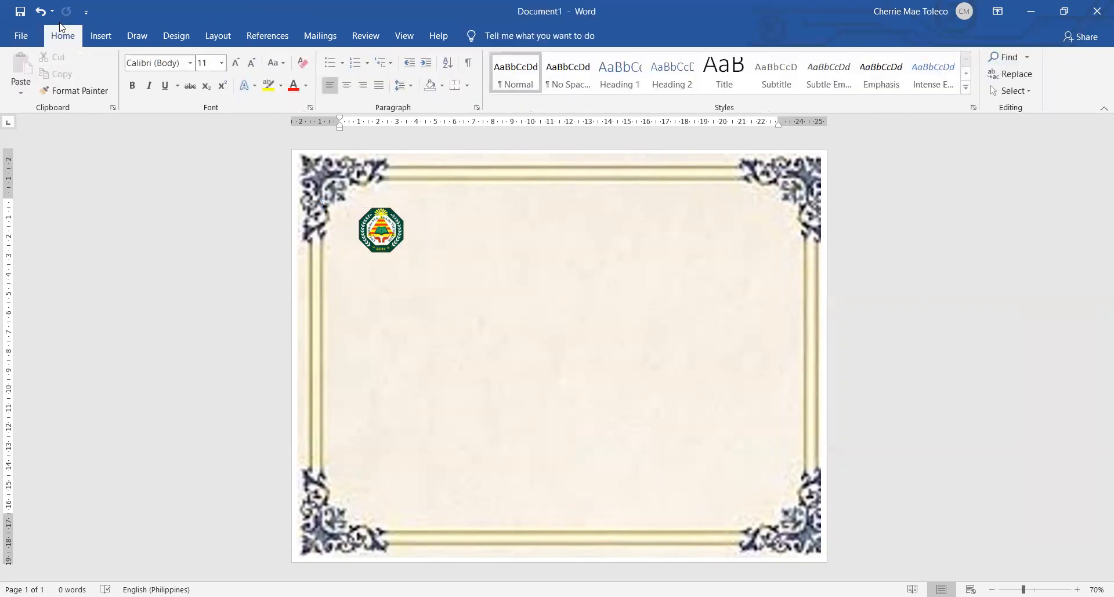
Draw an oval about 2.8 cm high and 2.5 cm wide inside the border's upper-right corner
left_click(115, 36)
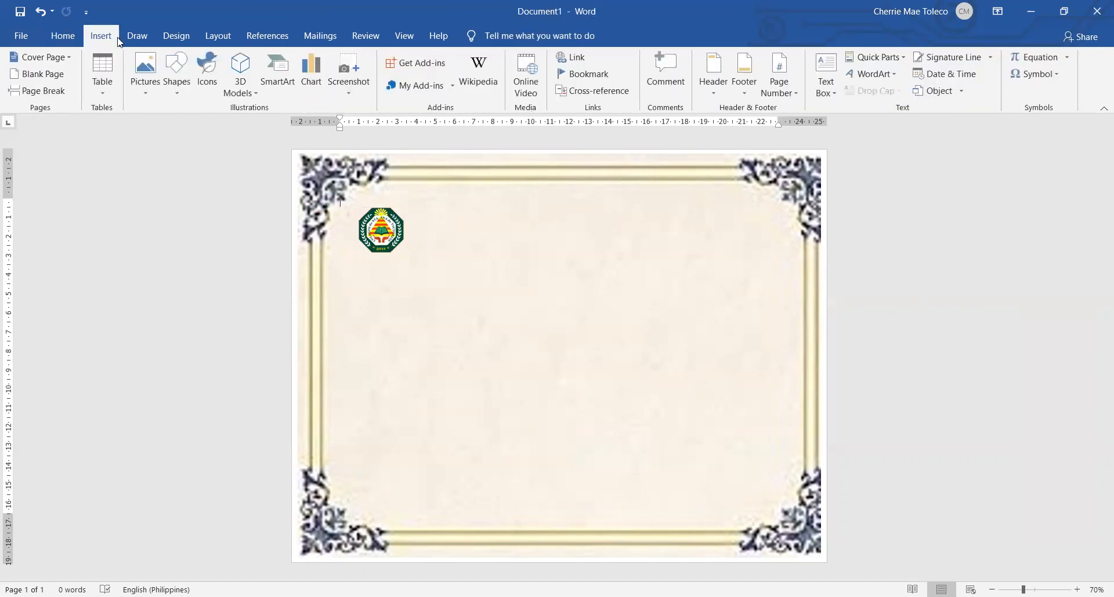
left_click(174, 73)
left_click_drag(712, 204, 760, 257)
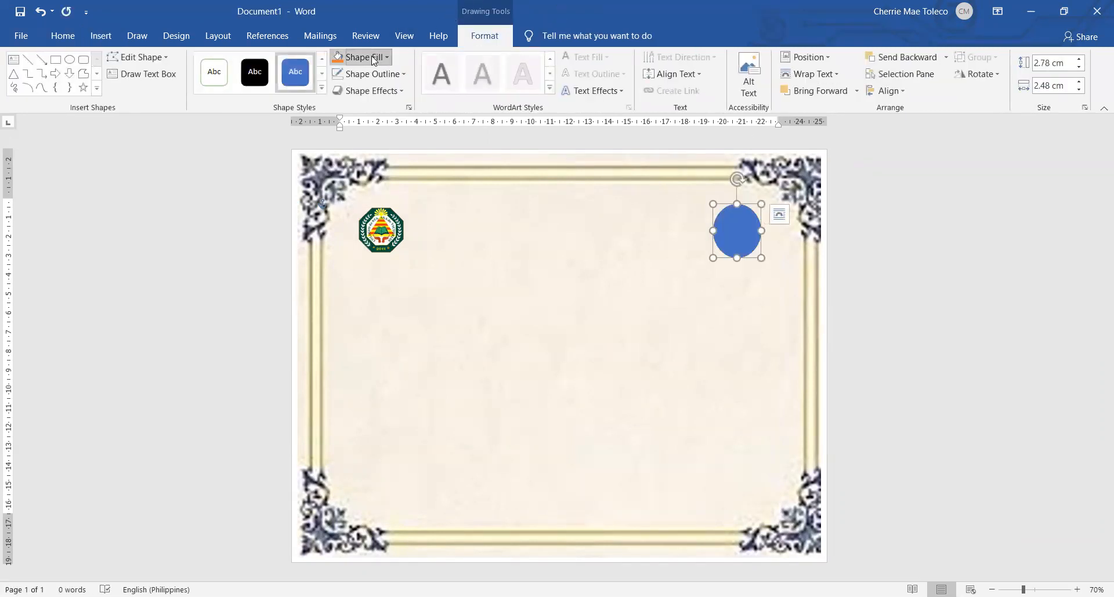
Fill the oval with the picture file "1. BUSINESS MANAGEMENT LOGO - REVISED 10-25-2019"
left_click(374, 58)
left_click(374, 223)
left_click(414, 287)
left_click(171, 134)
double_click(169, 128)
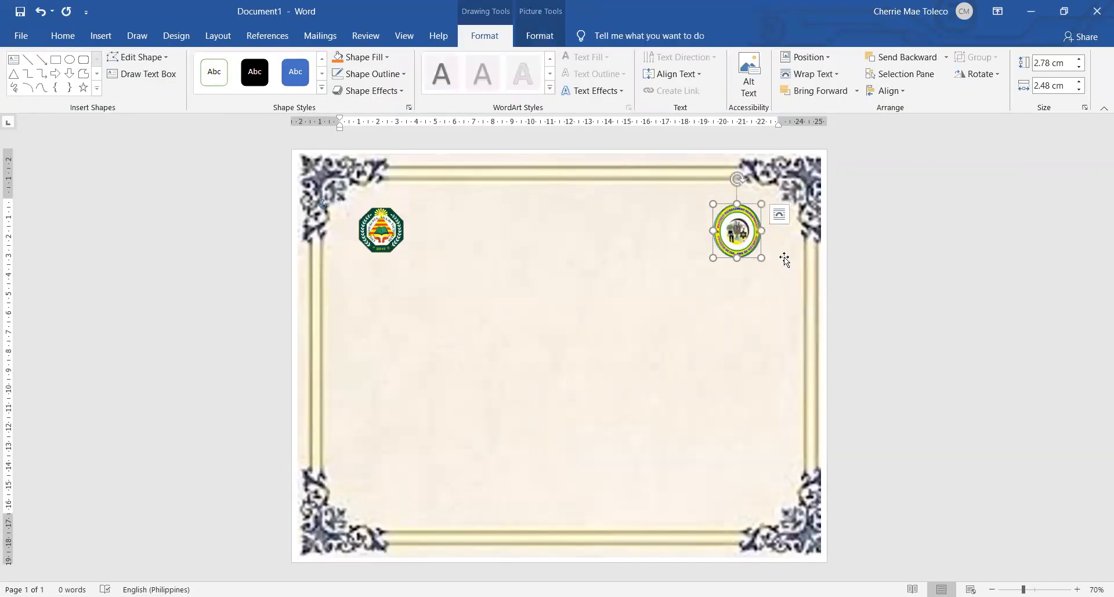
Remove the outline from the oval holding the Business Management logo
left_click(360, 75)
left_click(371, 198)
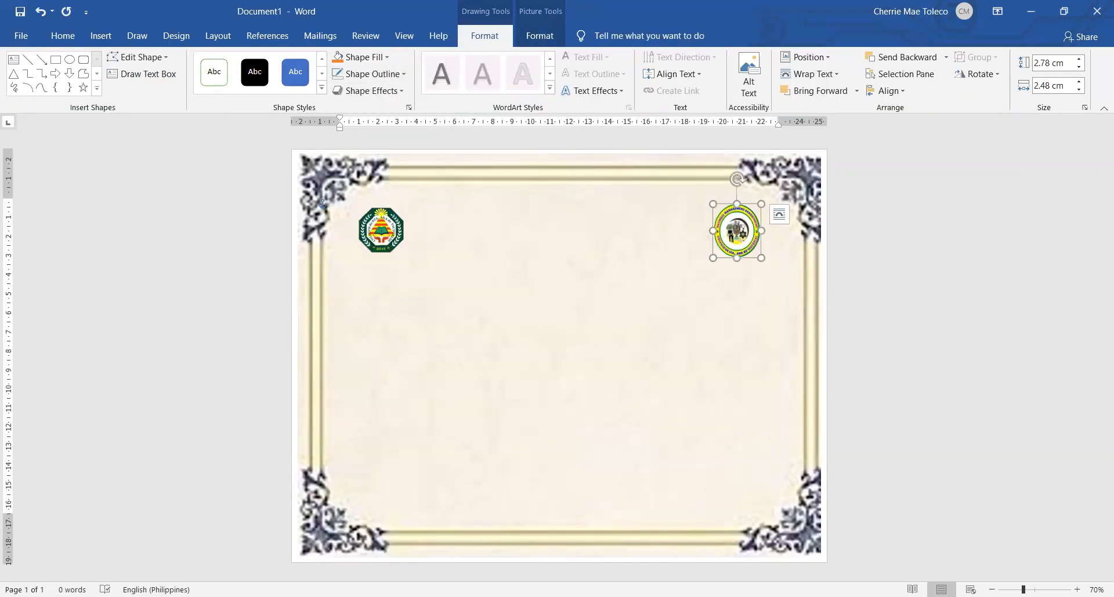
left_click(515, 351)
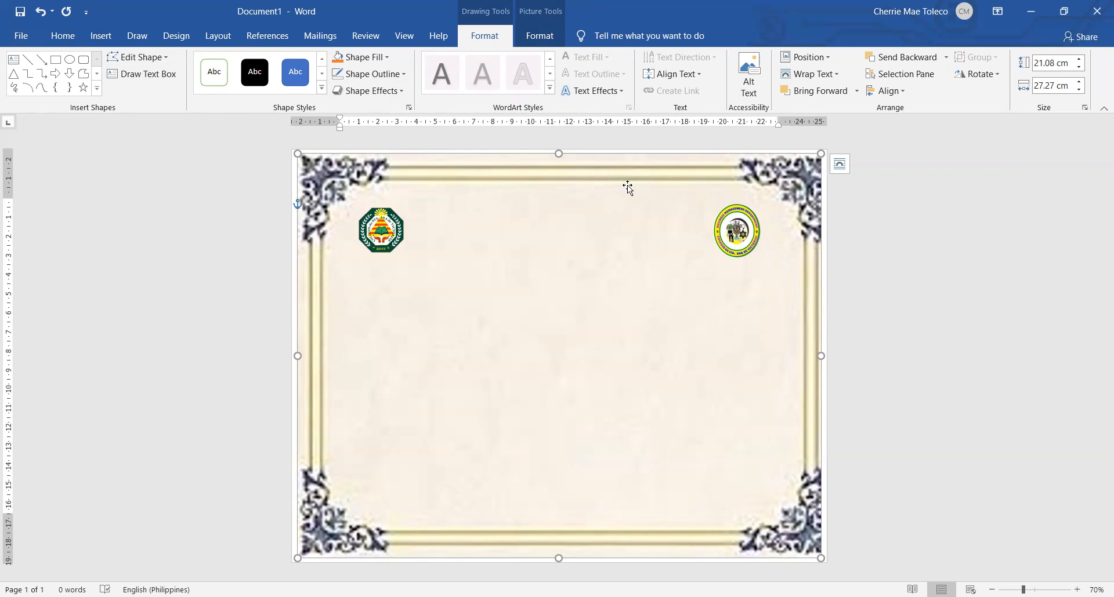
Insert WordArt in the black fill with shadow style and place it between the two logos
left_click(102, 36)
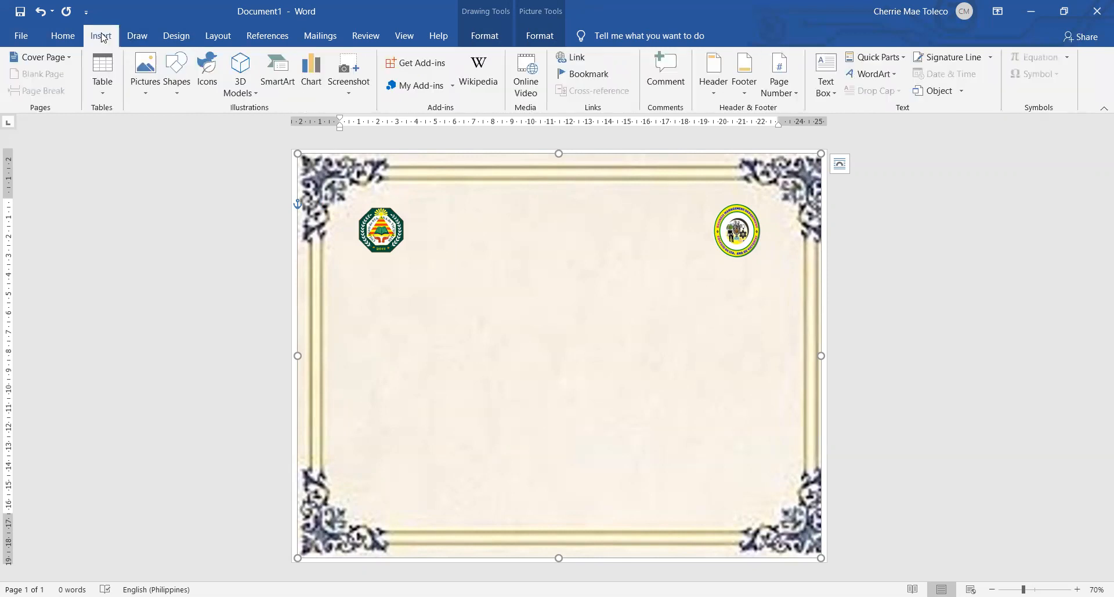
left_click(873, 75)
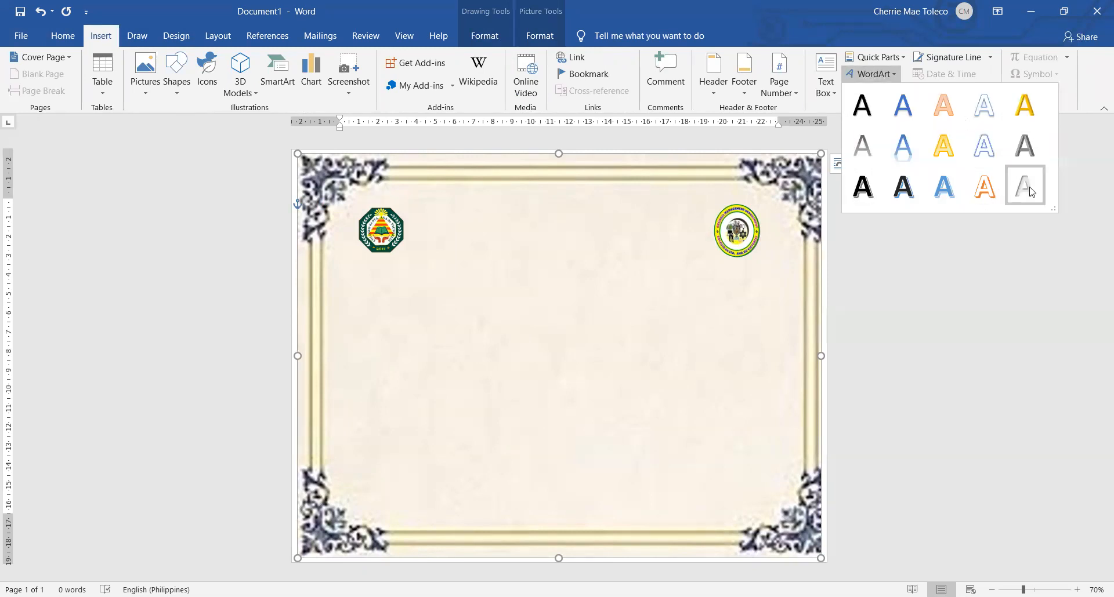
left_click(873, 110)
left_click_drag(432, 202, 548, 237)
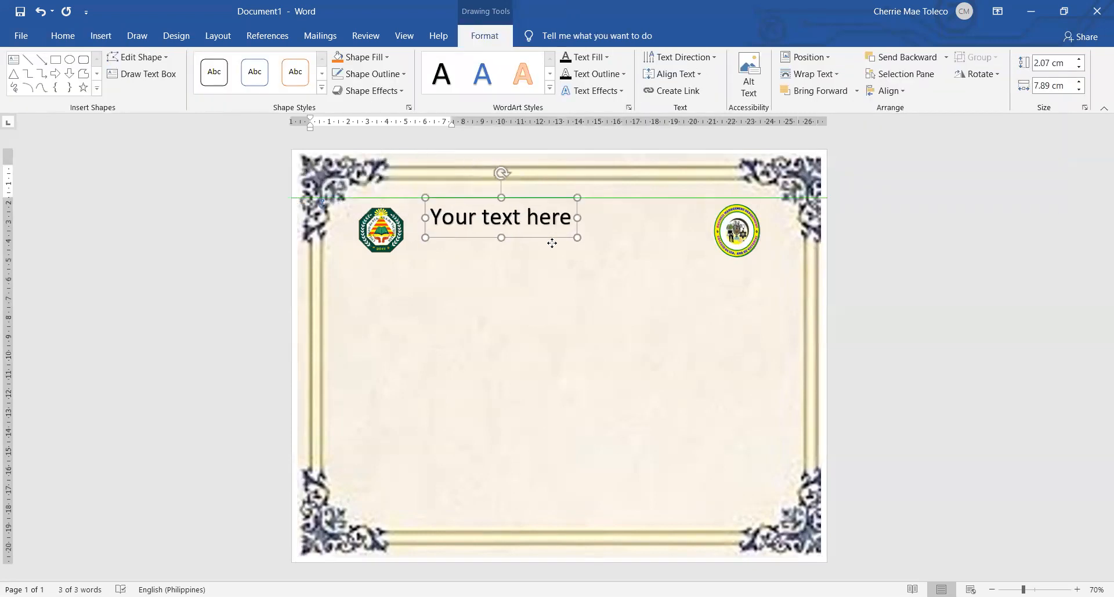
Replace the WordArt placeholder with the school name "Colegio de Sta.Ana de Victorias"
triple_click(517, 217)
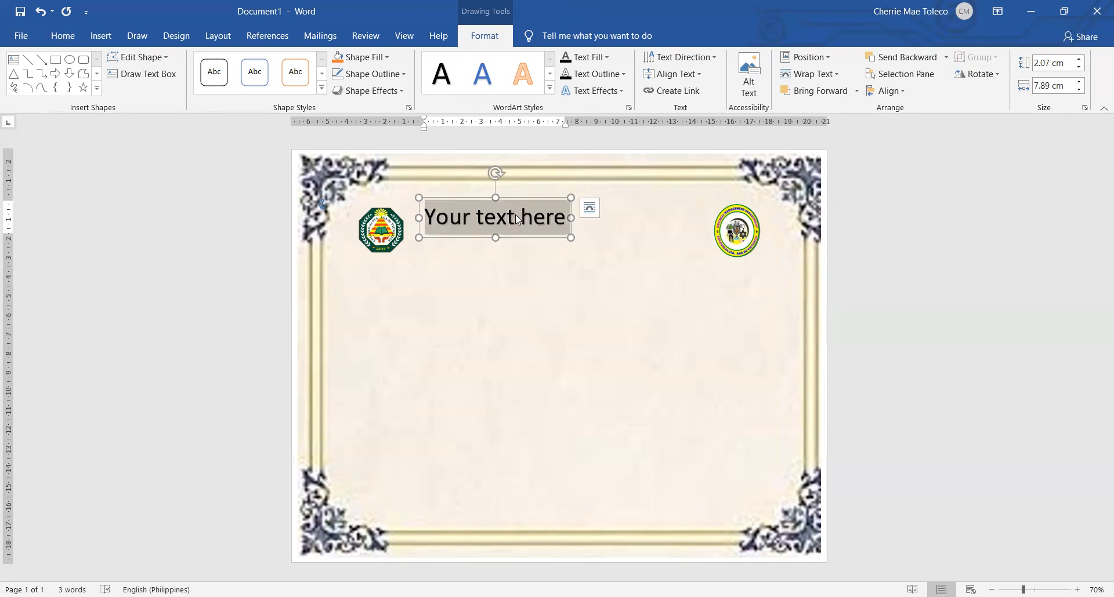
type("C")
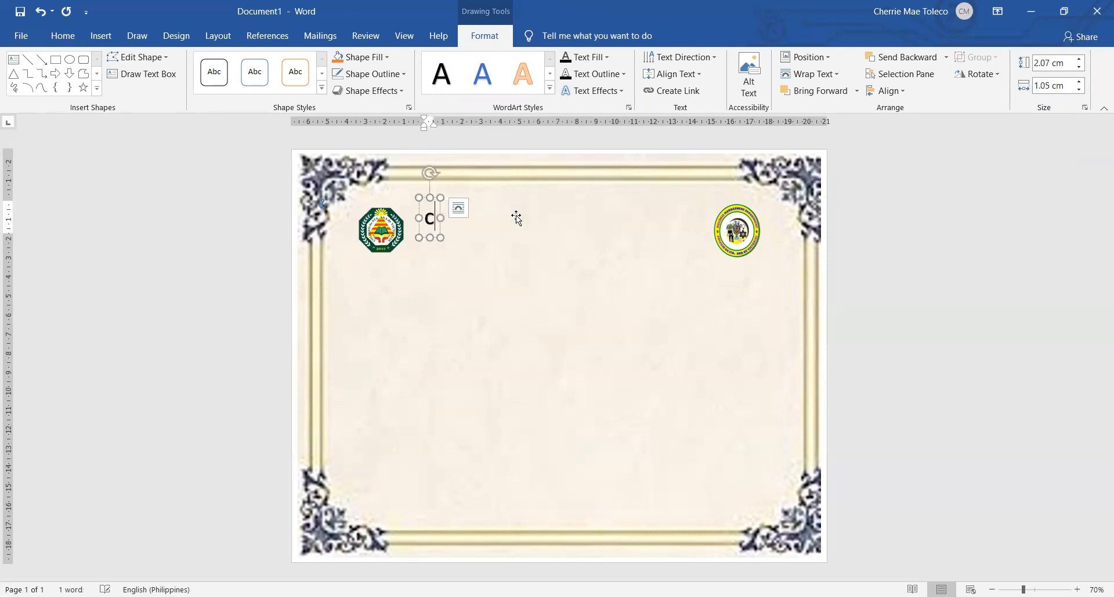
type("ole")
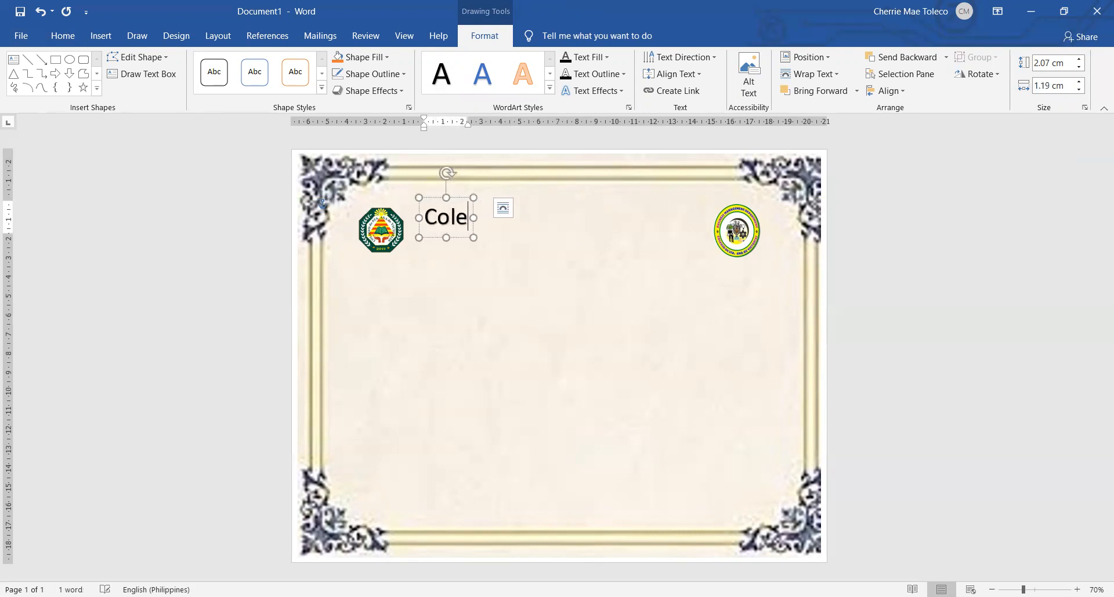
type("gio de")
key("Return")
type("St")
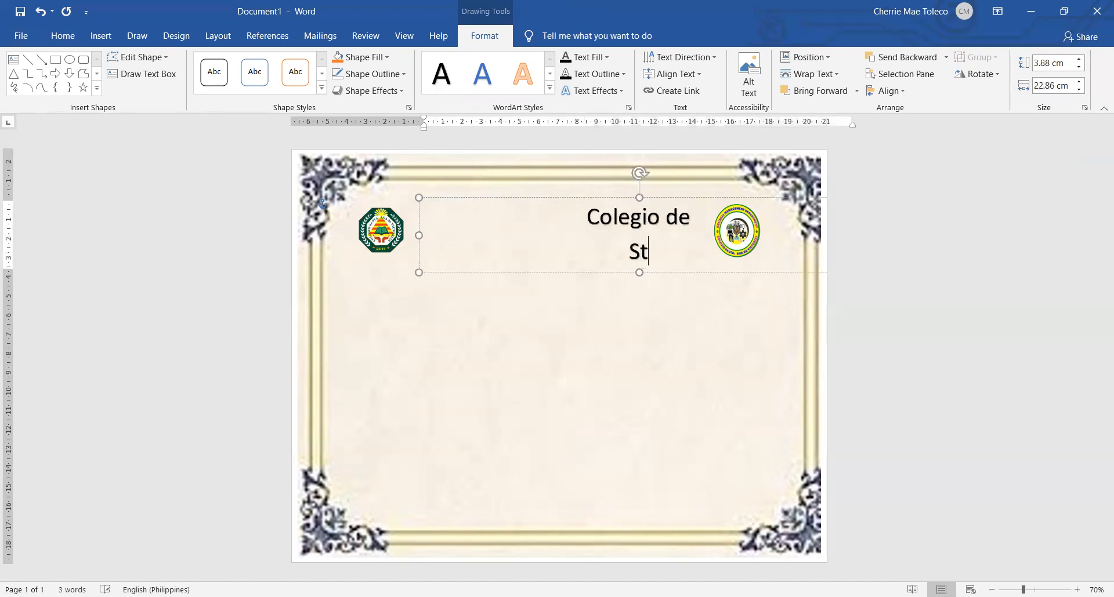
key("BackSpace")
key("BackSpace")
key("BackSpace")
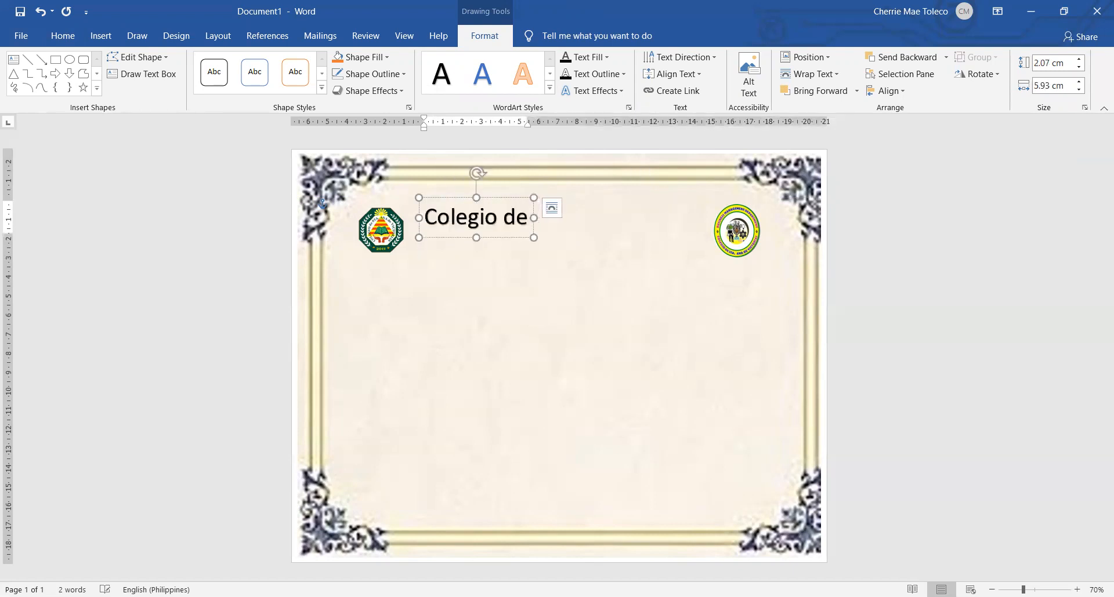
type("Sta.")
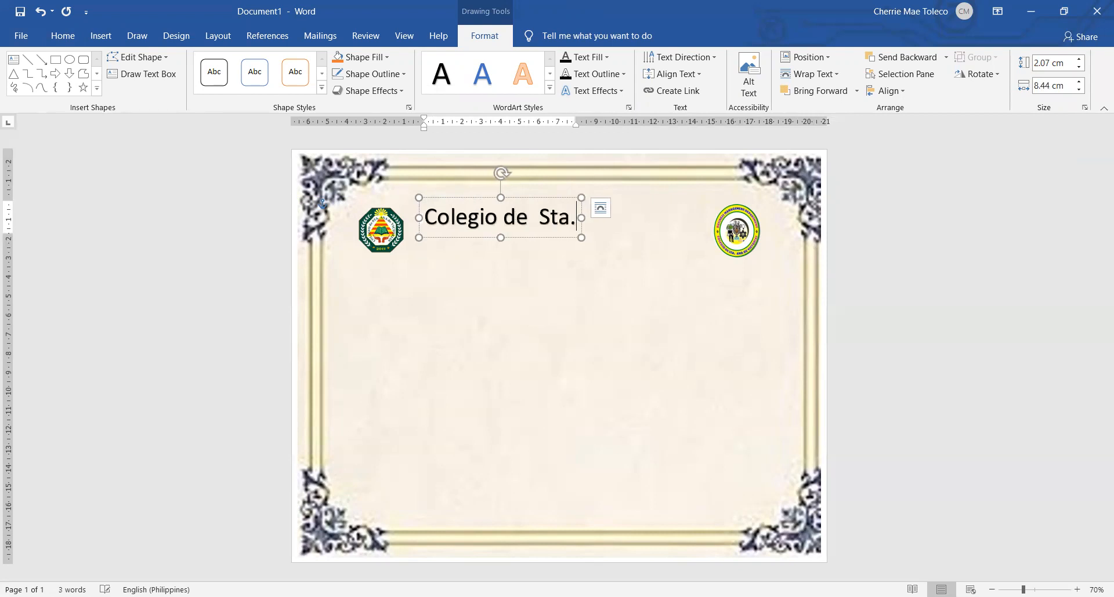
type("Ana de Victorias")
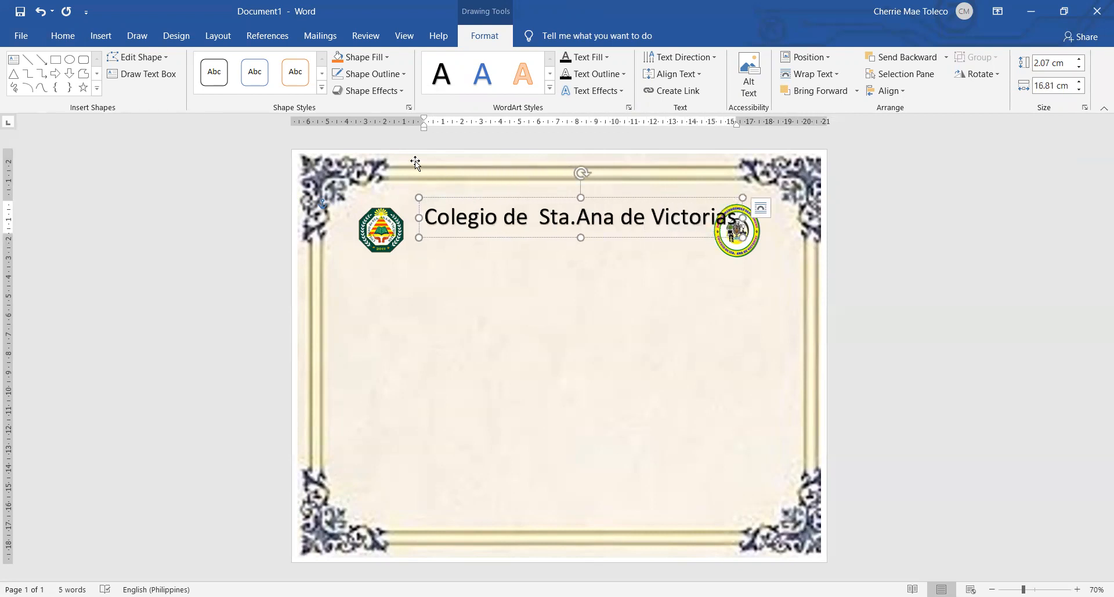
Set the school name heading's font size to 32 and position it between the two logos
left_click_drag(488, 200, 473, 218)
left_click(478, 232)
key("ctrl+a")
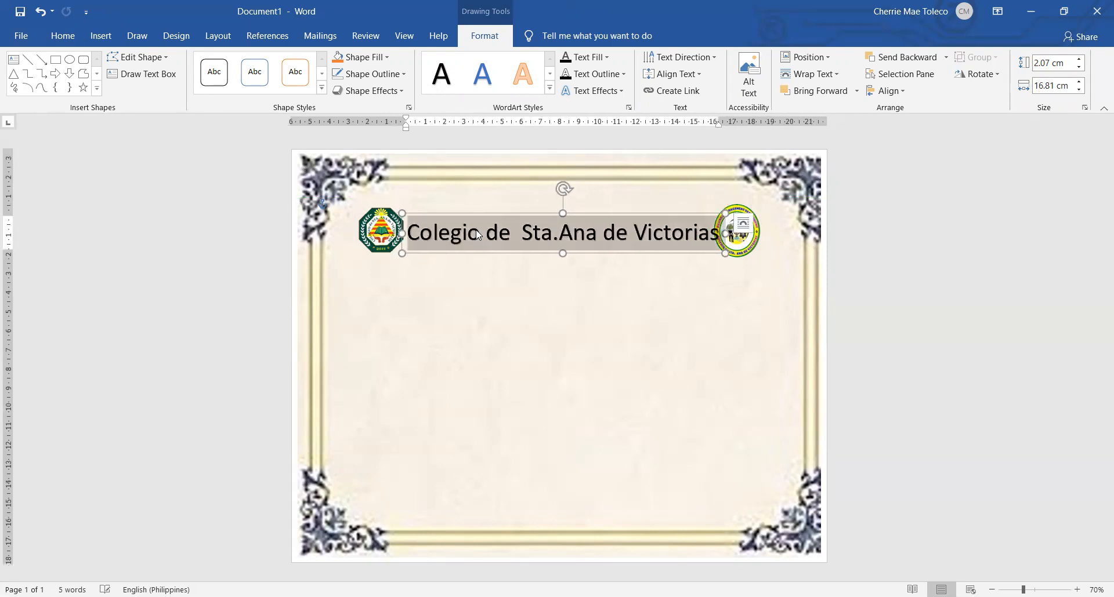
left_click(62, 36)
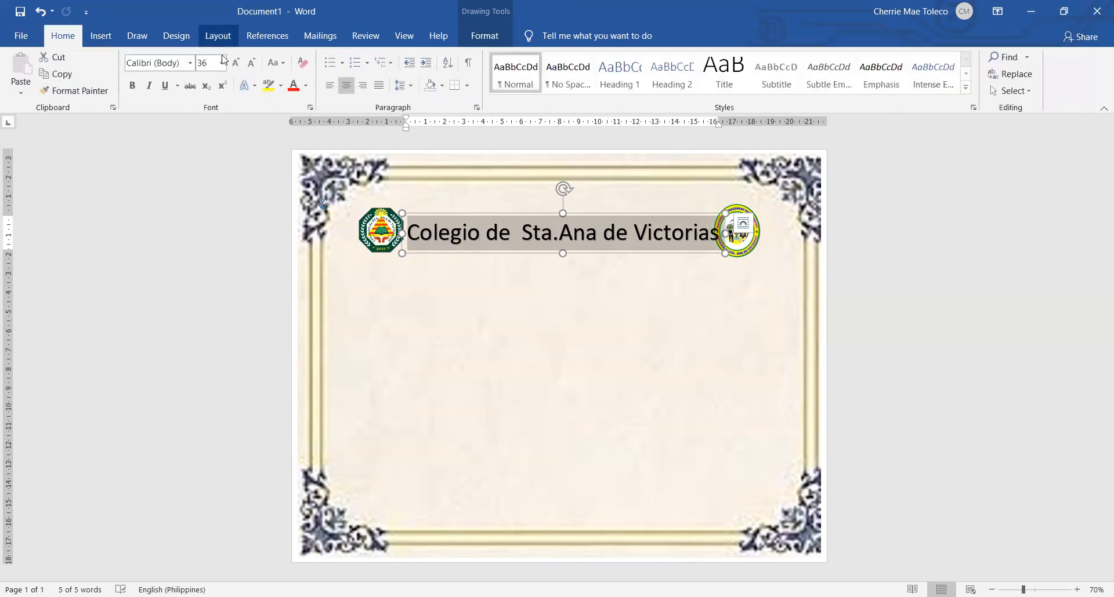
left_click(252, 65)
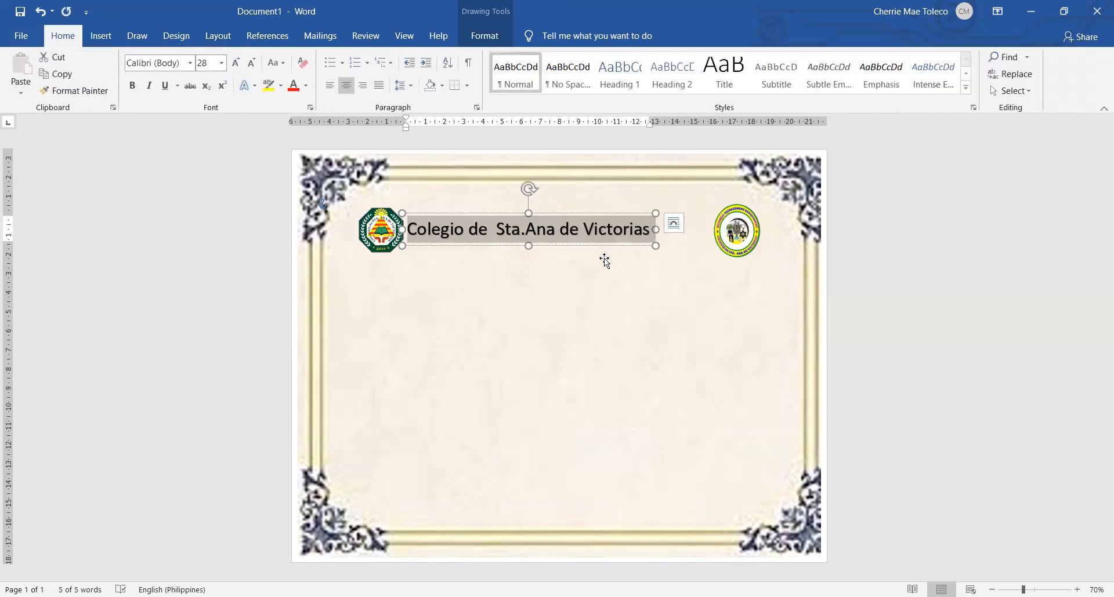
left_click_drag(587, 215, 618, 217)
triple_click(618, 231)
left_click(211, 67)
type("32")
key("Return")
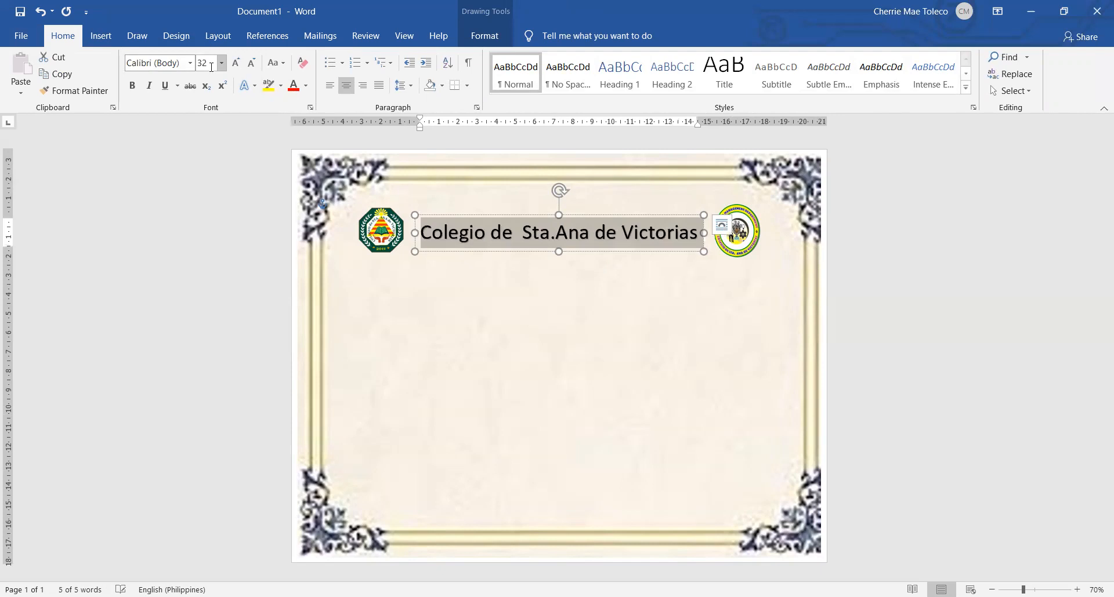
Nudge the school name heading slightly upward between the logos
left_click(683, 316)
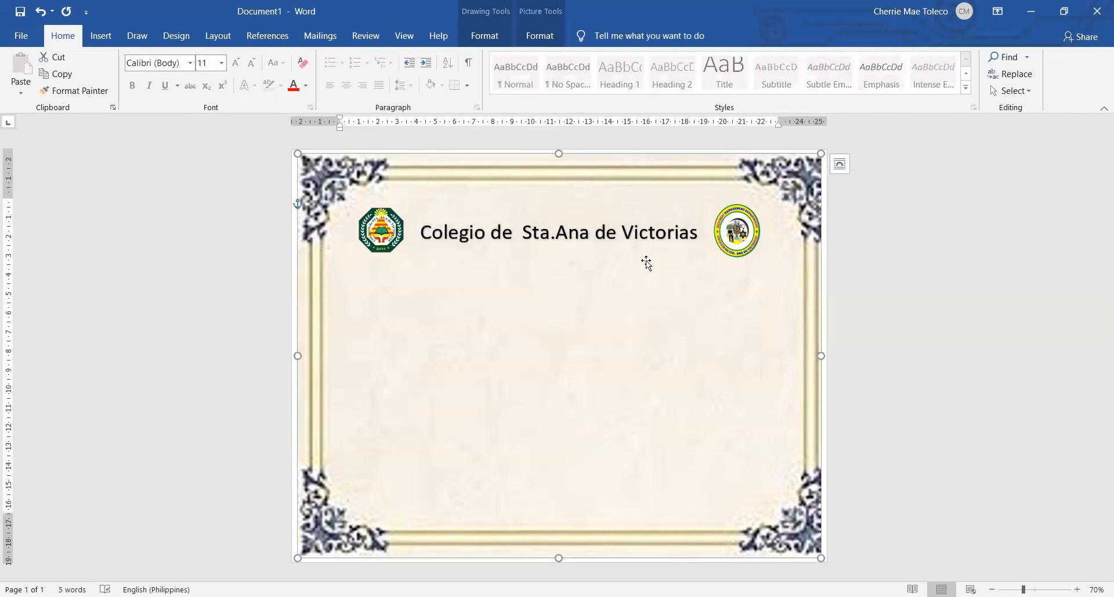
left_click(640, 232)
left_click_drag(642, 215, 643, 212)
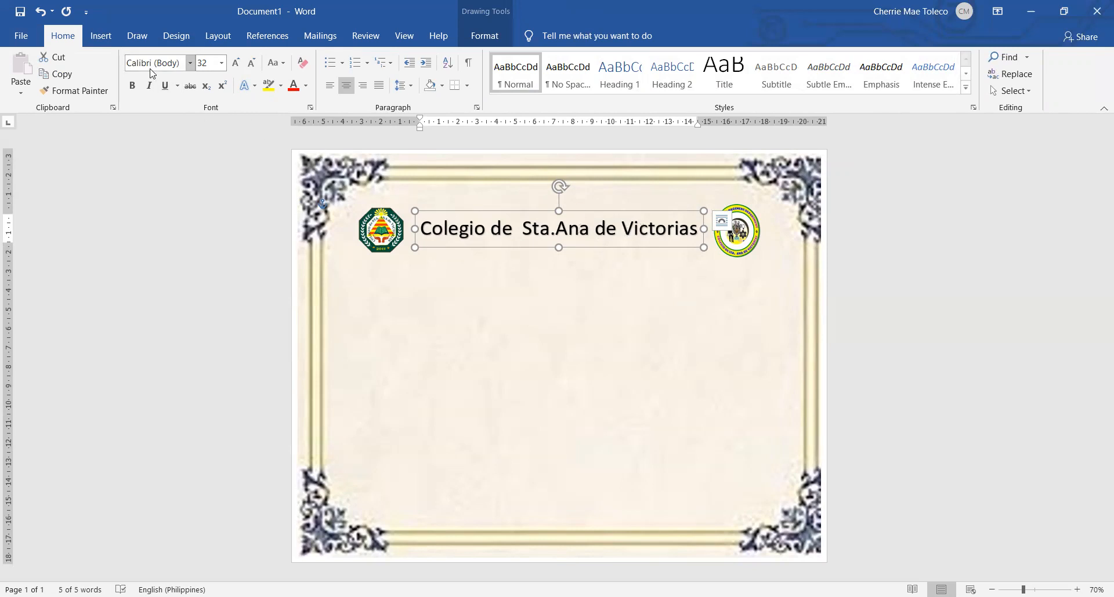
Duplicate the school name WordArt and place the copy centred directly below the original
left_click(624, 231)
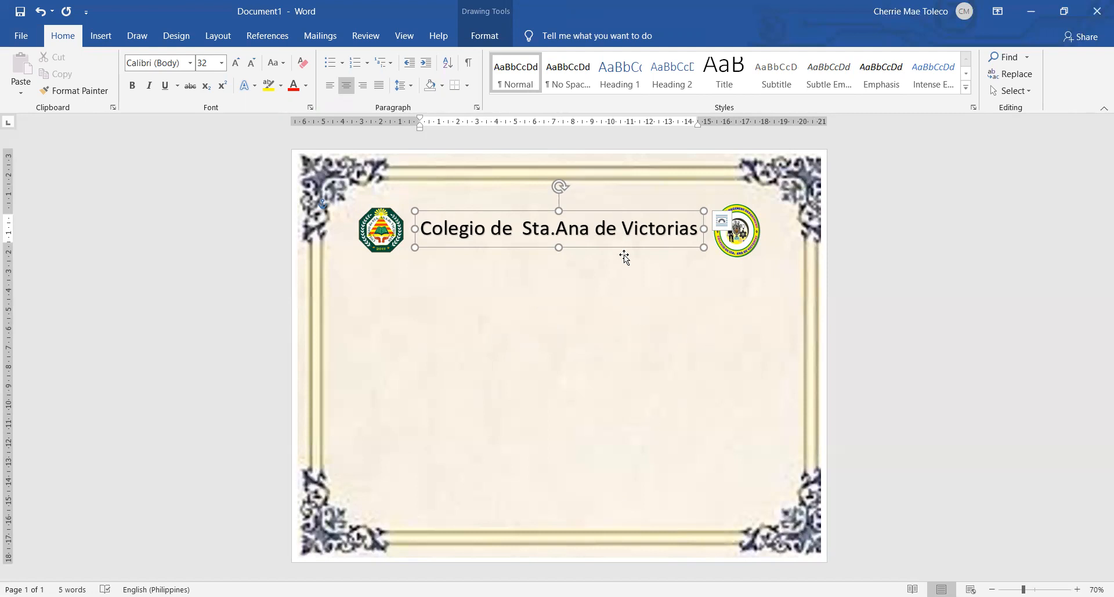
left_click(626, 210)
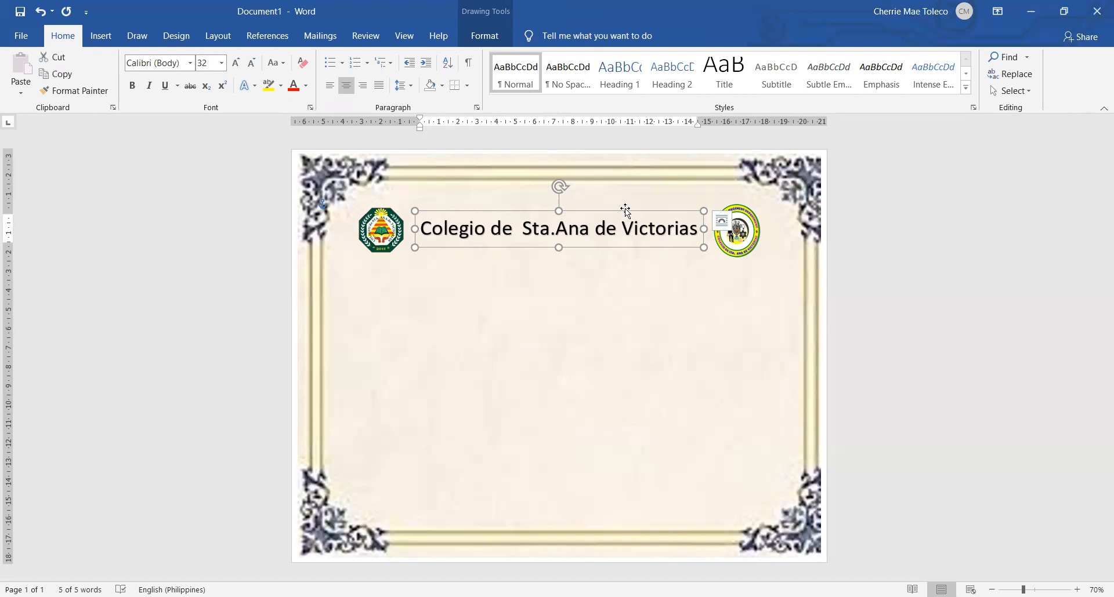
key("ctrl+c")
left_click(1038, 323)
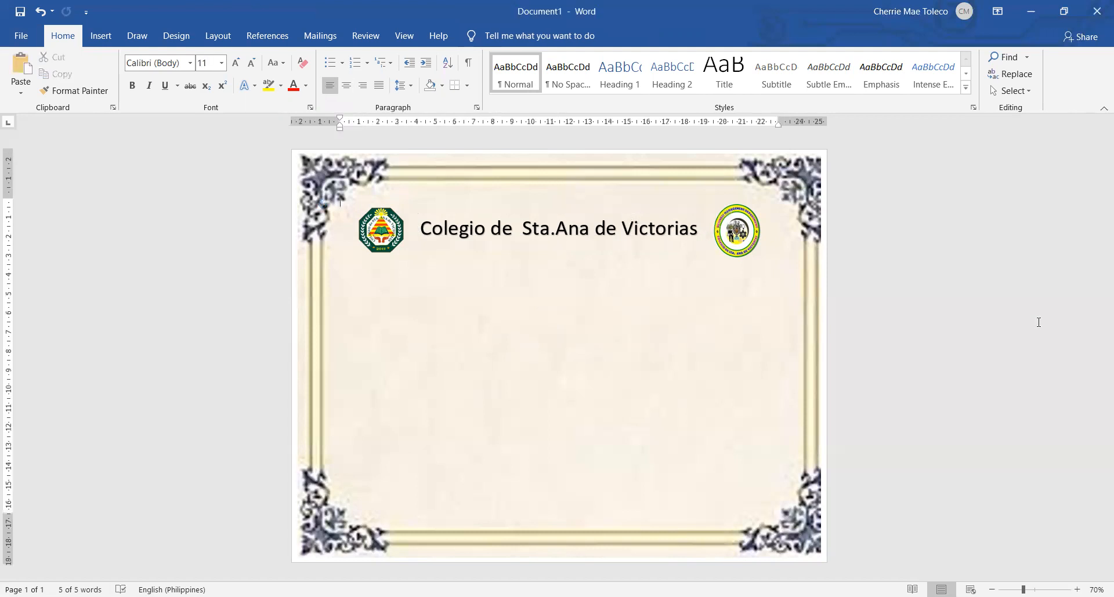
key("ctrl+v")
left_click_drag(535, 198, 610, 267)
Replace the duplicated WordArt's text with "This certificate is awarded to"
left_click(608, 283)
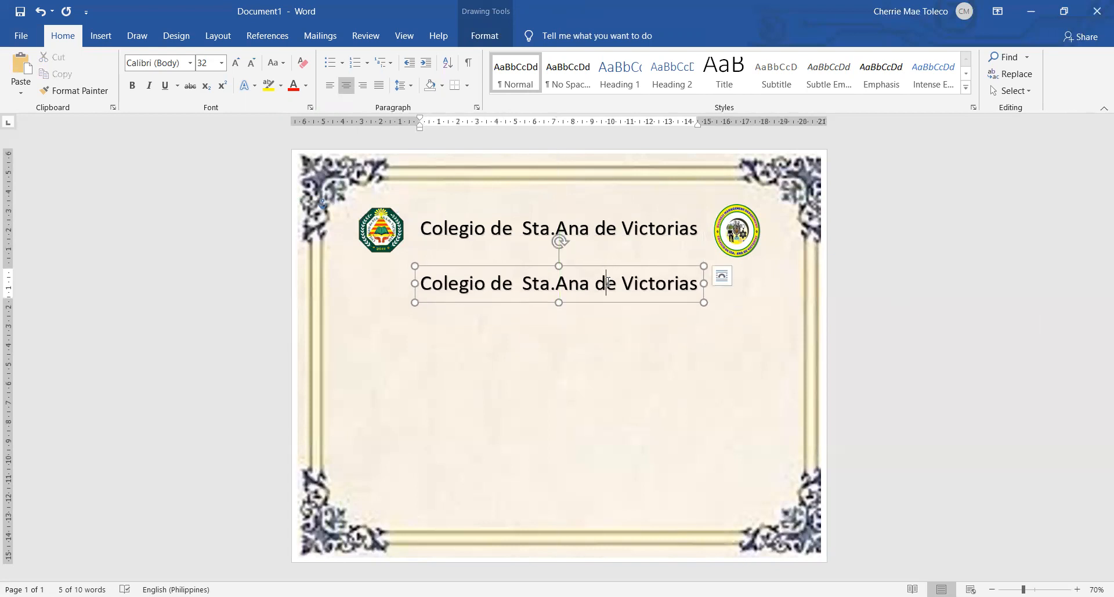
key("ctrl+a")
type("Th")
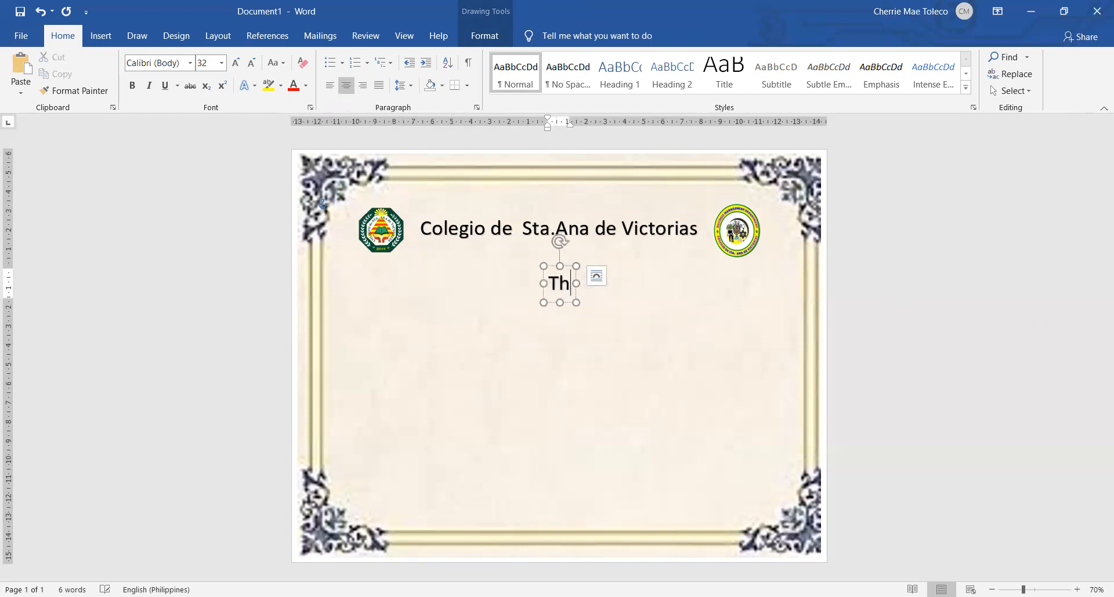
type("is certifc")
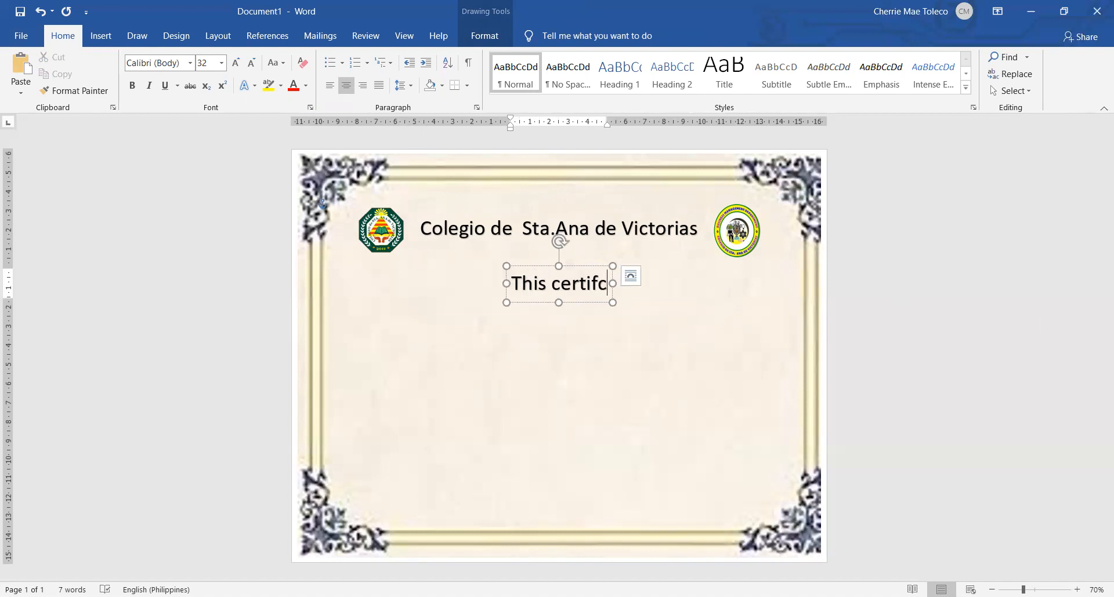
key("BackSpace")
type("i")
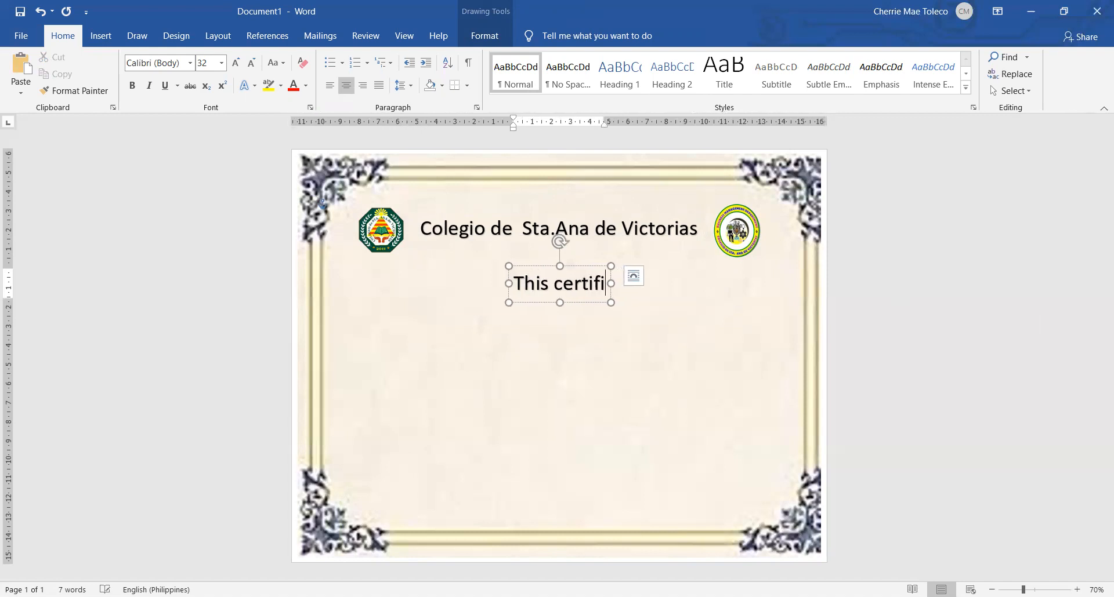
type("cate is awarded to")
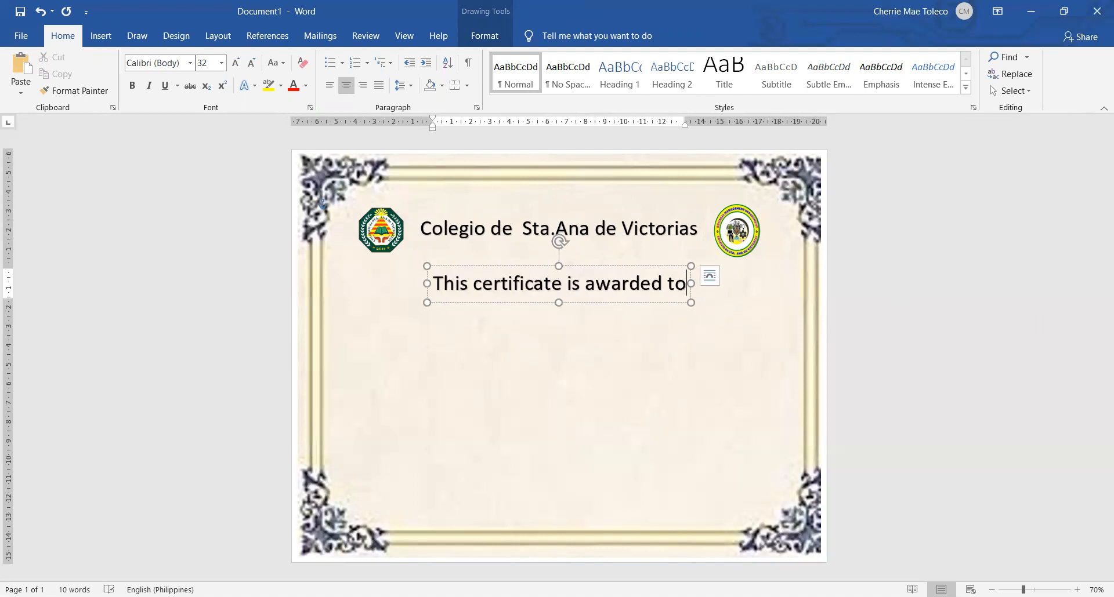
Set the font size of the "This certificate is awarded to" line to 12
key("ctrl+a")
left_click(209, 66)
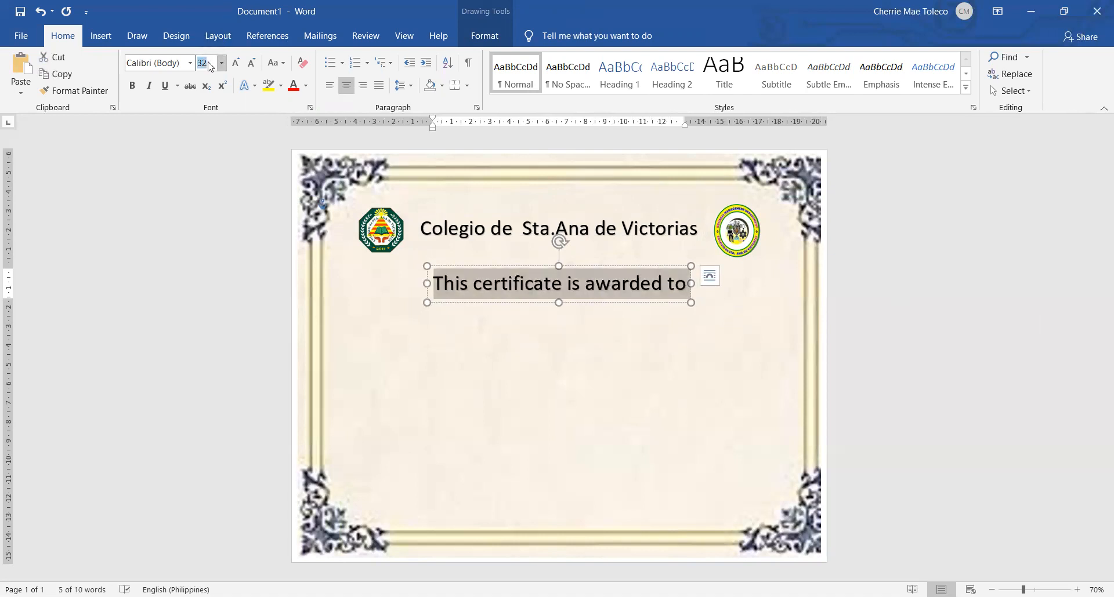
type("12")
key("Return")
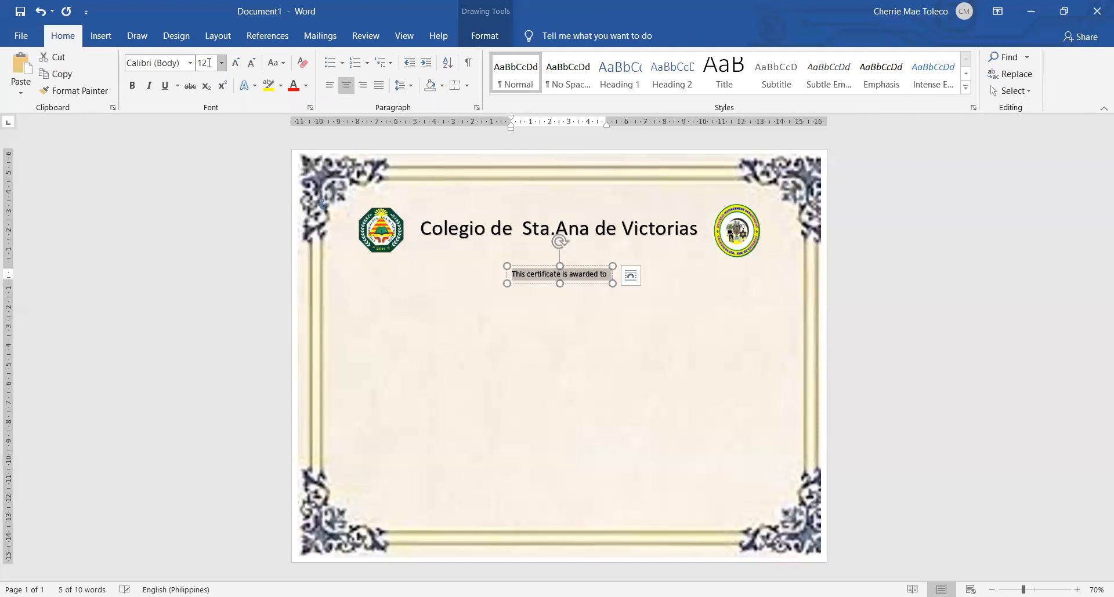
scroll(851, 349, "up", 3)
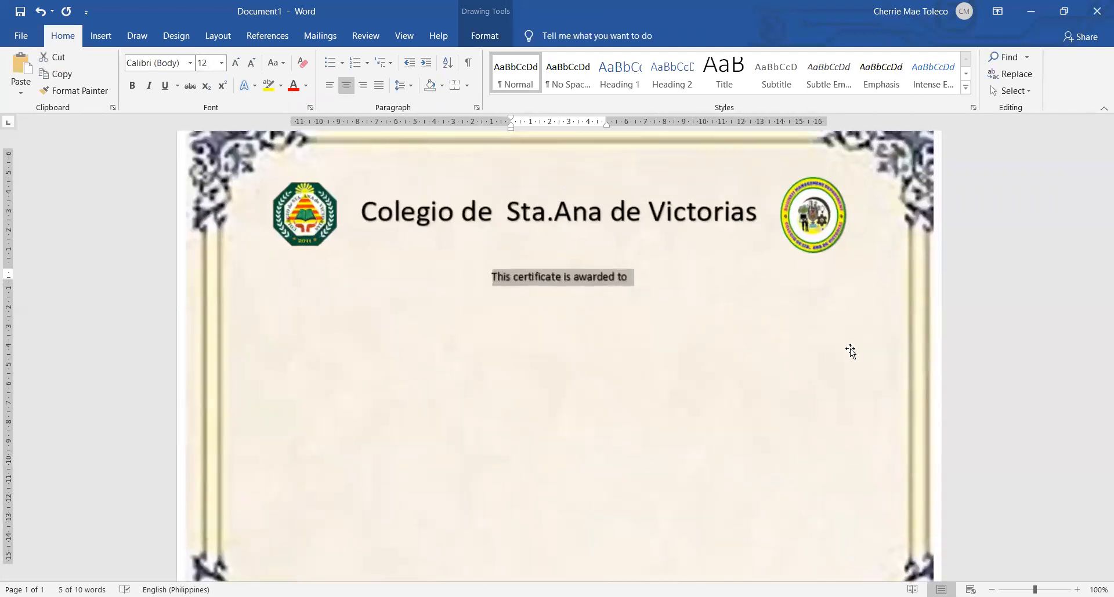
Paste another copy of the school name WordArt and place it beneath the "This certificate is awarded to" line
left_click(748, 351)
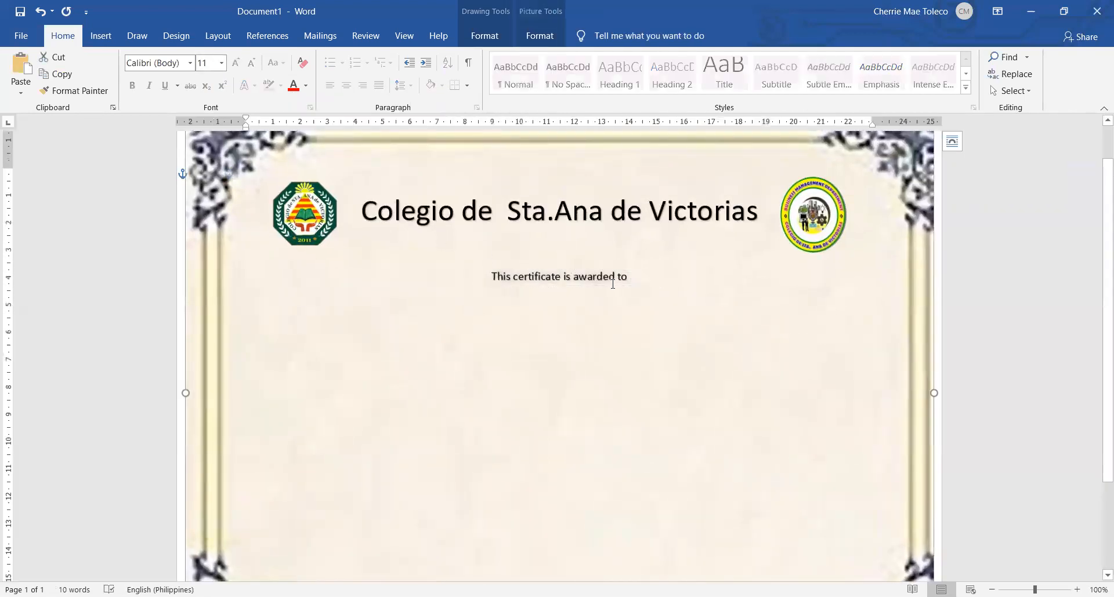
left_click(599, 284)
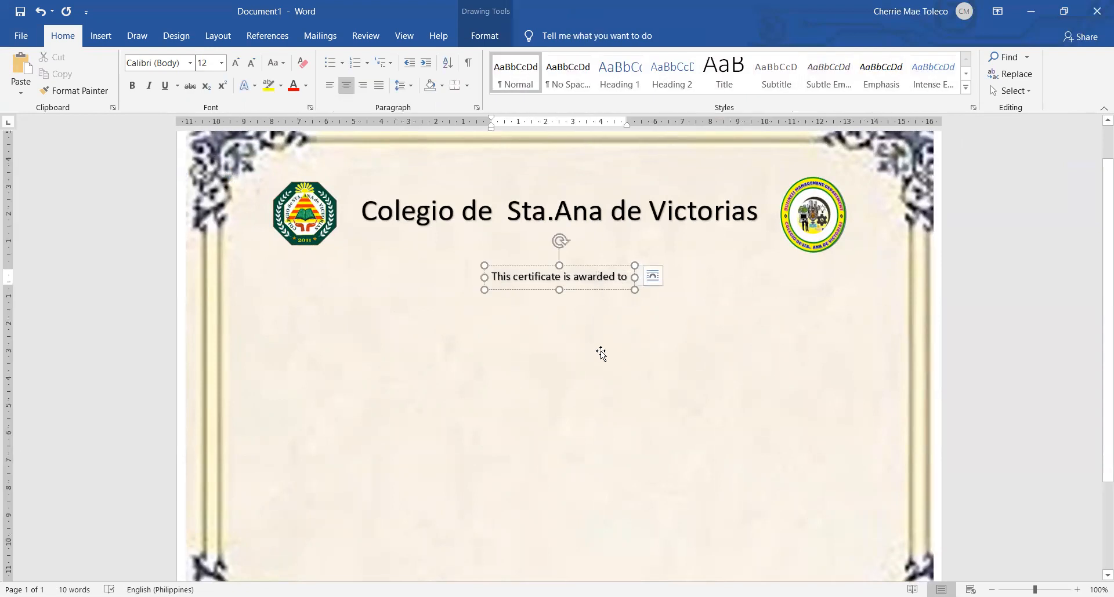
left_click(1025, 340)
key("ctrl+v")
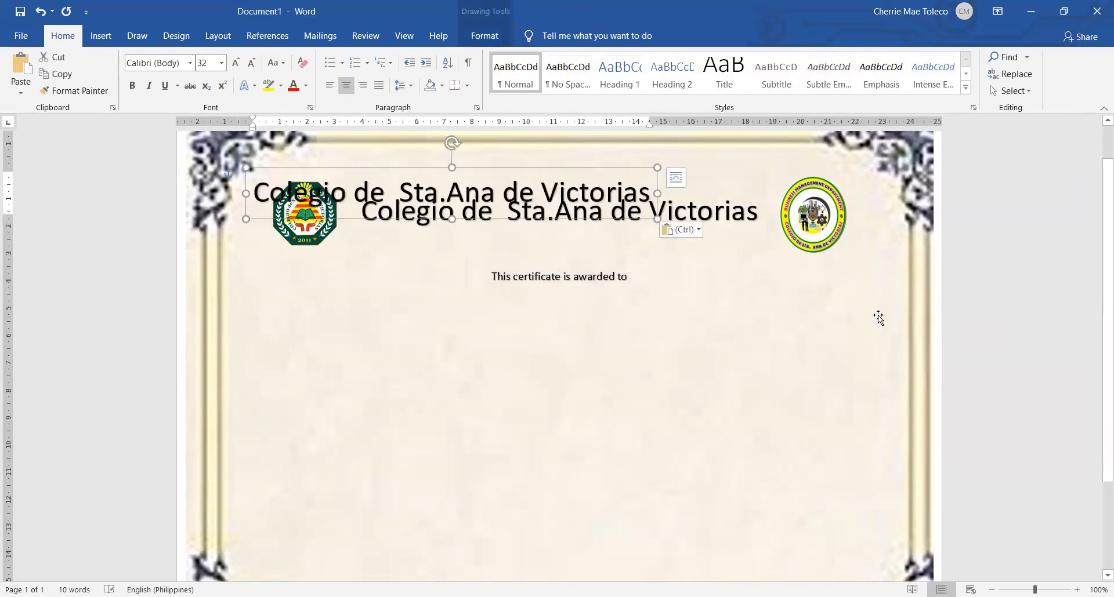
left_click_drag(568, 207, 656, 354)
Move "This certificate is awarded to" below the pasted school name copy, and raise that copy closer to the heading
left_click(589, 272)
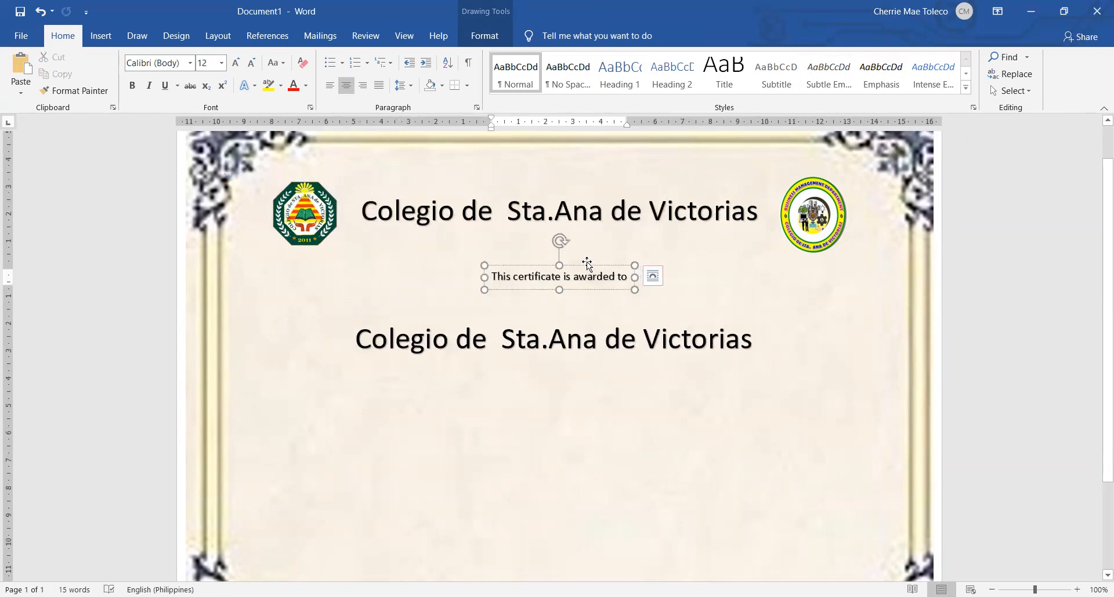
left_click_drag(589, 275, 593, 404)
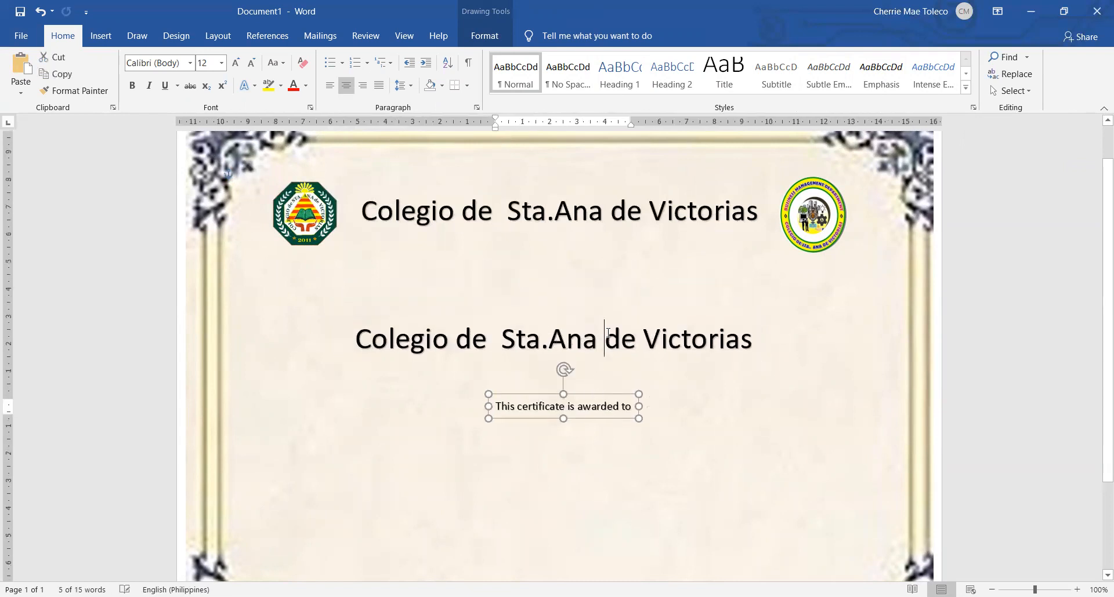
left_click(613, 315)
left_click_drag(612, 307, 619, 267)
Replace the text of the school name copy beneath the heading with "Certificate of Appreciation"
left_click(647, 291)
triple_click(648, 292)
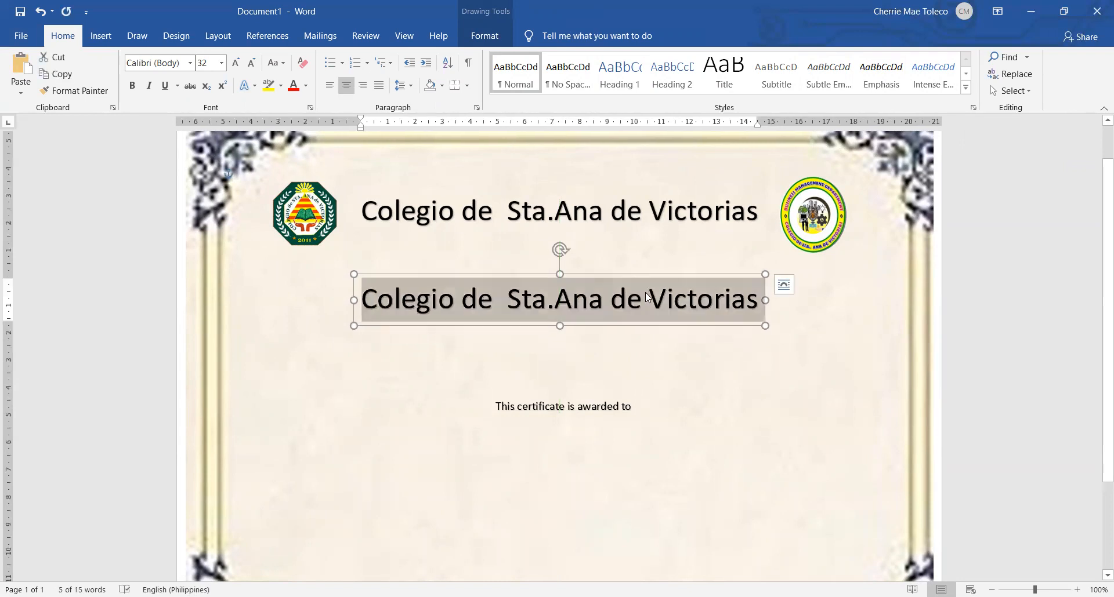
type("Certifdi")
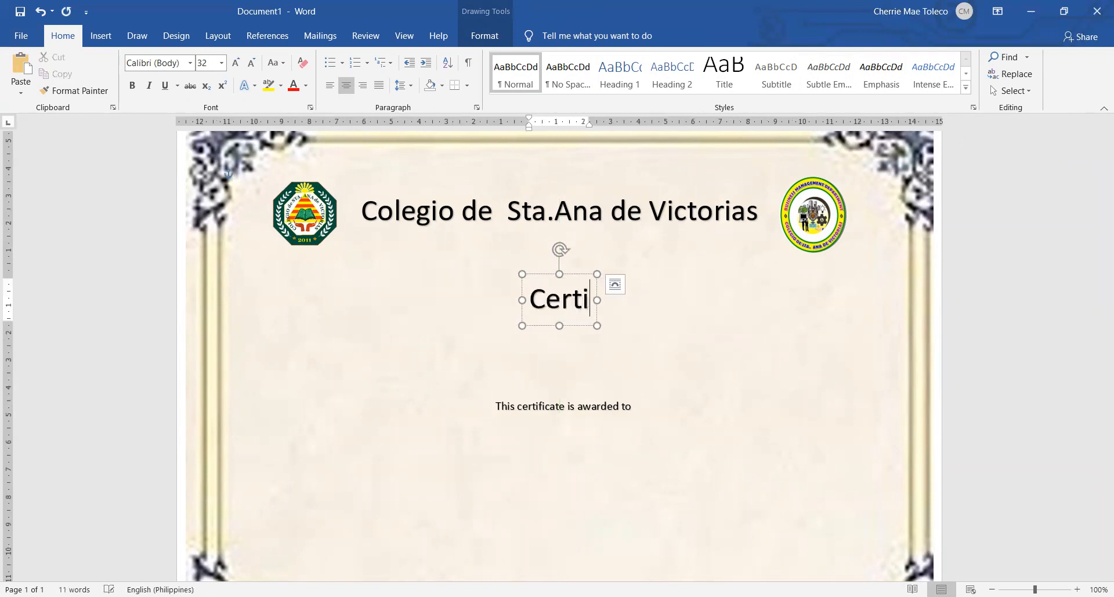
key("BackSpace")
key("BackSpace")
type("icat")
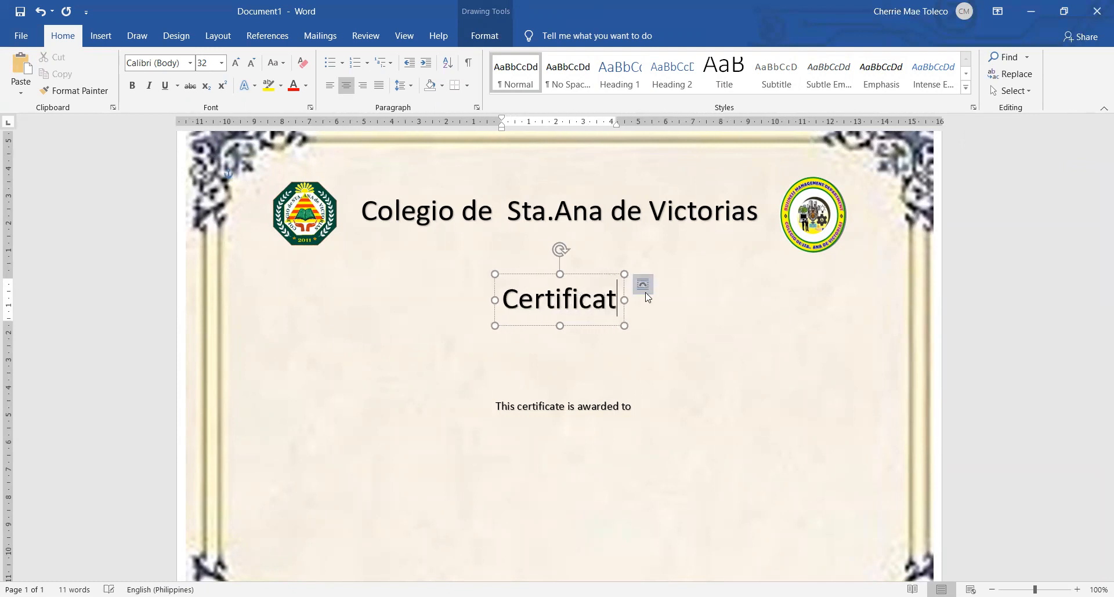
type("e of Appreciation")
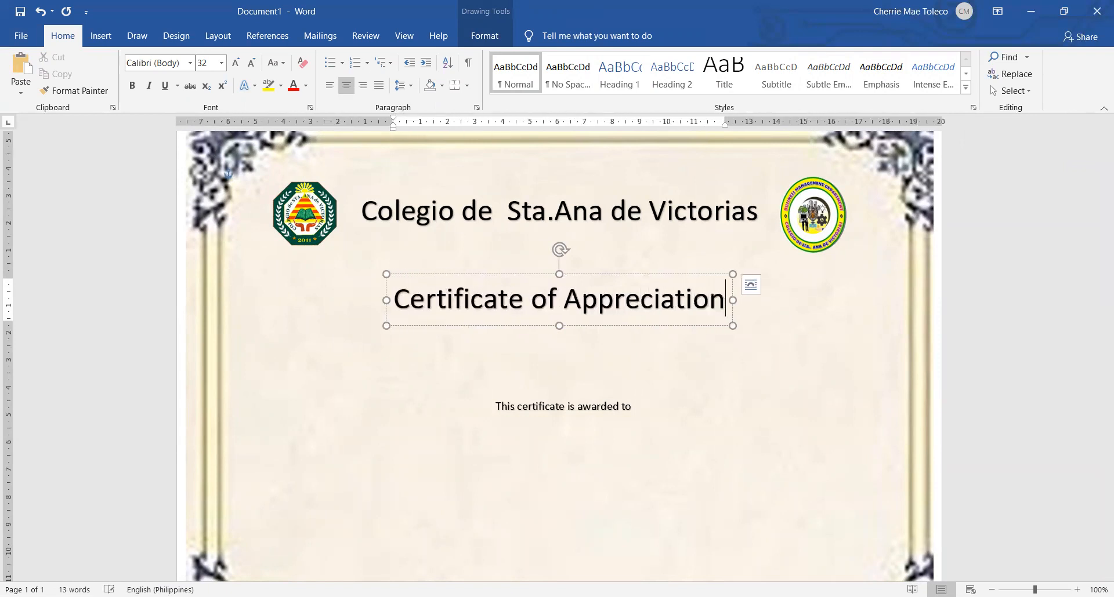
Set the "Certificate of Appreciation" title in Matura MT Script Capitals and raise it closer to the school name
triple_click(646, 293)
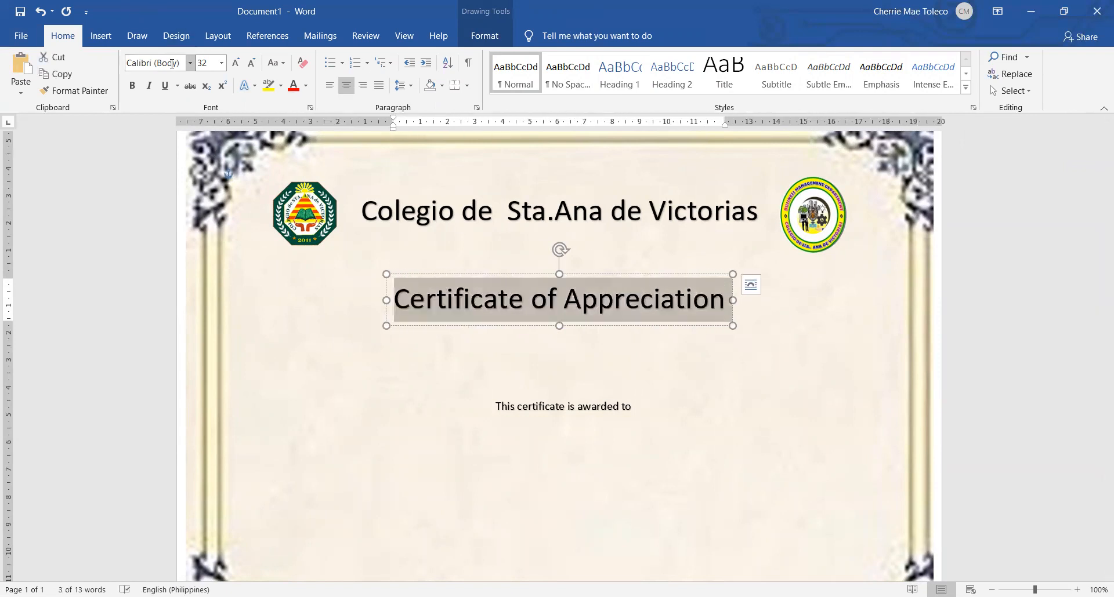
left_click(190, 64)
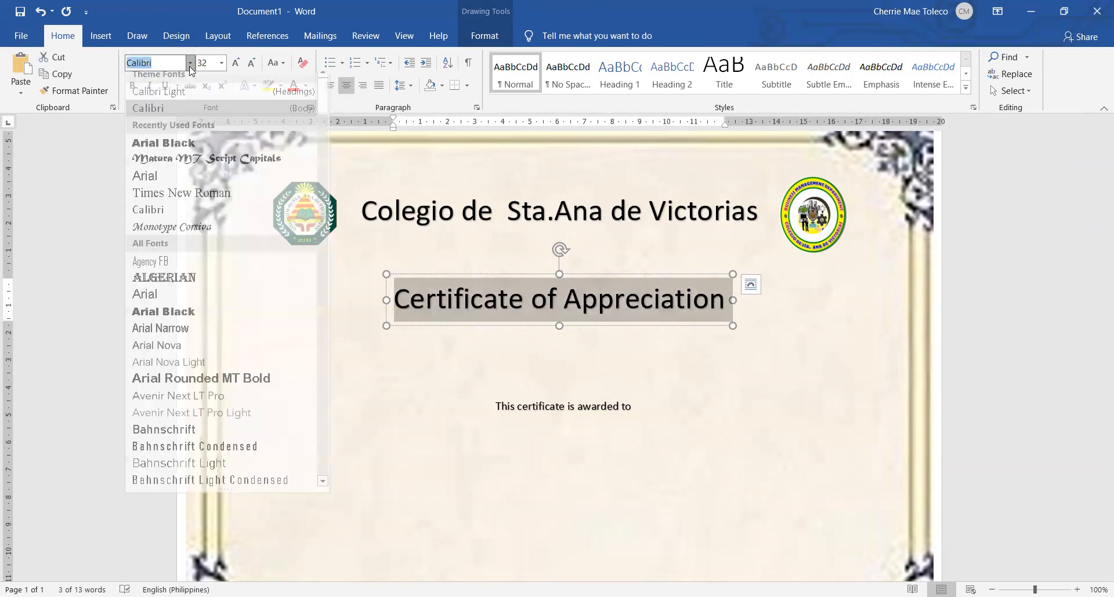
left_click(197, 167)
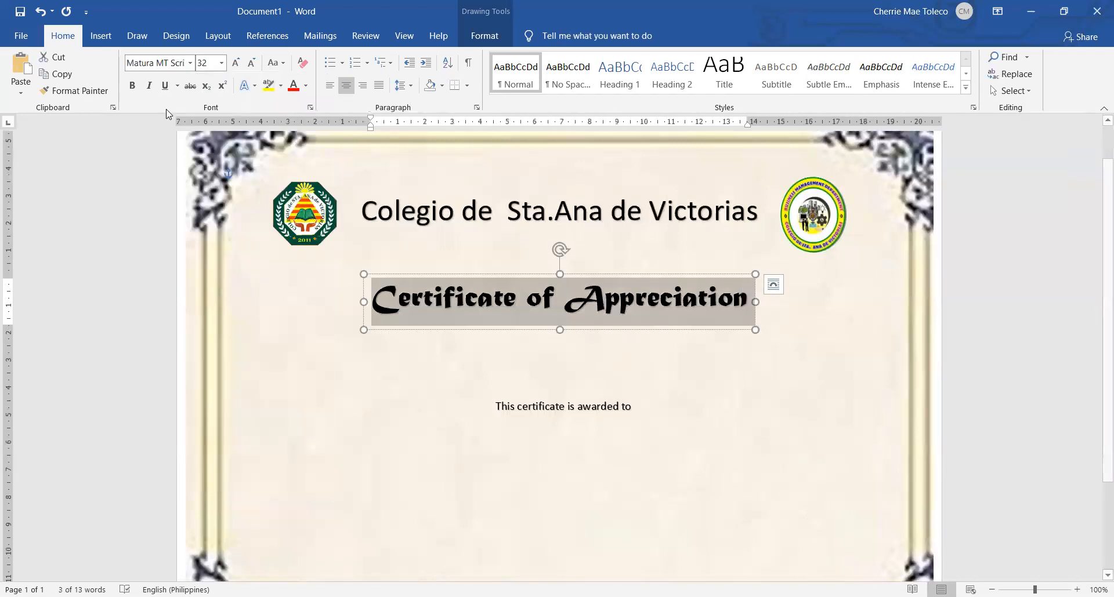
mouse_move(527, 270)
left_mouse_down()
mouse_move(541, 260)
mouse_move(531, 250)
left_mouse_up()
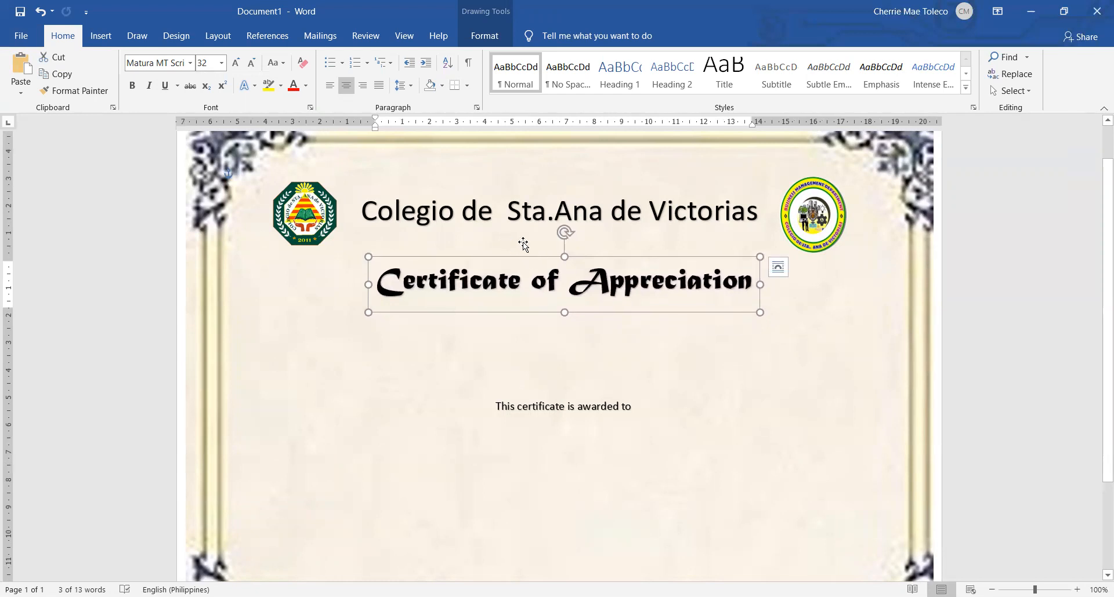
left_click(598, 380)
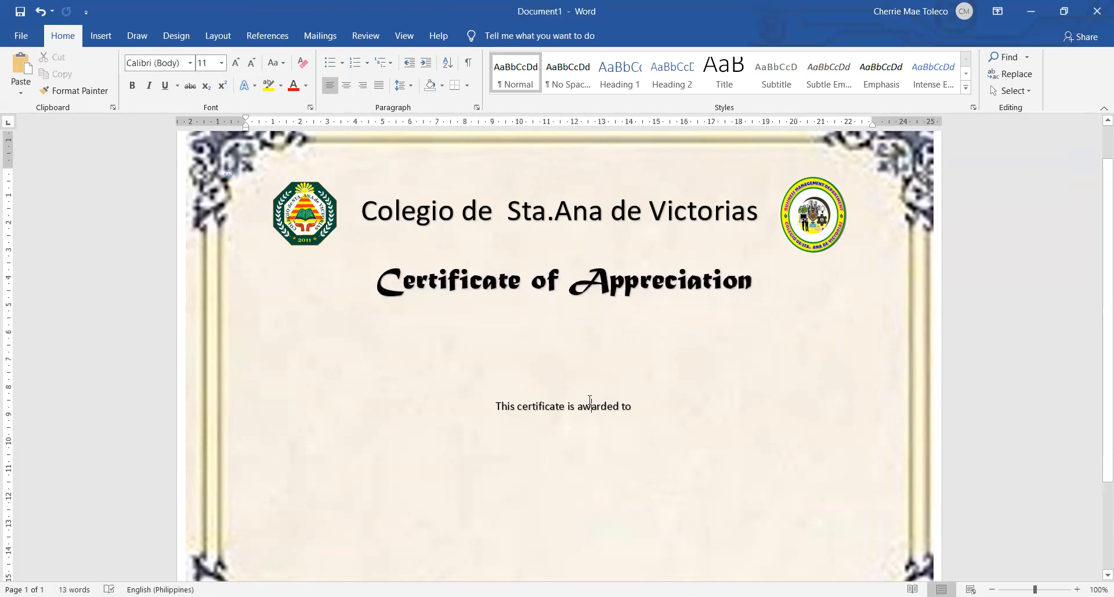
Raise the "This certificate is awarded to" line to just beneath the title, and nudge the title slightly closer to the school name
left_click(594, 392)
left_click_drag(594, 392, 596, 327)
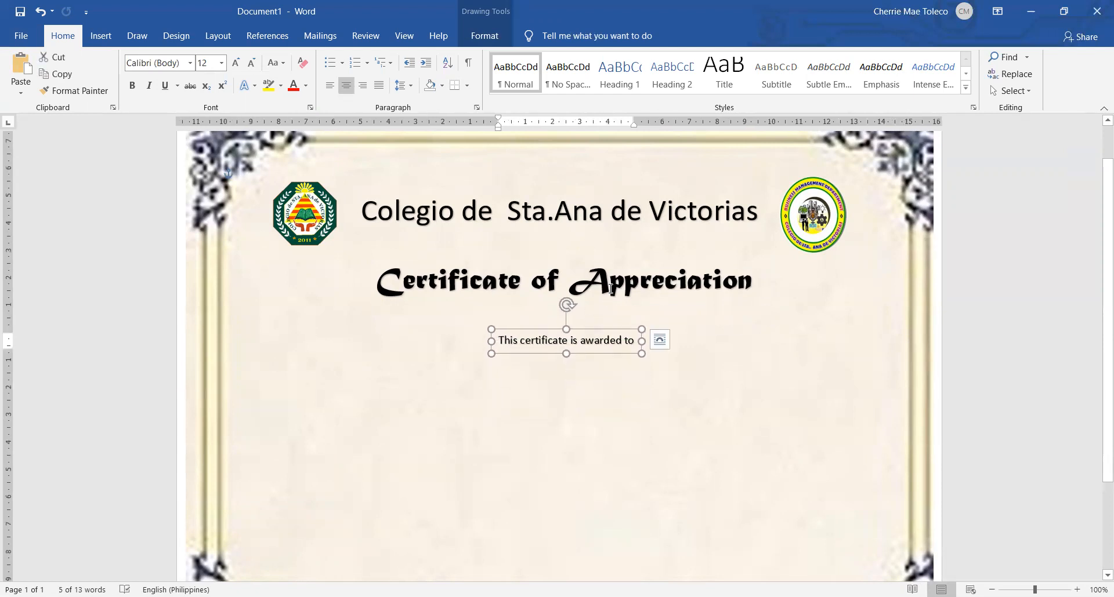
left_click(611, 289)
left_click_drag(603, 258, 604, 253)
left_click(1023, 357)
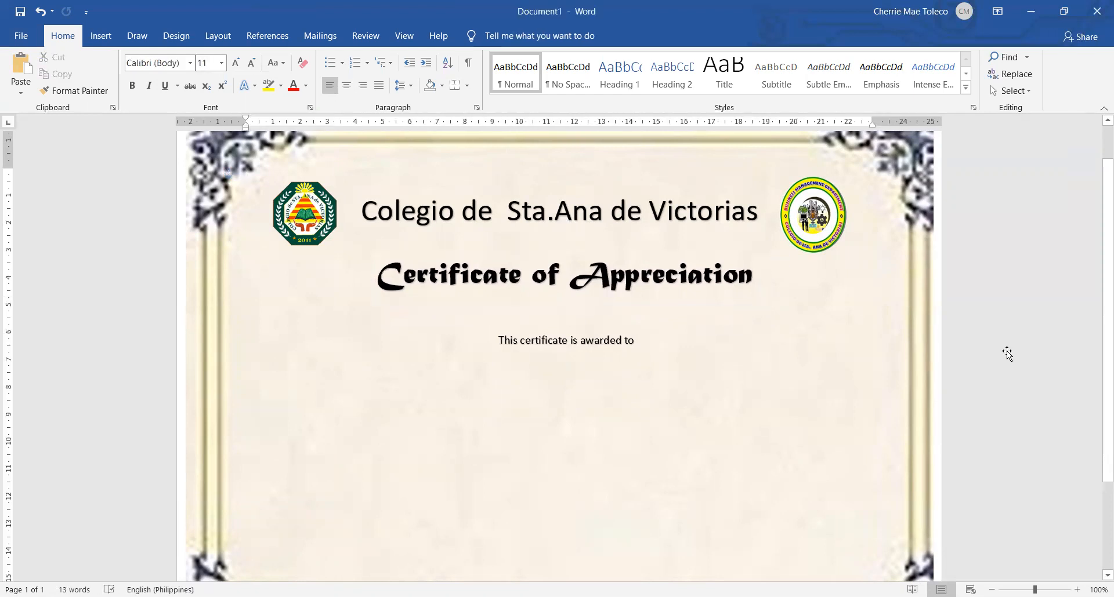
left_click(555, 341)
left_click_drag(545, 324, 547, 313)
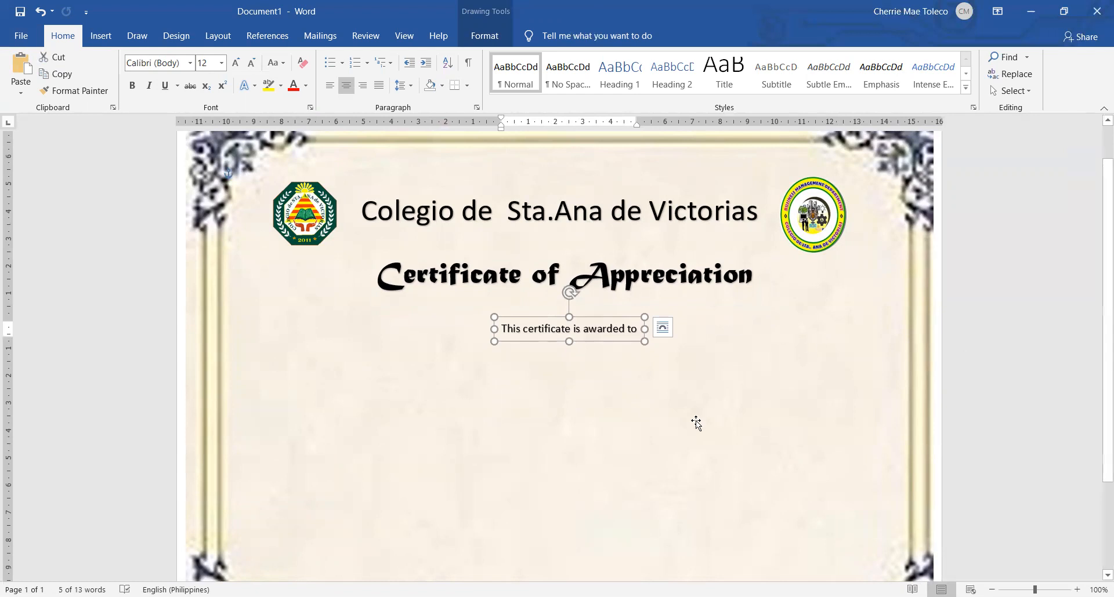
Paste another copy of the school name WordArt and place it beneath the "This certificate is awarded to" line
left_click(586, 377)
key("ctrl")
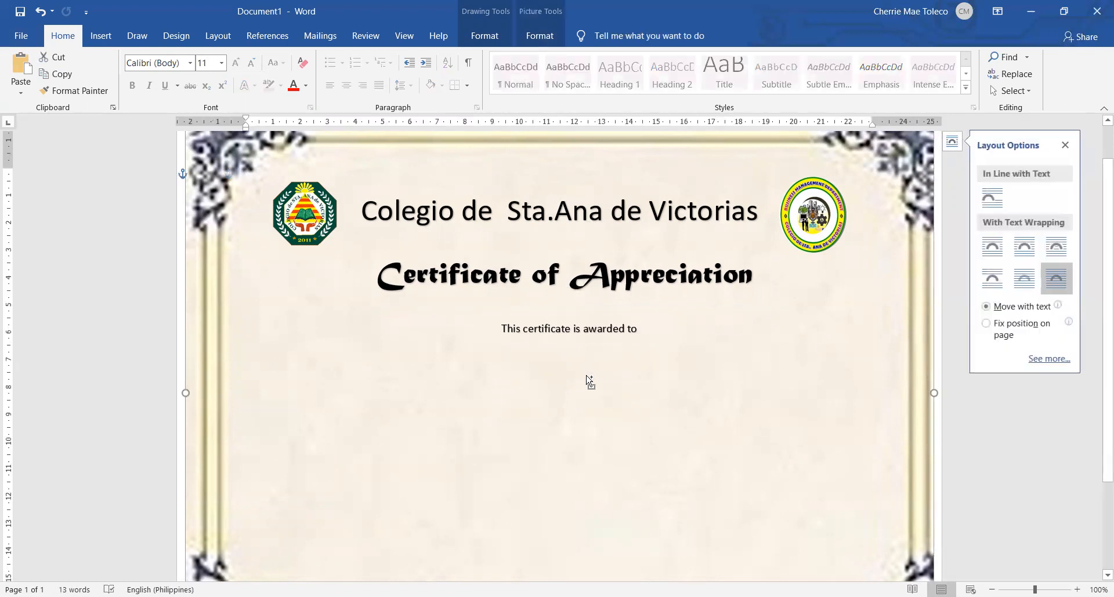
key("Escape")
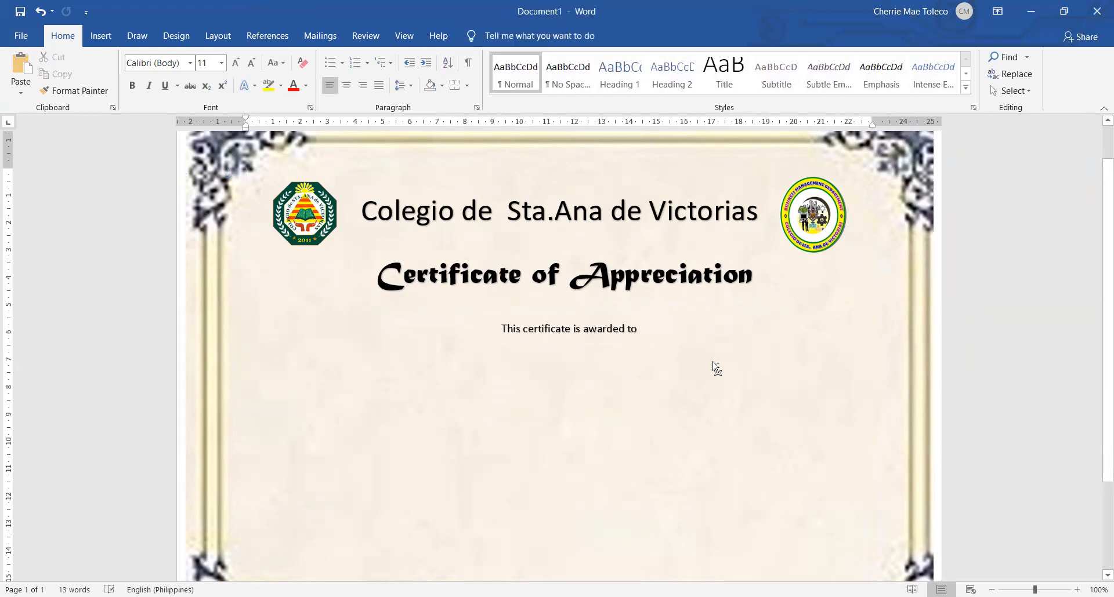
key("ctrl+v")
left_click_drag(543, 170, 667, 360)
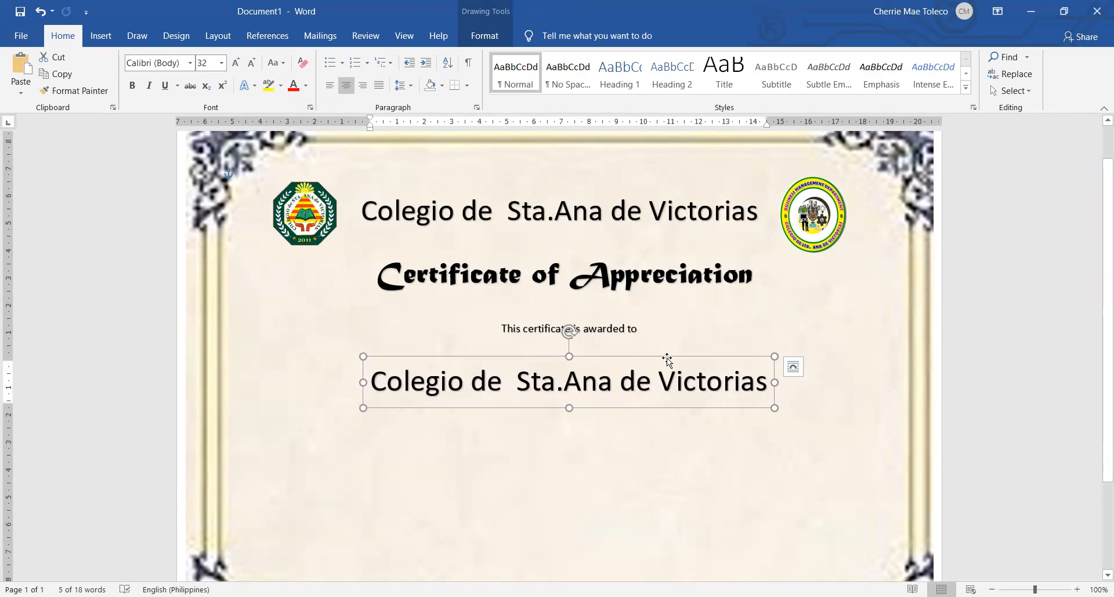
Set the font of the pasted school name copy to Arial Black and shift it left toward the page centre
left_click(663, 371)
key("ctrl+a")
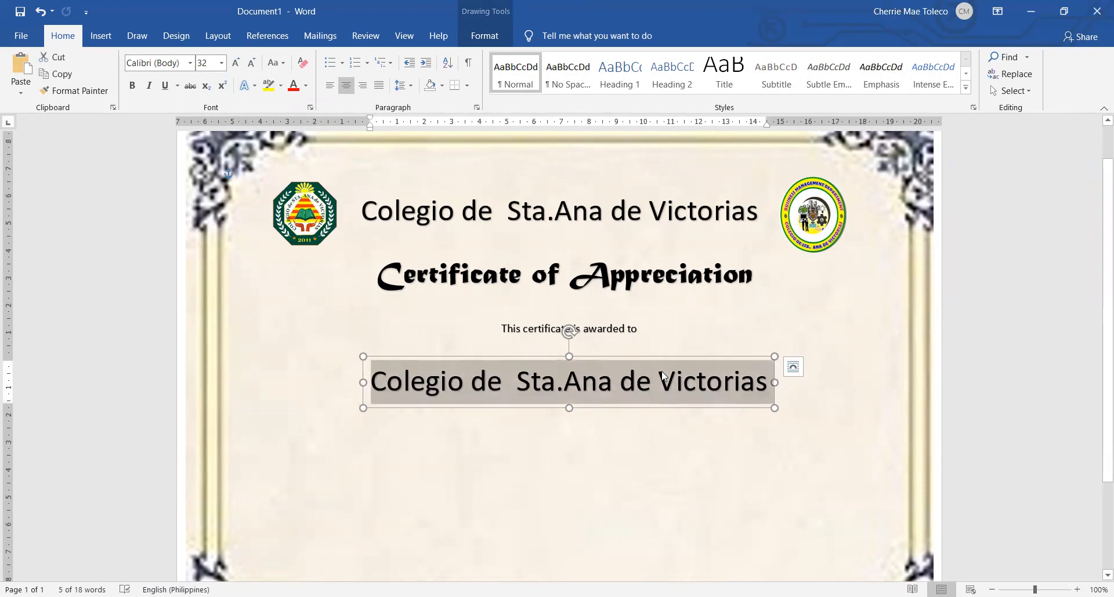
left_click(189, 63)
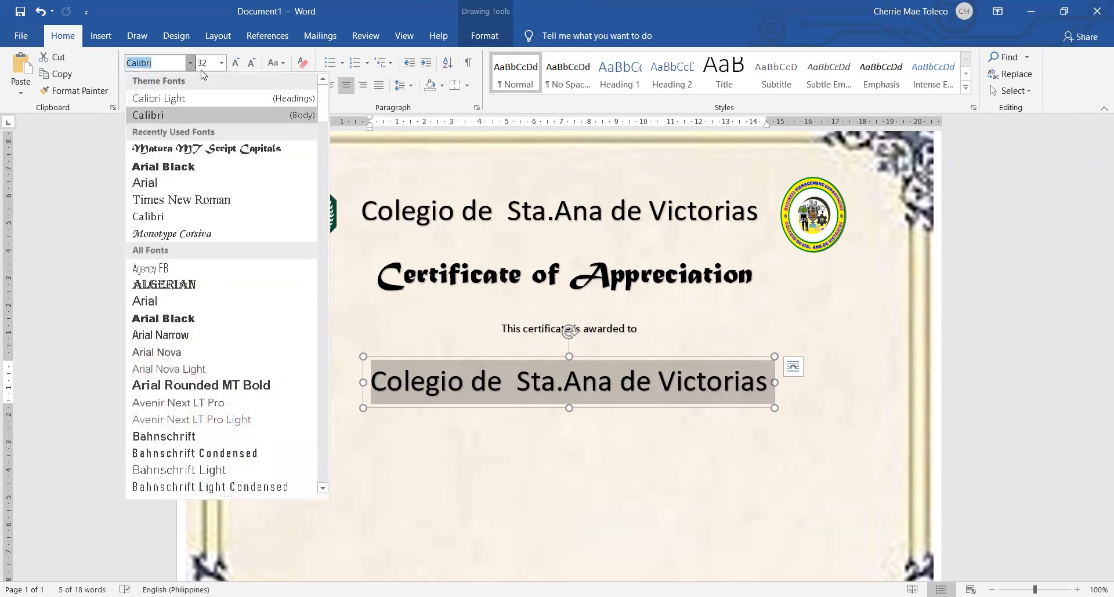
left_click(200, 167)
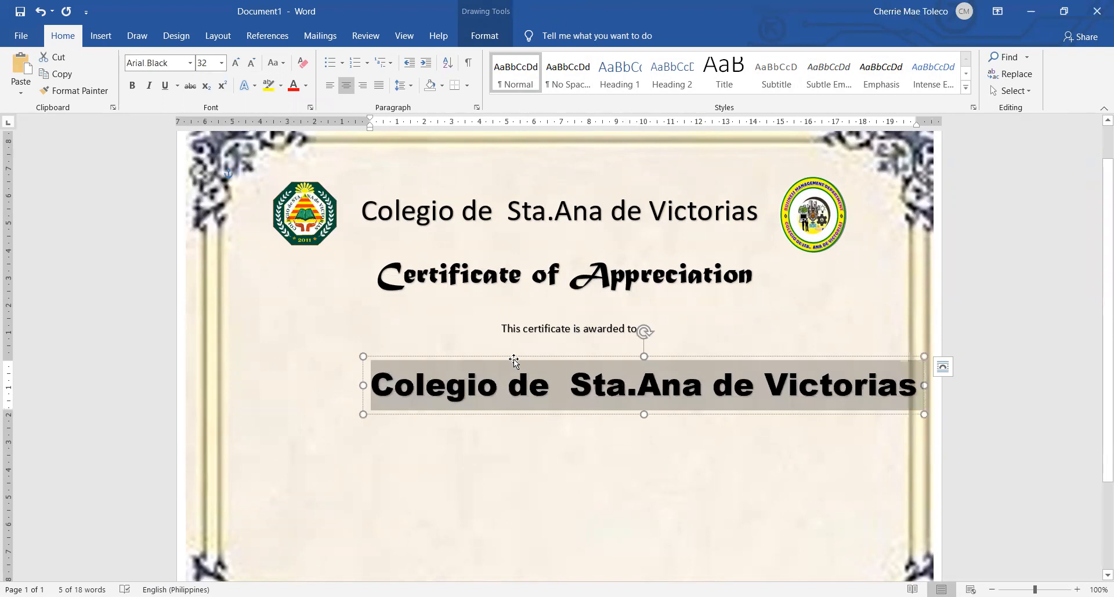
left_click_drag(516, 358, 465, 355)
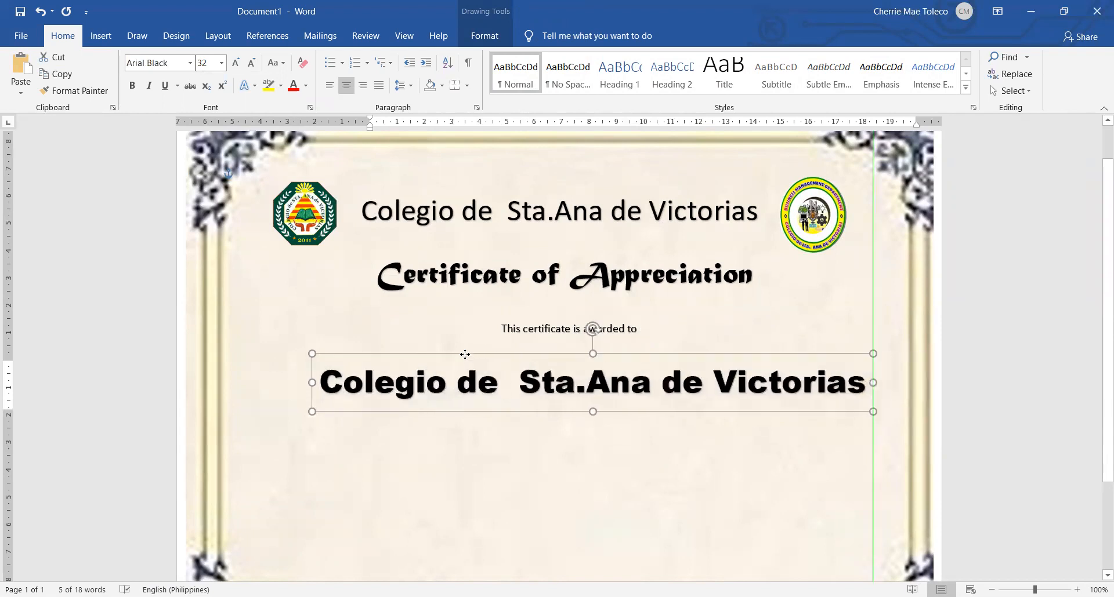
Replace the text of the Arial Black WordArt with the recipient's full name in capital letters
triple_click(507, 399)
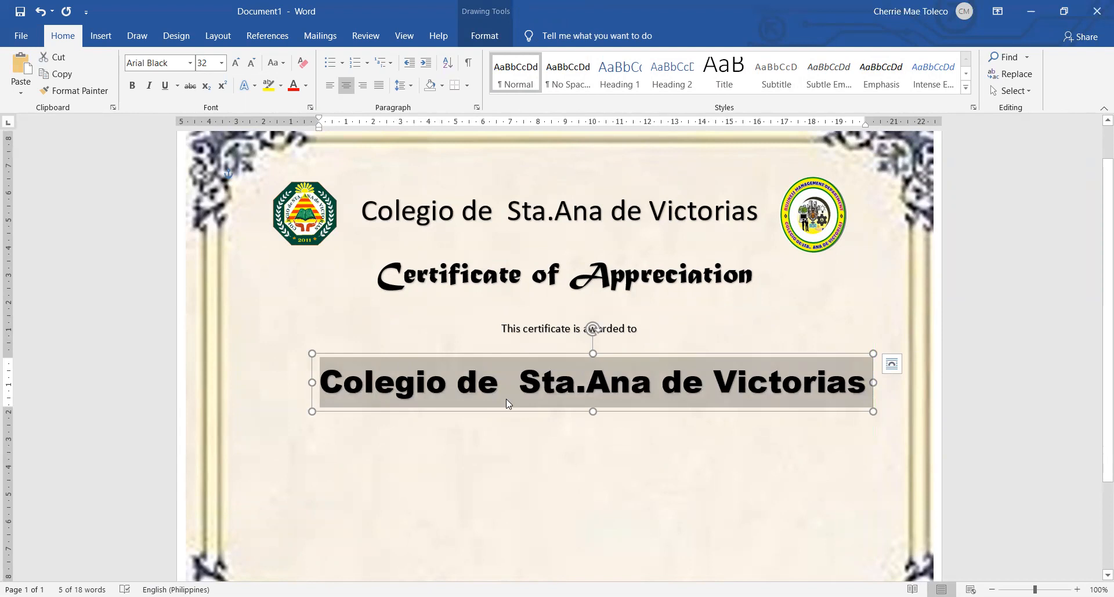
type("C")
key("BackSpace")
type("CHDE")
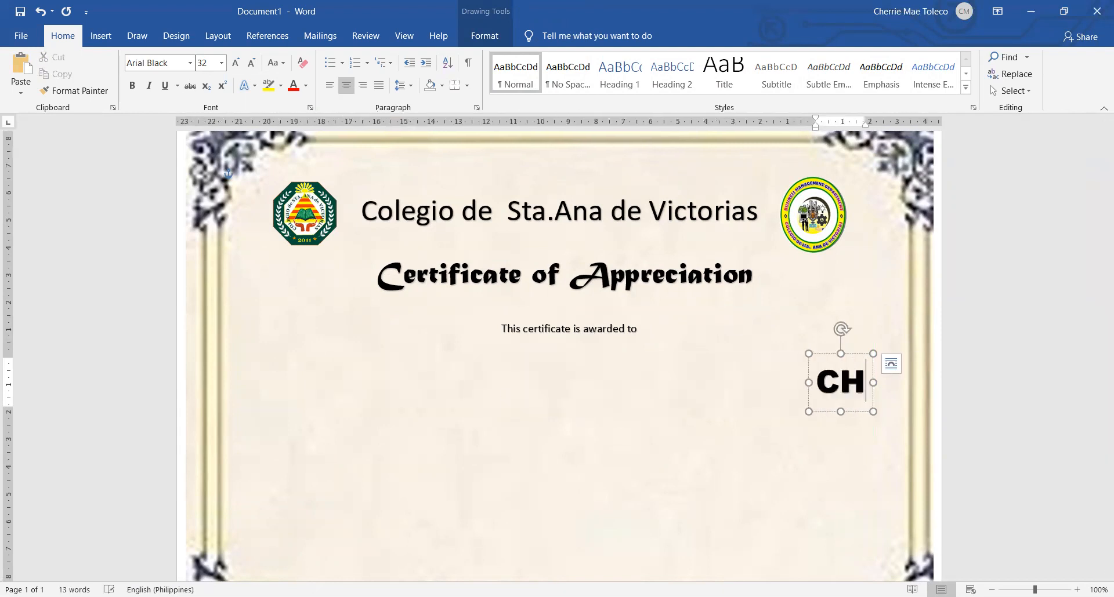
key("BackSpace")
key("BackSpace")
key("BackSpace")
key("BackSpace")
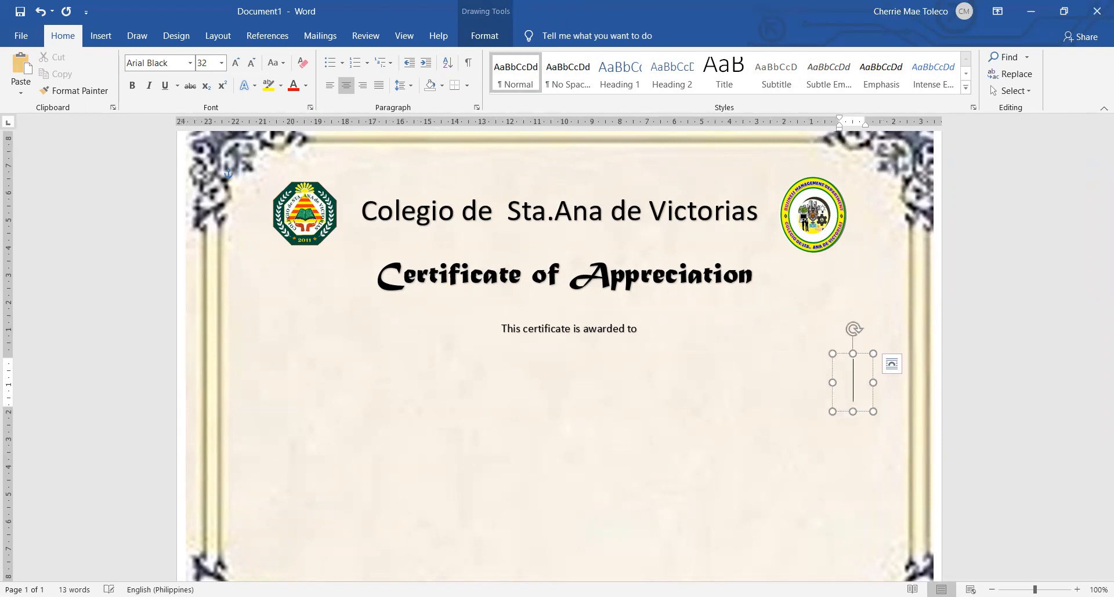
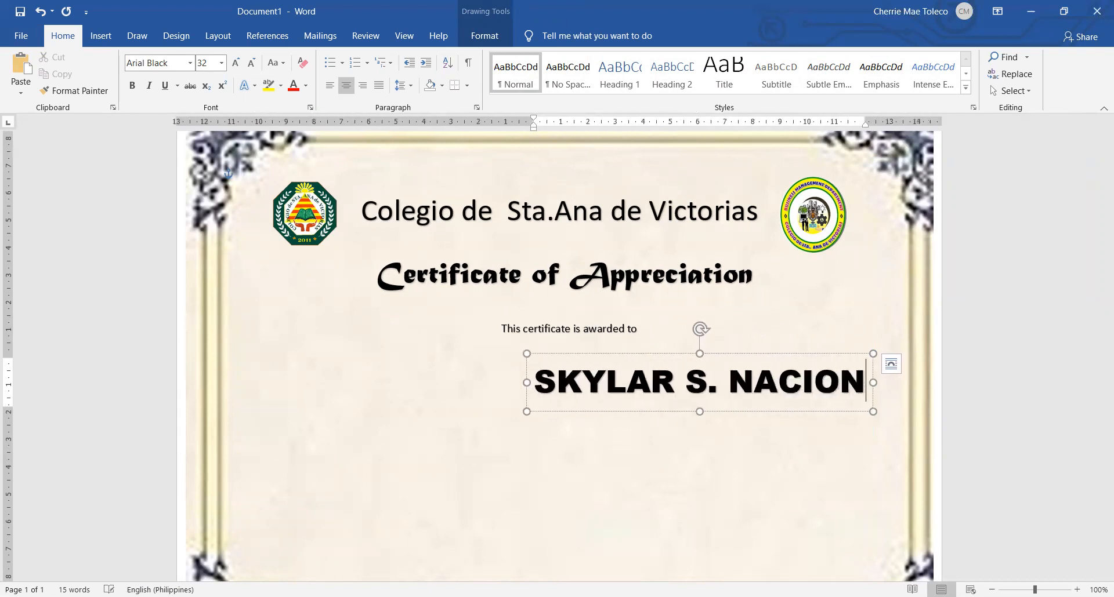
Centre the recipient's name beneath the "This certificate is awarded to" line and nudge it slightly lower
left_click_drag(673, 354, 543, 350)
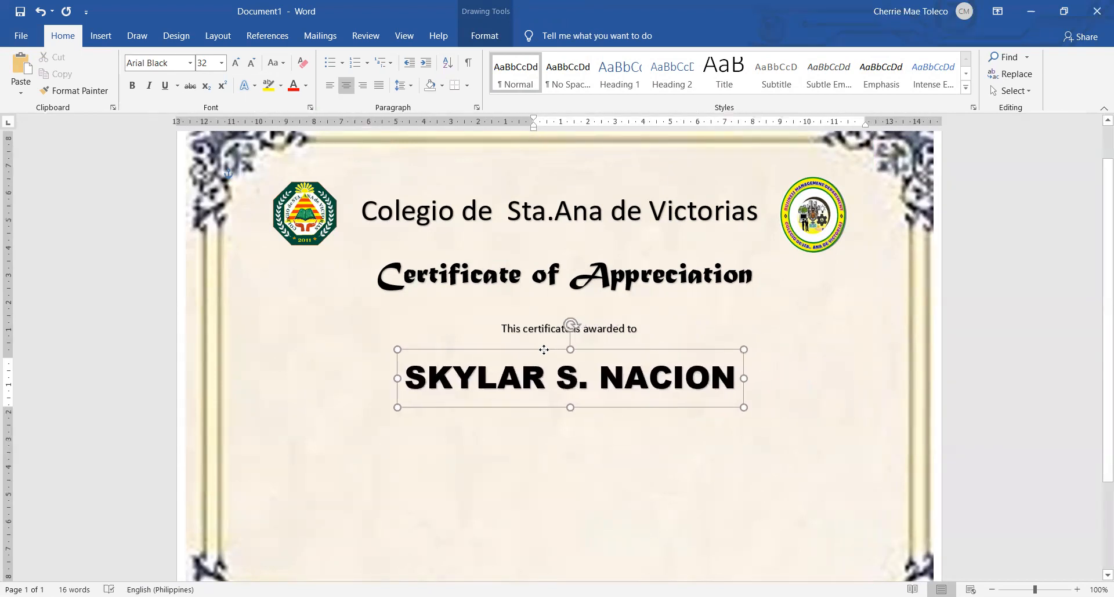
left_click(889, 415)
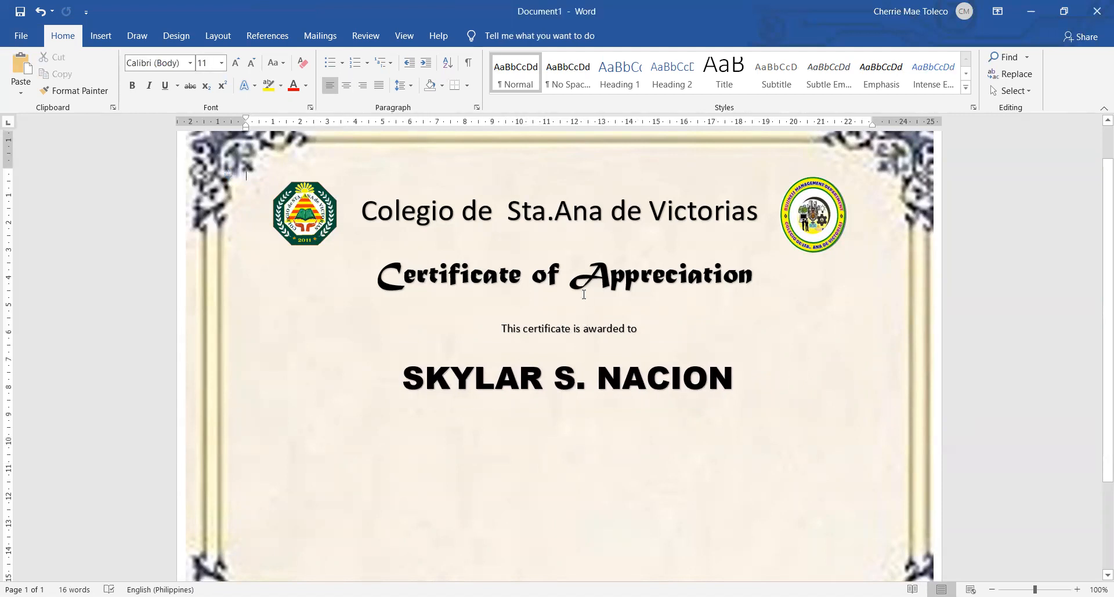
left_click(612, 409)
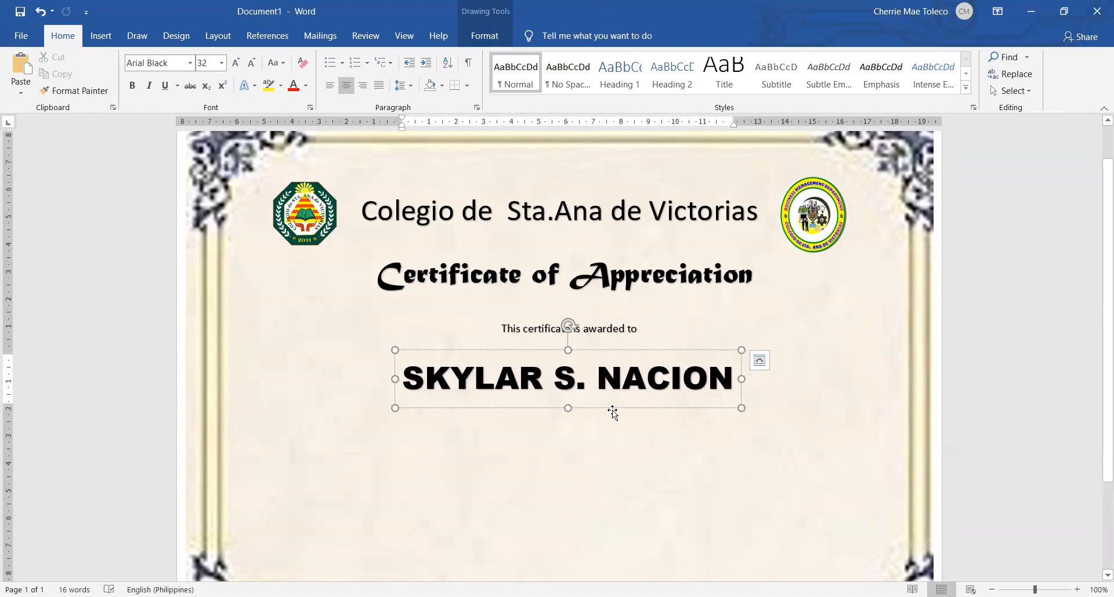
key("Down")
key("Down")
key("Down")
key("Down")
key("Down")
key("Down")
key("Down")
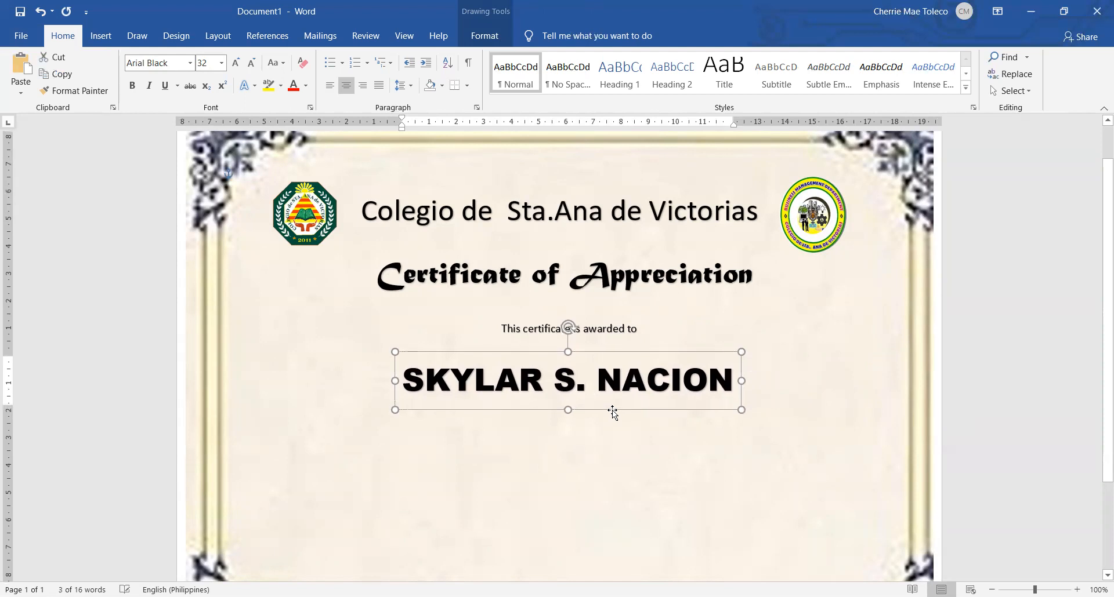
key("Down")
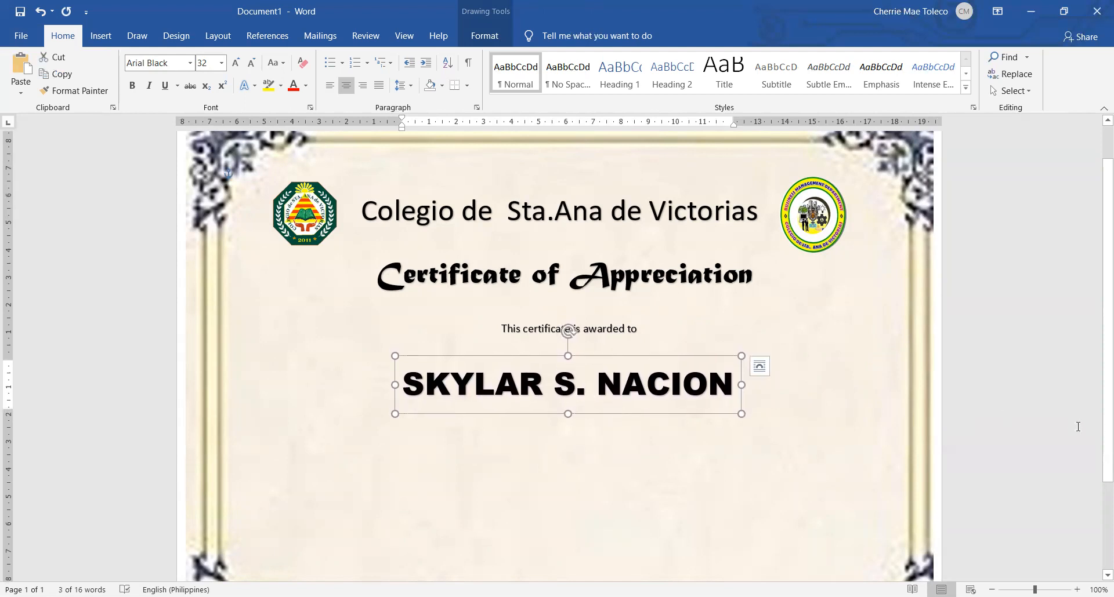
left_click(1070, 423)
scroll(696, 447, "down", 3)
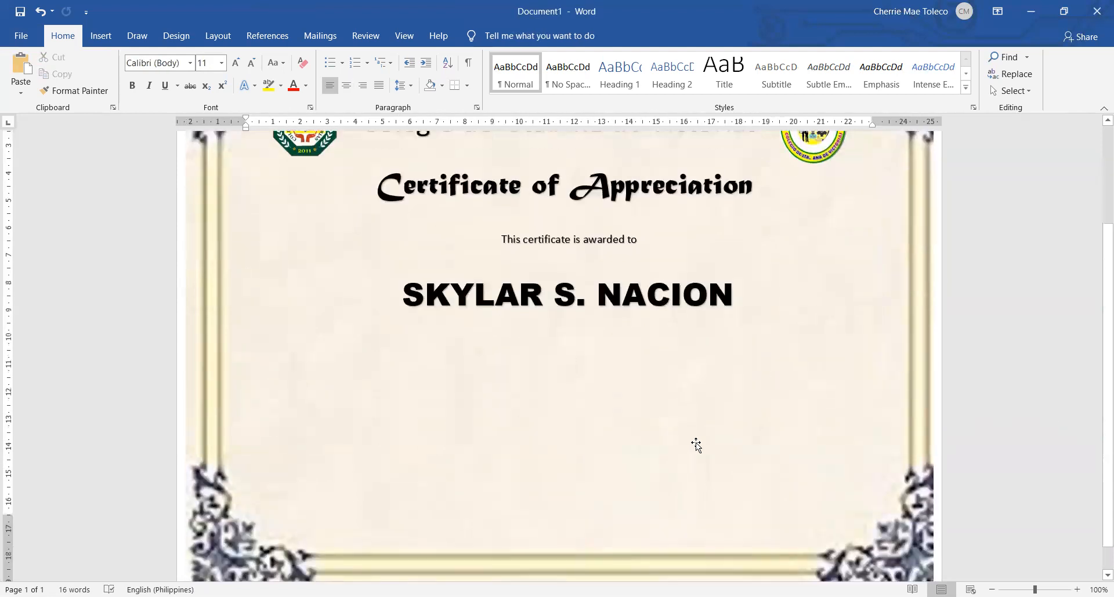
double_click(1032, 335)
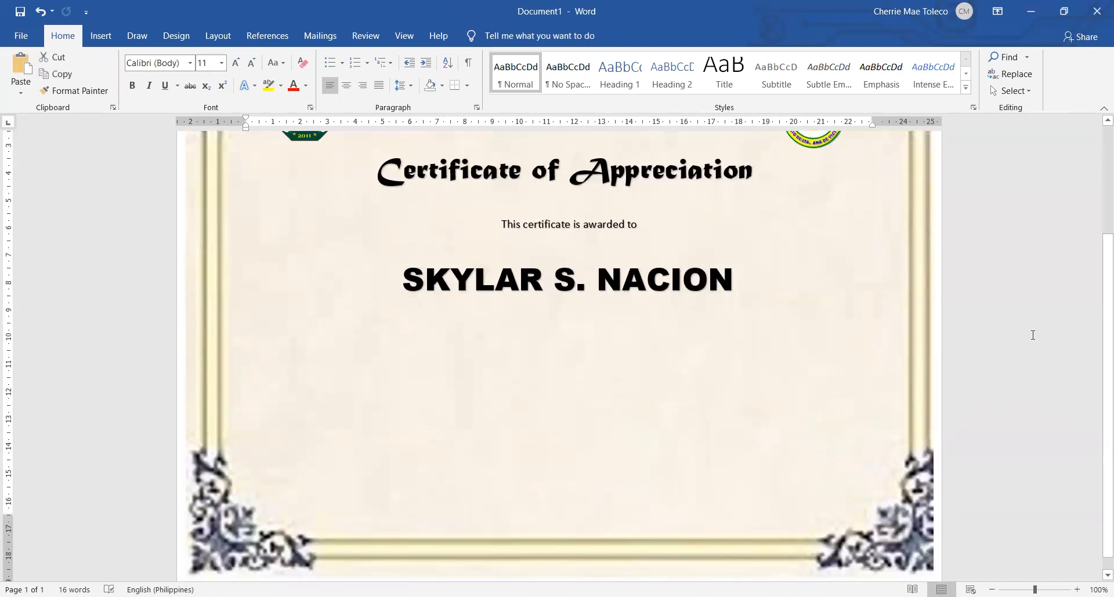
key("ctrl+v")
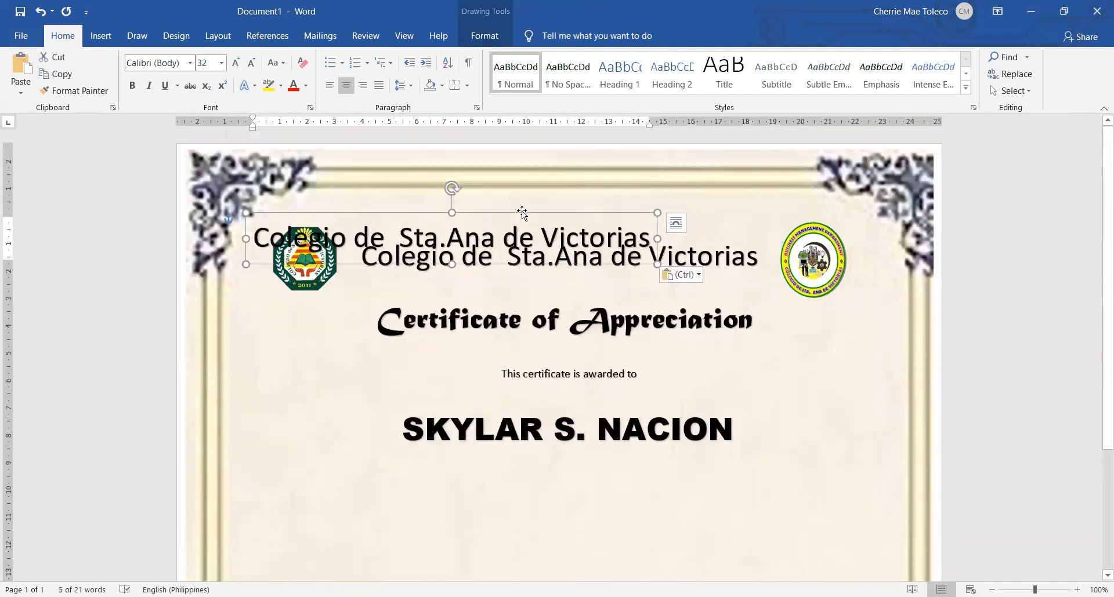
key("ctrl+z")
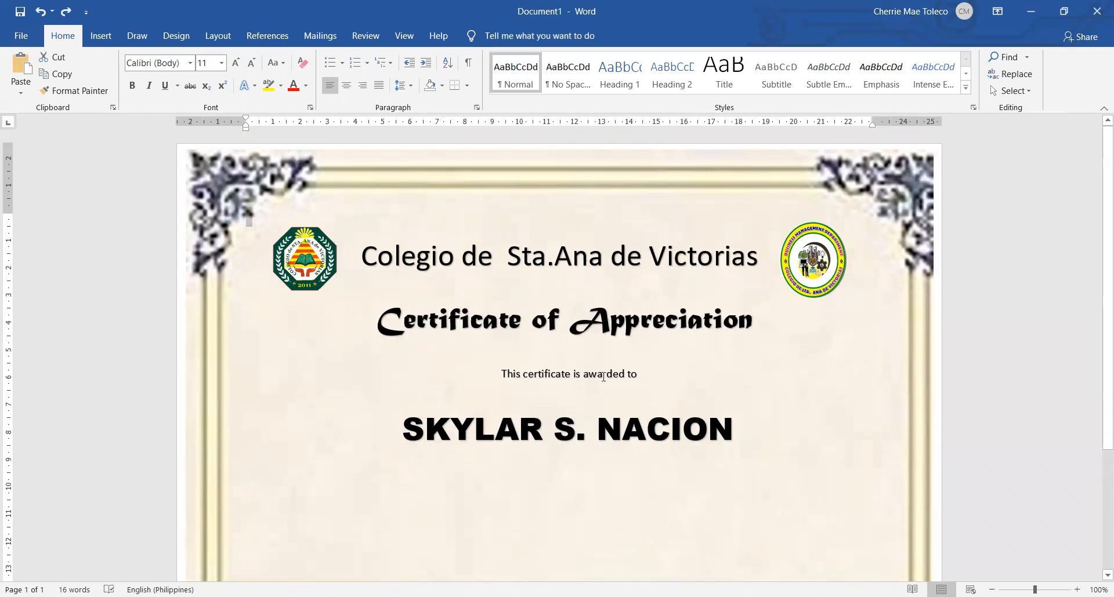
Duplicate the "This certificate is awarded to" WordArt line and place the copy centred beneath the recipient's name
left_click(603, 376)
left_click(599, 364)
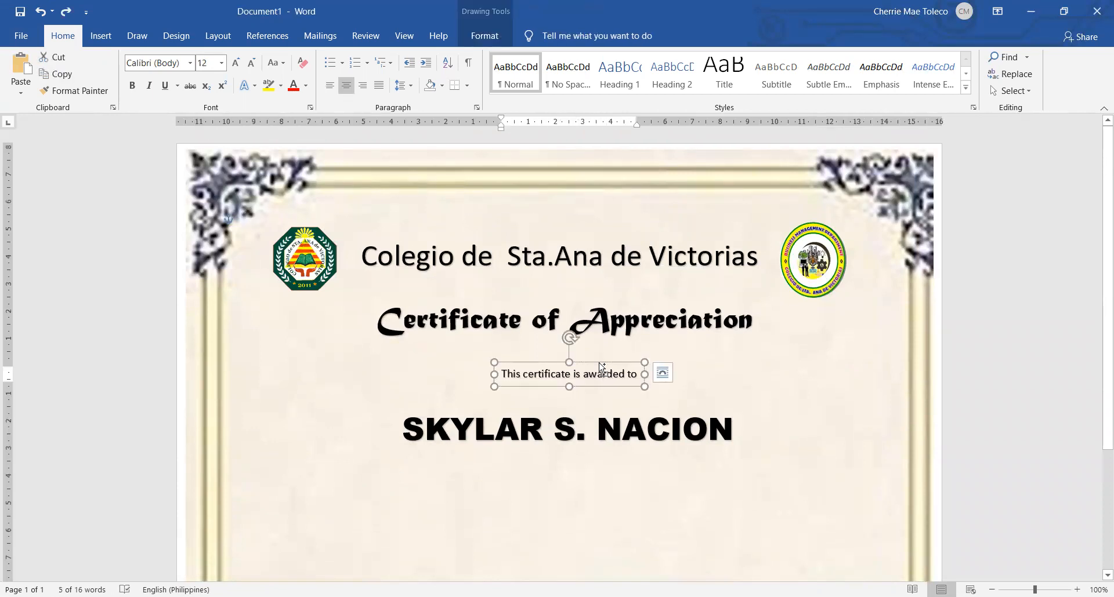
scroll(621, 371, "down", 4)
left_click(1024, 356)
scroll(1025, 357, "up", 2)
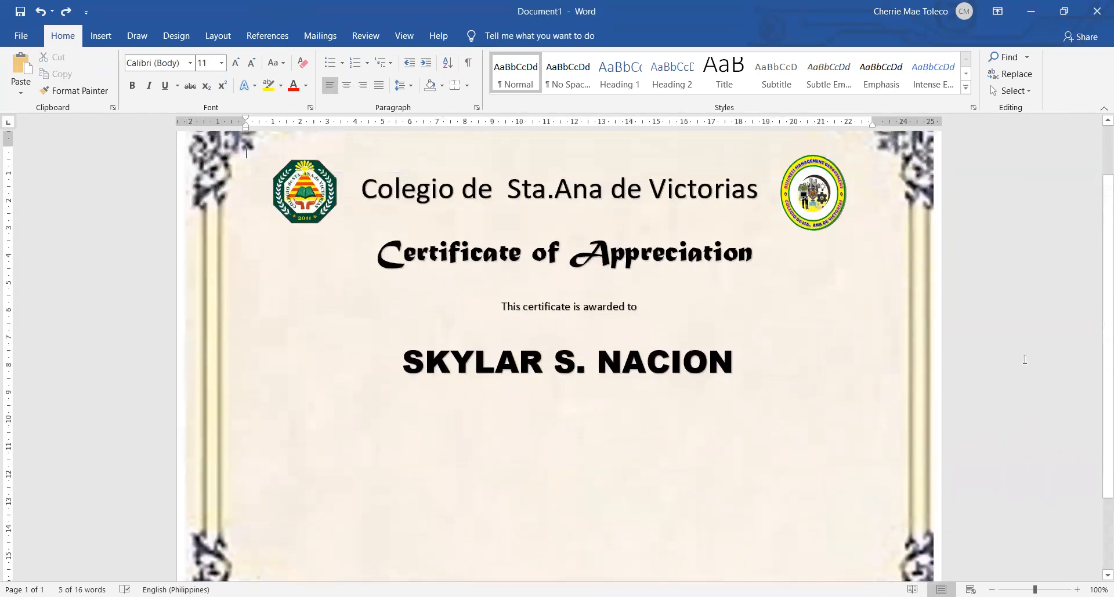
key("ctrl+v")
scroll(487, 181, "down", 1)
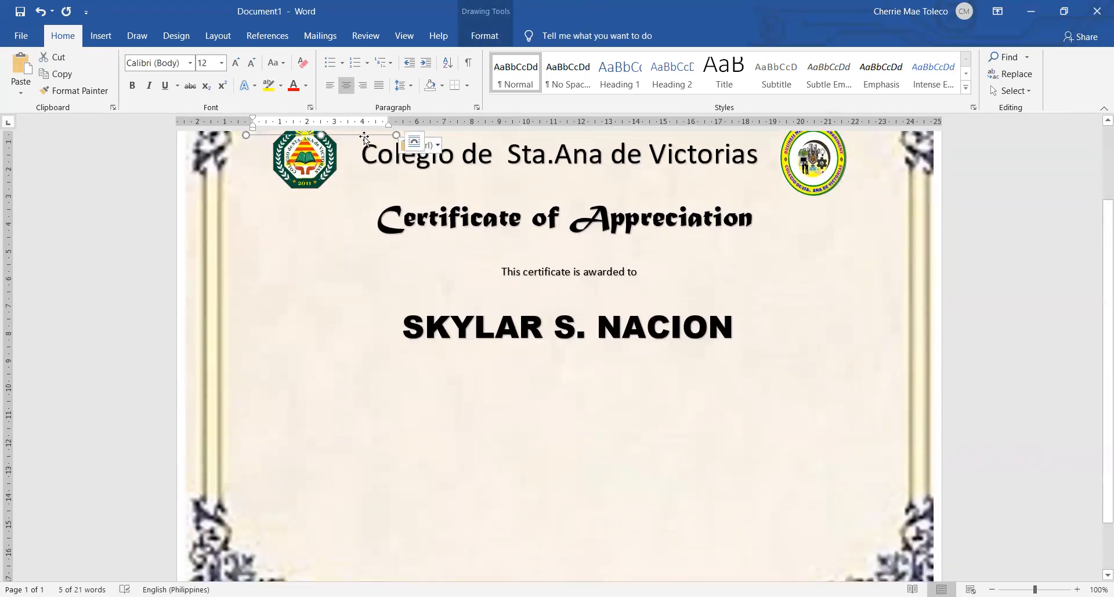
left_click_drag(359, 137, 604, 397)
Replace the text of the copied line beneath the recipient's name with "for sharing her expertise as the RESOURCE SPEAKER"
left_click(610, 390)
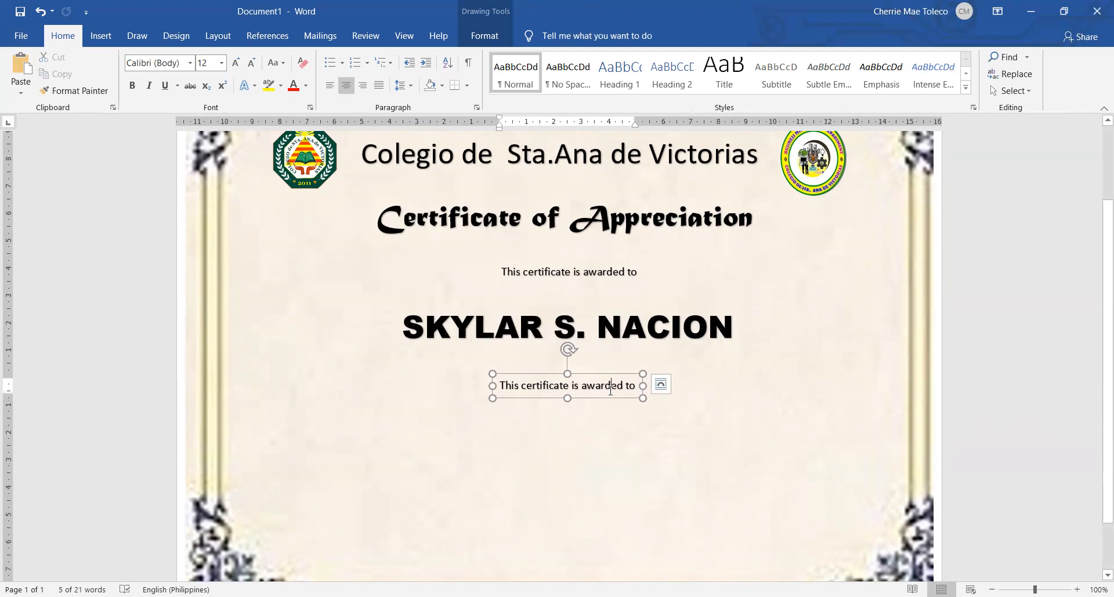
key("ctrl+a")
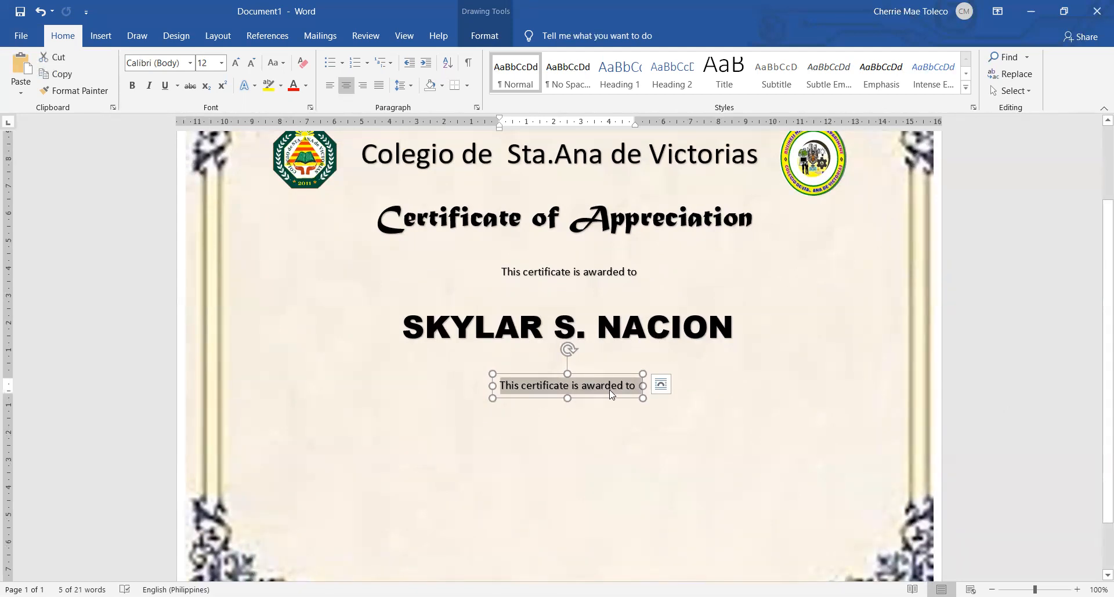
type("FOR")
key("BackSpace")
key("BackSpace")
key("BackSpace")
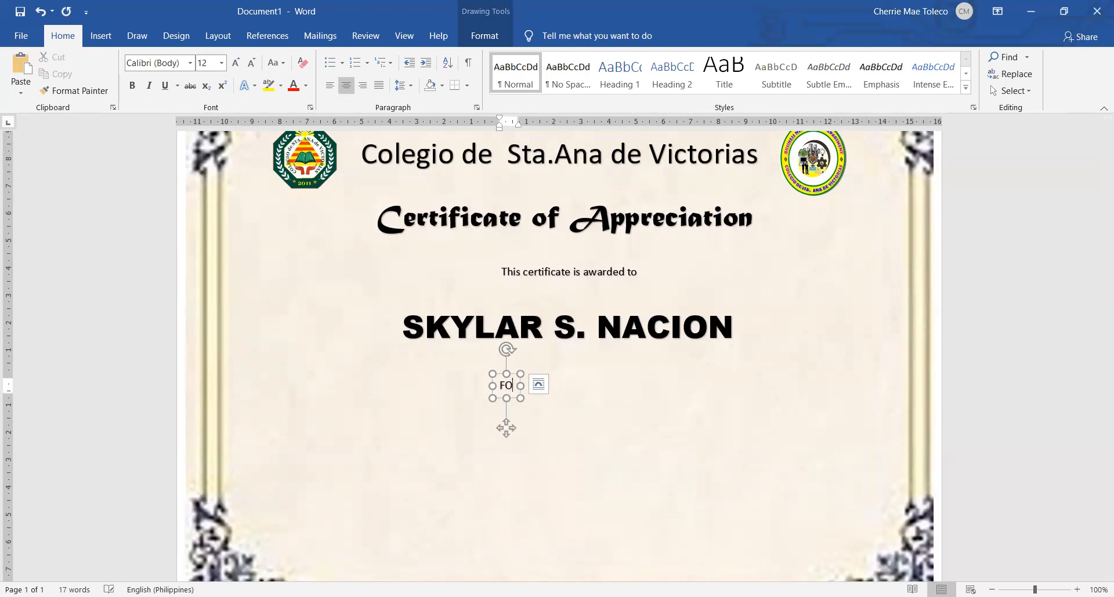
type("For")
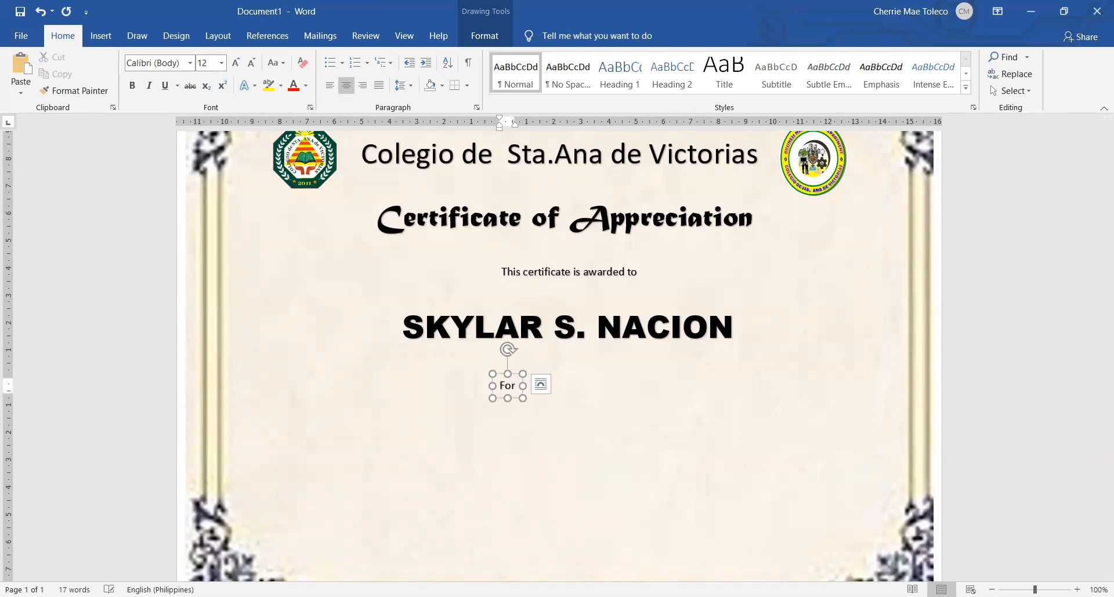
key("ctrl+z")
type("shar")
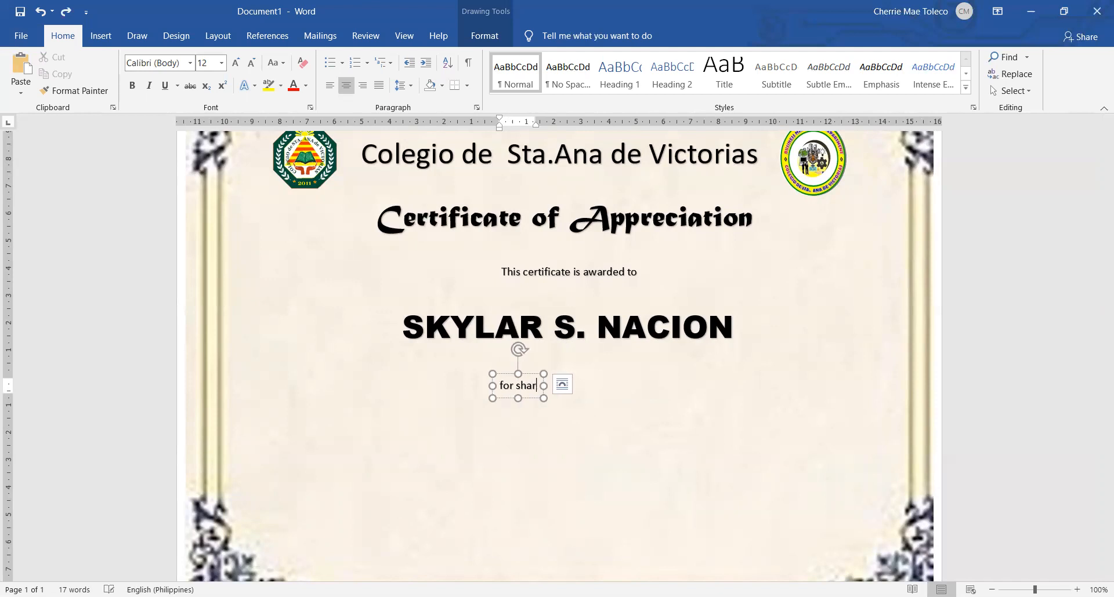
type("ing her exp")
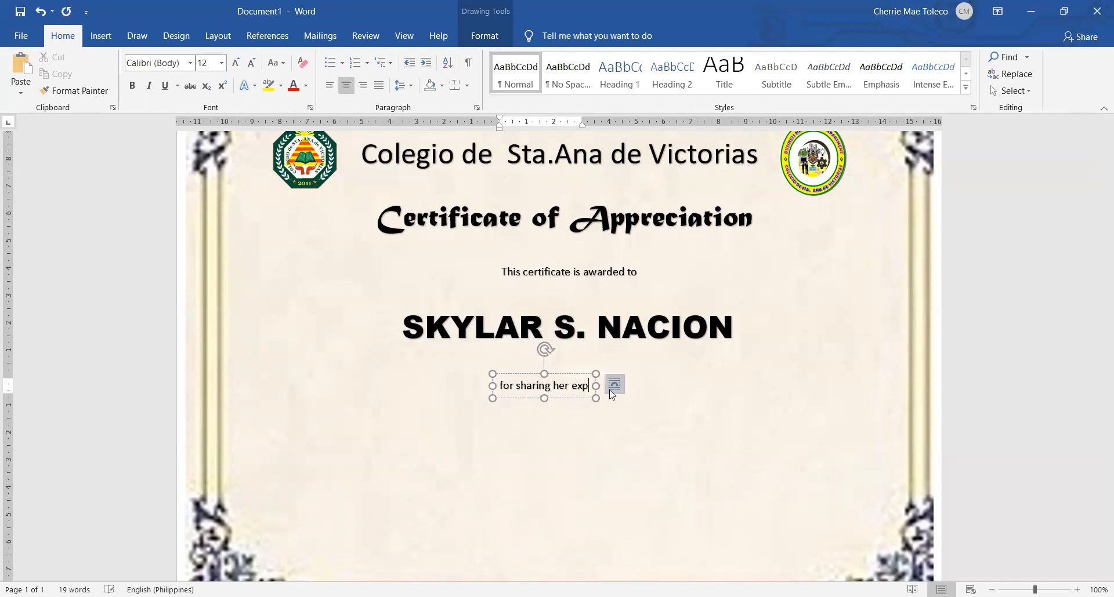
type("ertise as the")
key("Caps_Lock")
type("RESOURCE ")
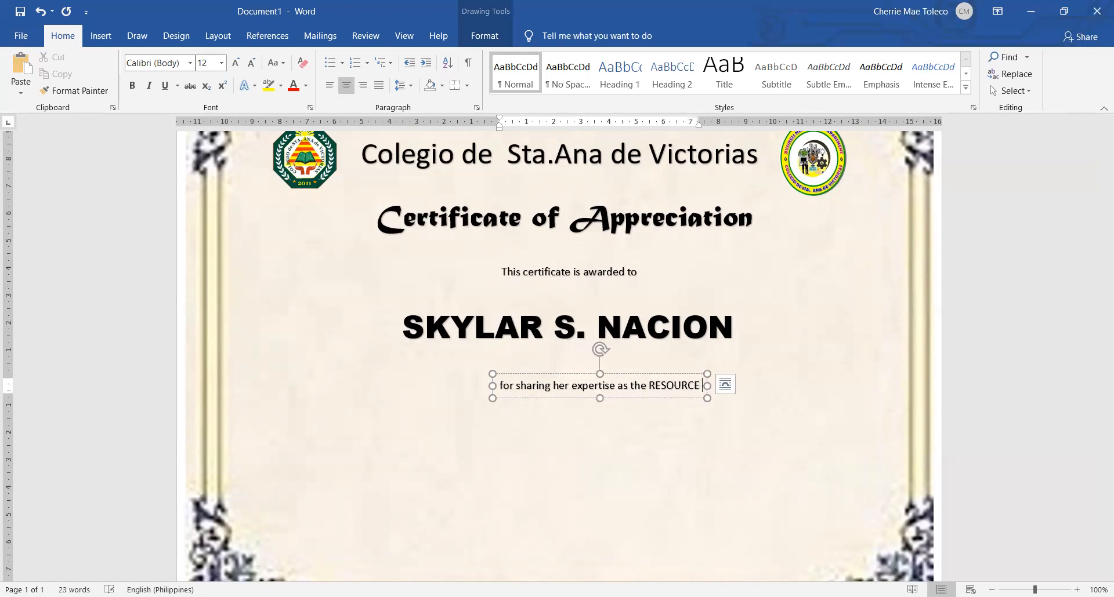
type("SPEAKER")
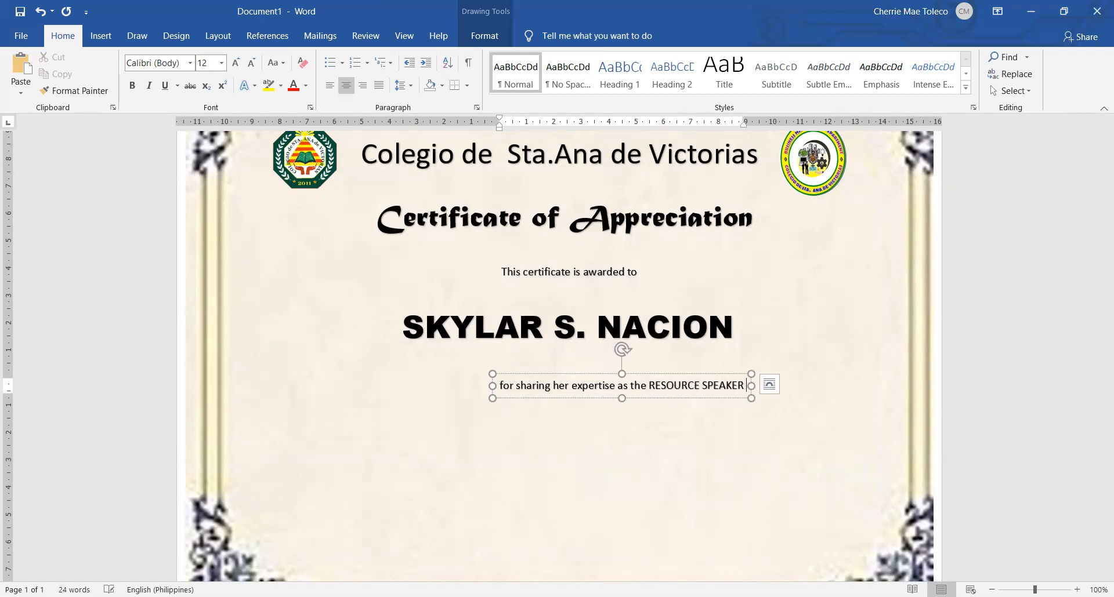
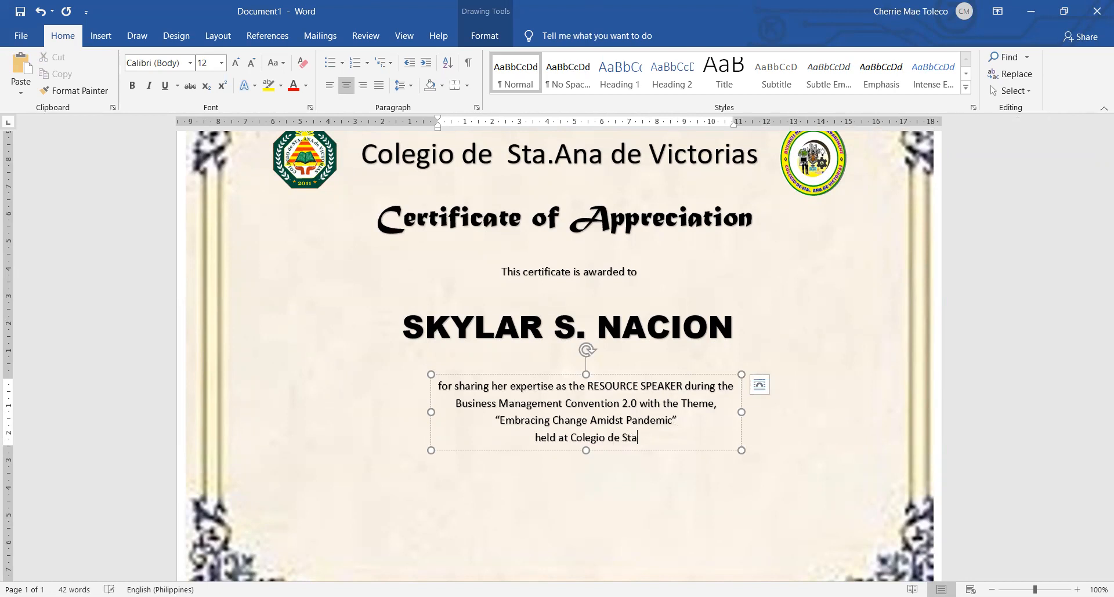
Finish the citation with "held at Colegio de Sta.Ana de Victorias," and add the line "Victorias City, Negros Occidental." beneath it
type("de")
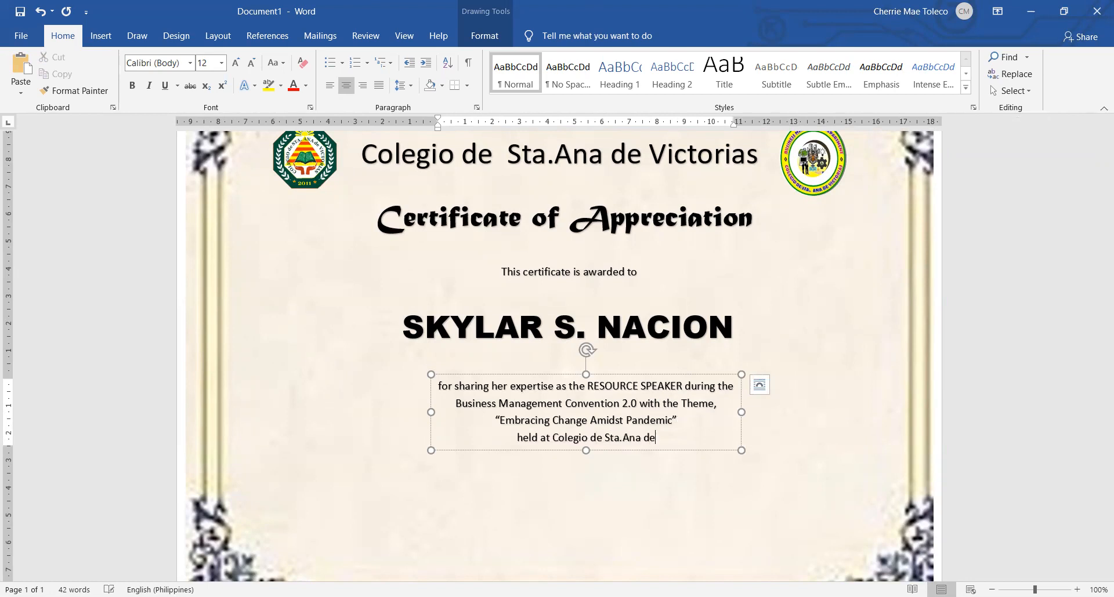
type(" Victorias")
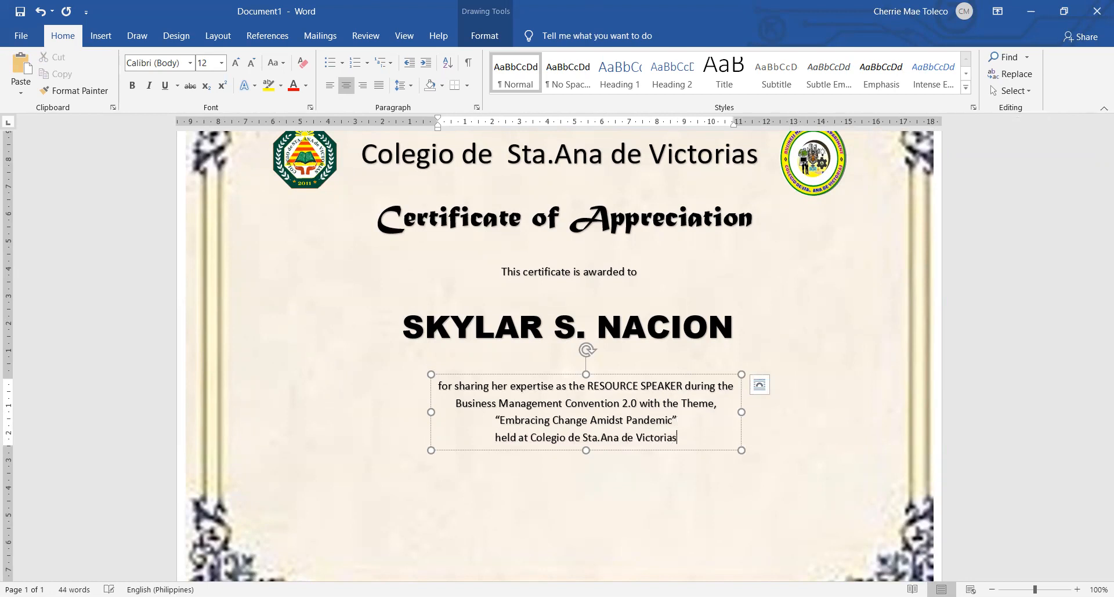
type(",")
key("Return")
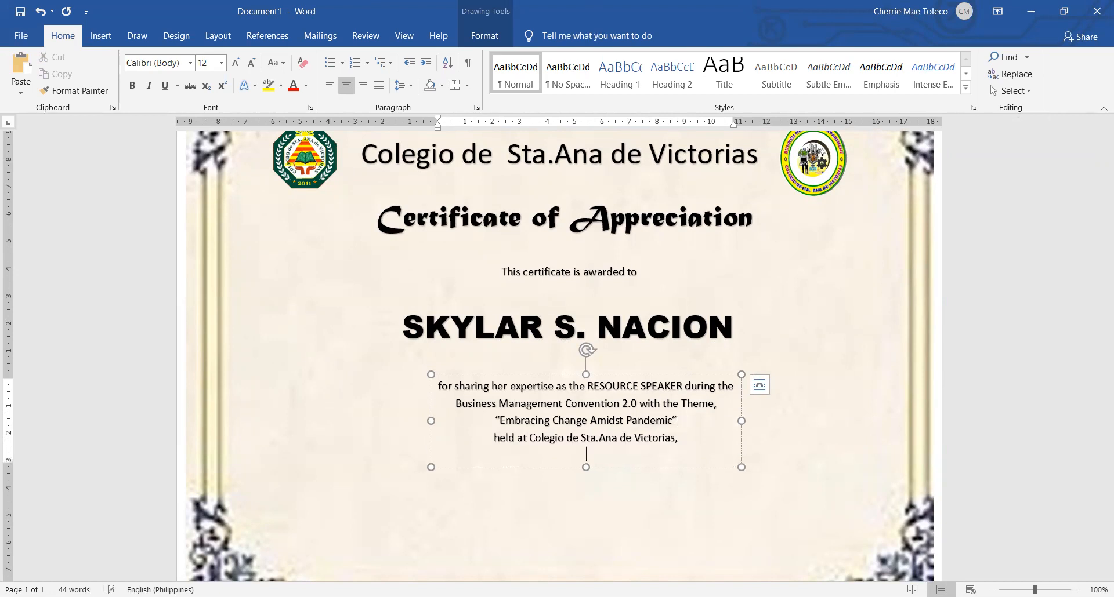
type("Victorias City, Negro")
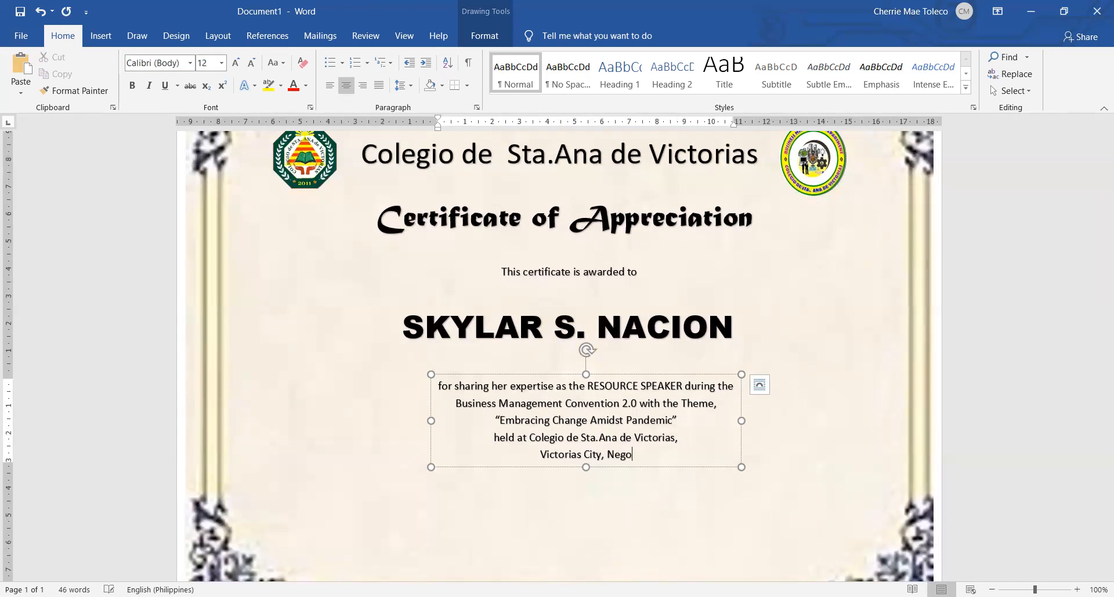
type("s Oc")
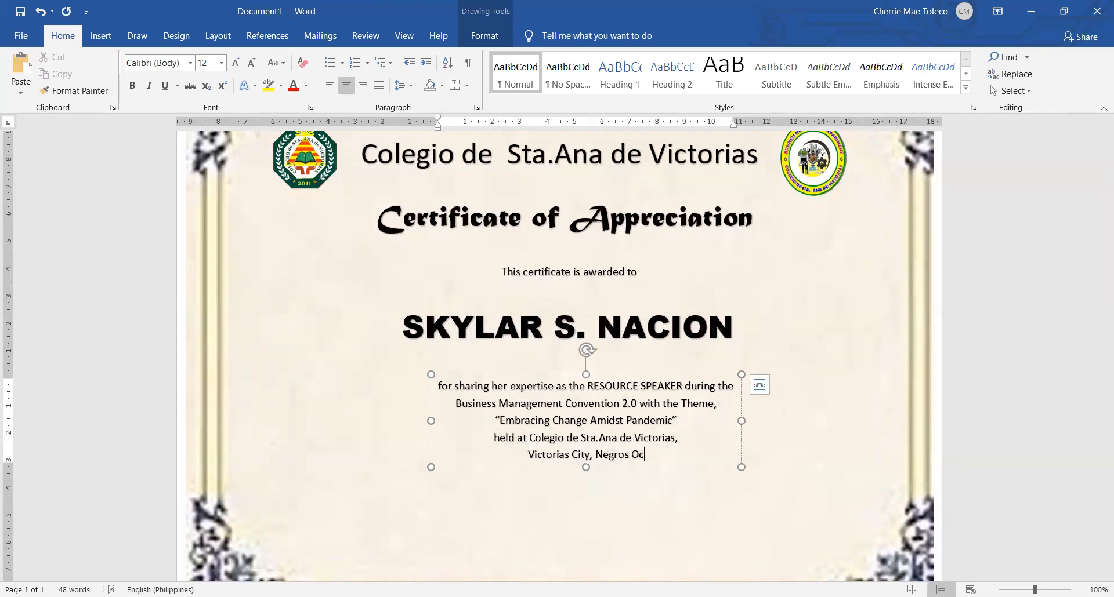
type("cidental.")
Nudge the citation block and the recipient's name slightly higher on the certificate
left_click_drag(649, 378, 652, 364)
left_click(1067, 368)
scroll(835, 398, "up", 1)
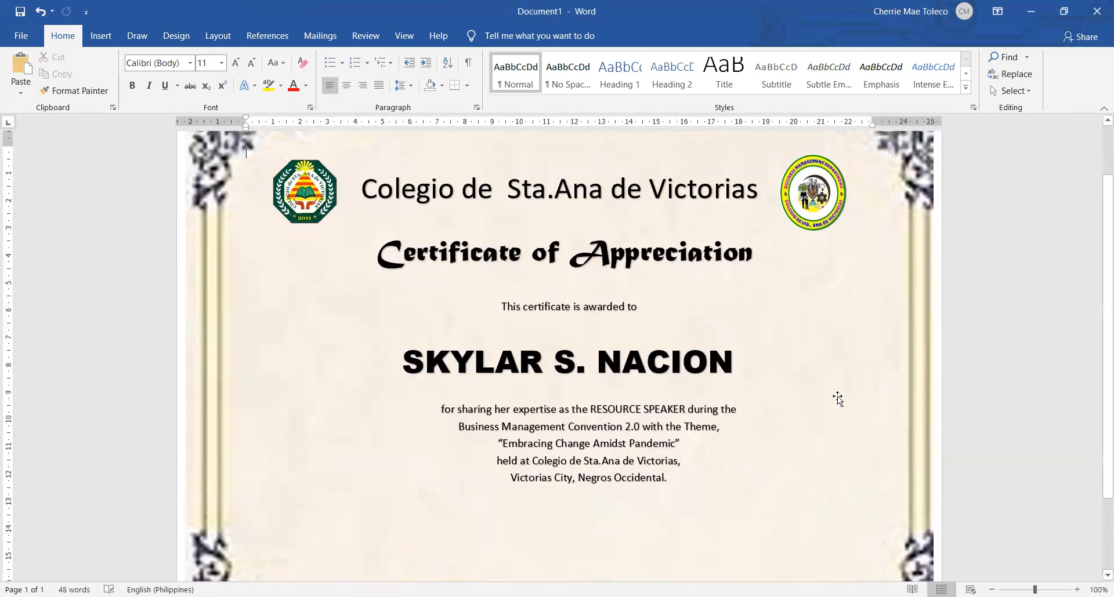
left_click(601, 368)
left_click(629, 335)
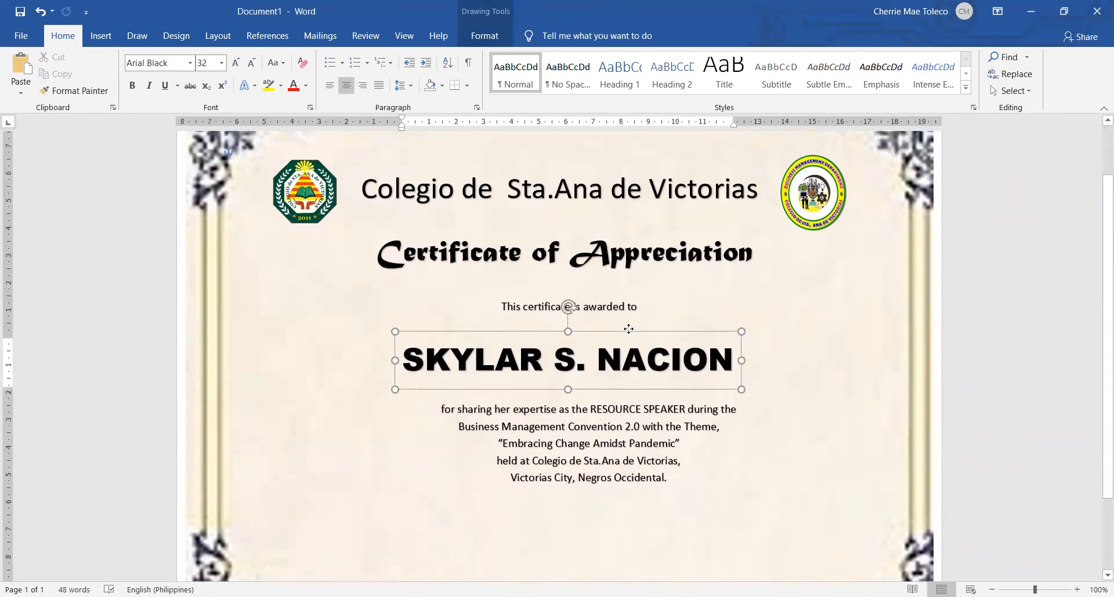
left_click(1052, 392)
Paste another copy of the "This certificate is awarded to" WordArt and place it centred below the citation
scroll(1052, 392, "down", 1)
scroll(1052, 392, "down", 1)
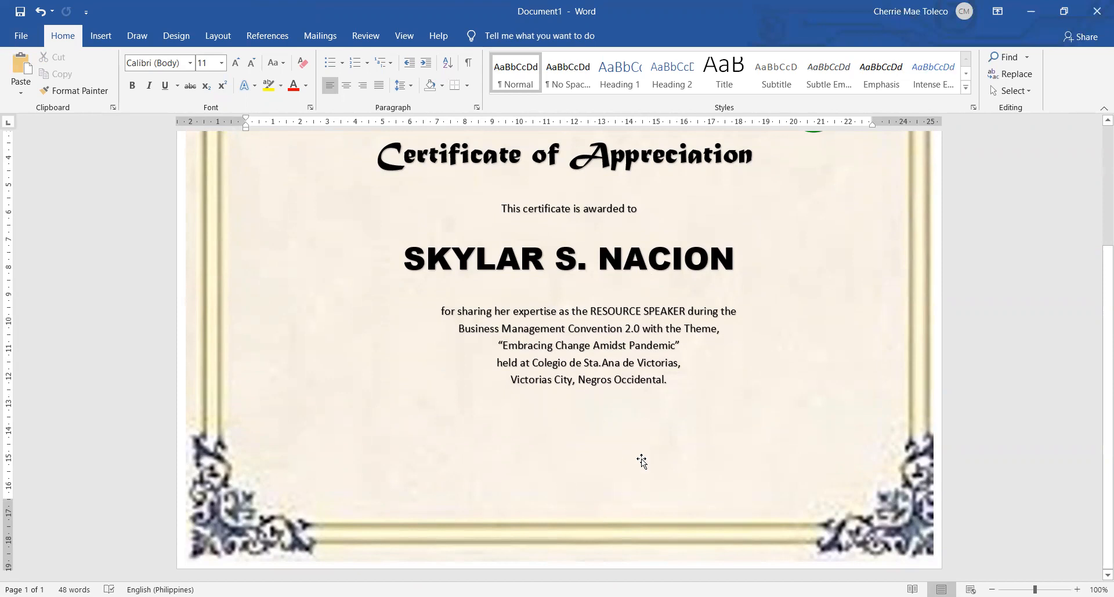
scroll(641, 461, "up", 3)
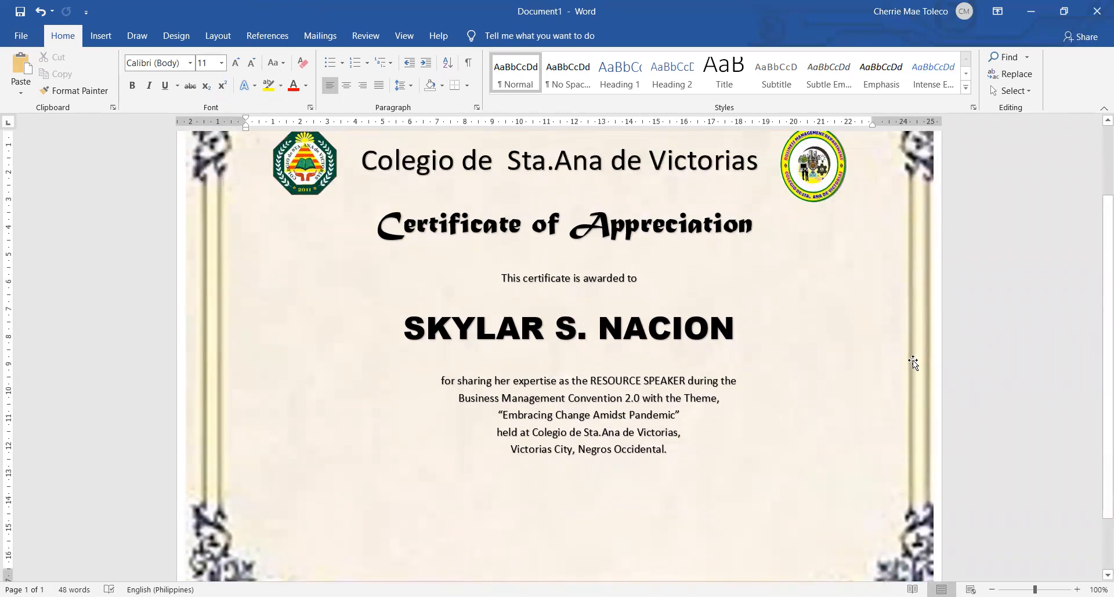
scroll(913, 362, "down", 3)
key("ctrl+v")
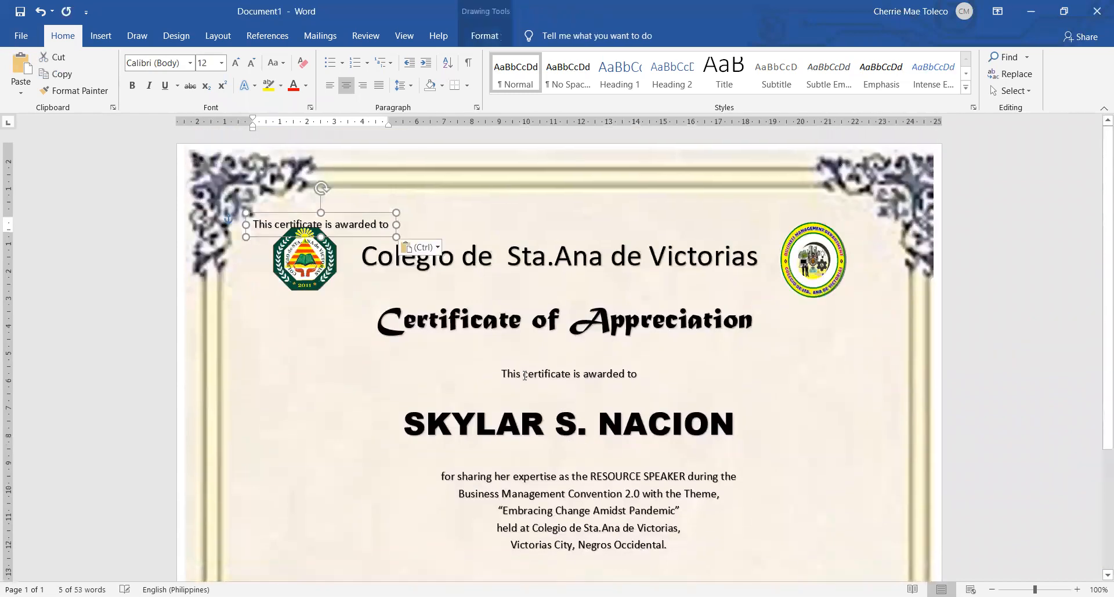
left_click_drag(326, 215, 333, 257)
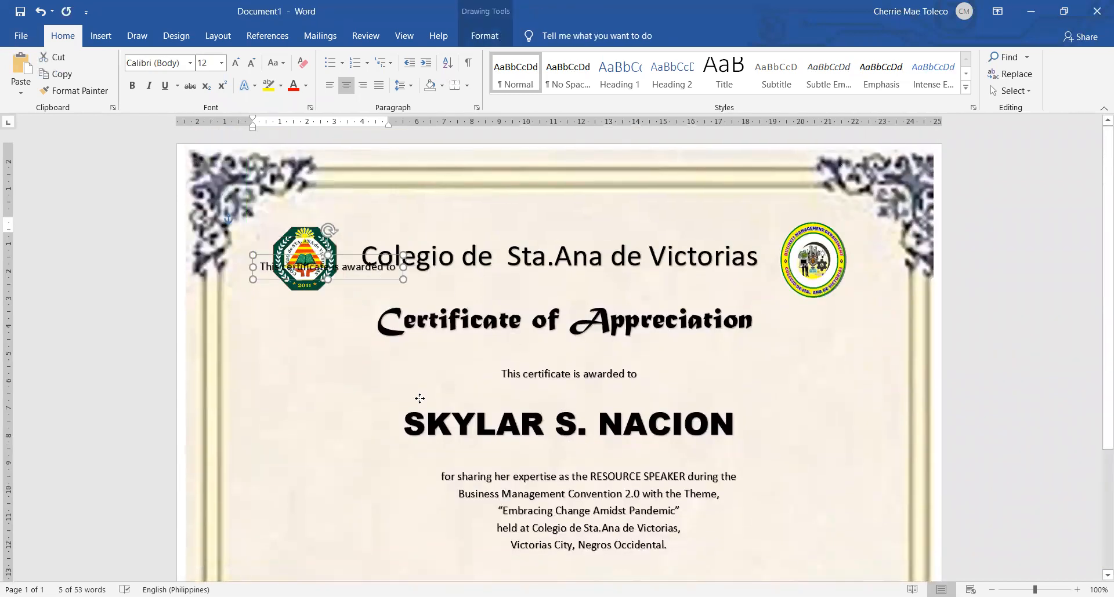
left_click_drag(419, 399, 466, 462)
scroll(477, 465, "down", 5)
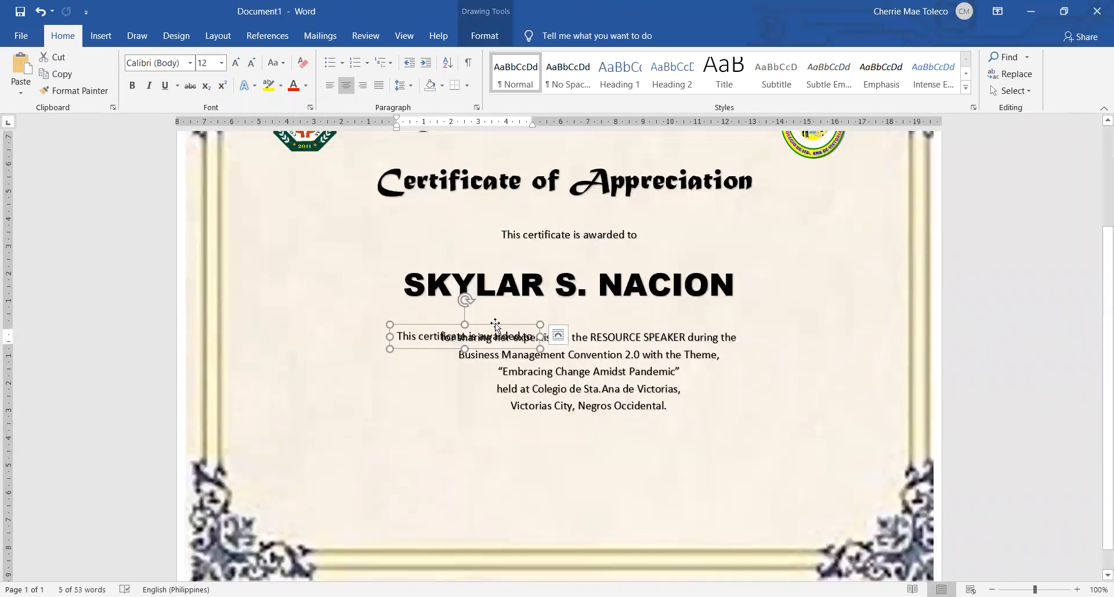
left_click_drag(496, 326, 611, 471)
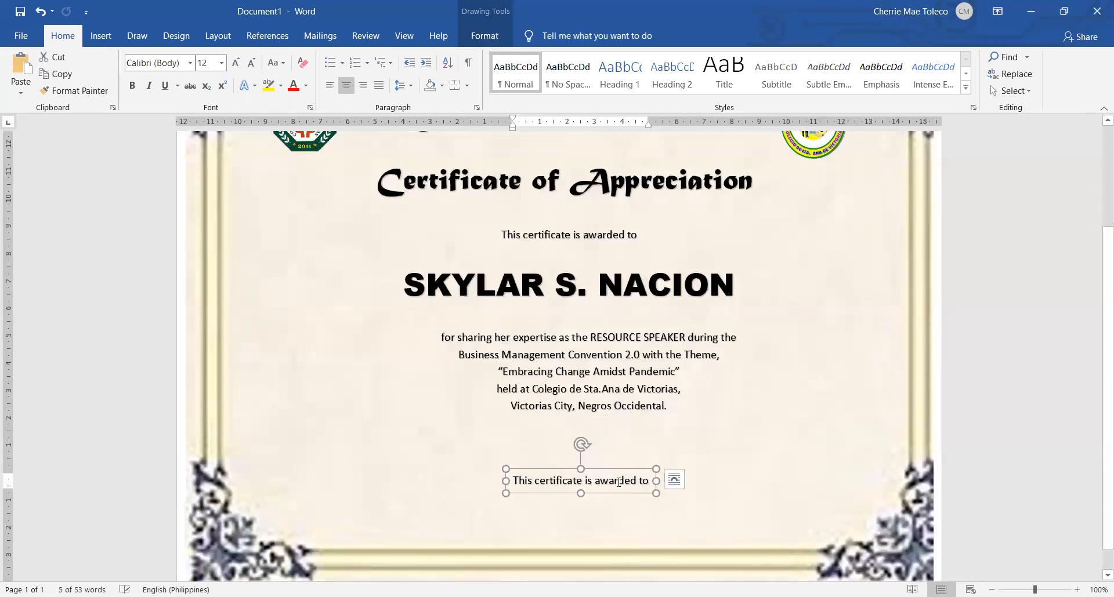
Make the copied line below the citation bold and replace its text with the signatory's full name above "Dean of Instruction"
triple_click(616, 482)
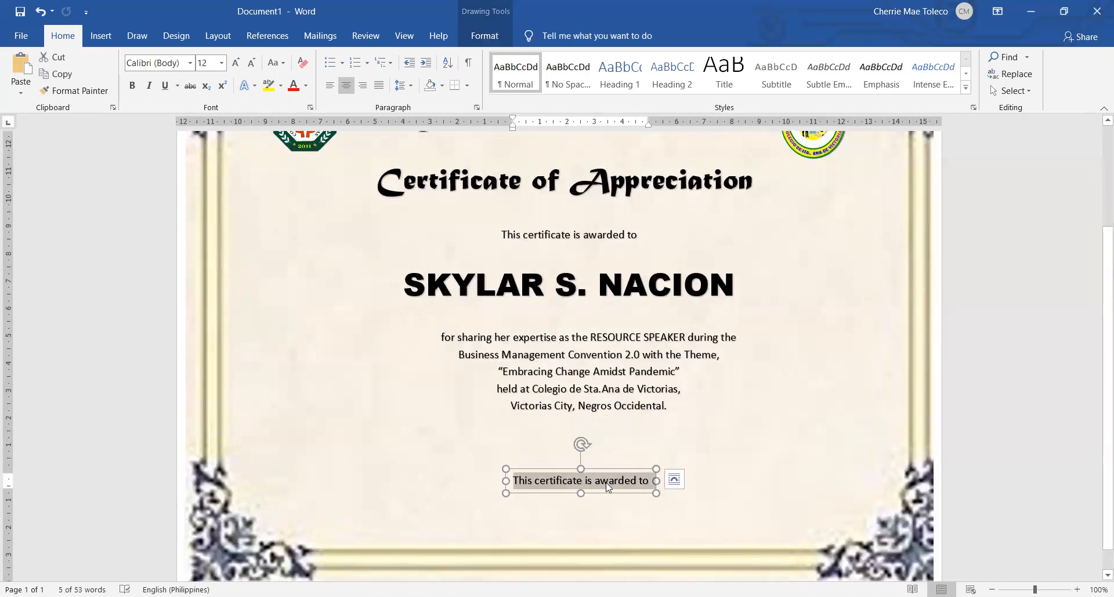
key("ctrl+b")
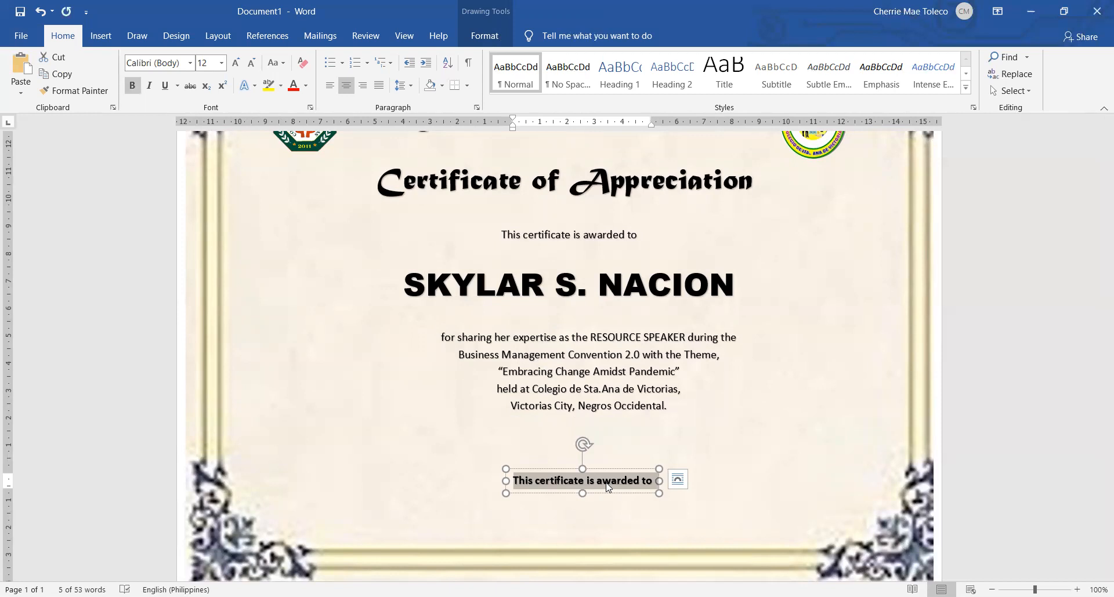
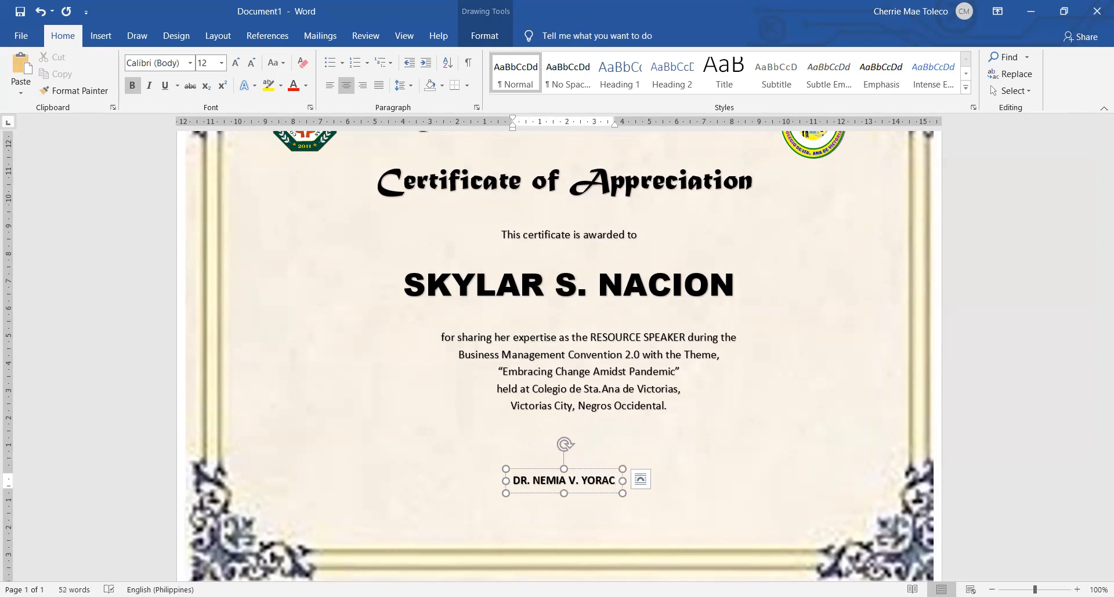
key("Return")
type("D")
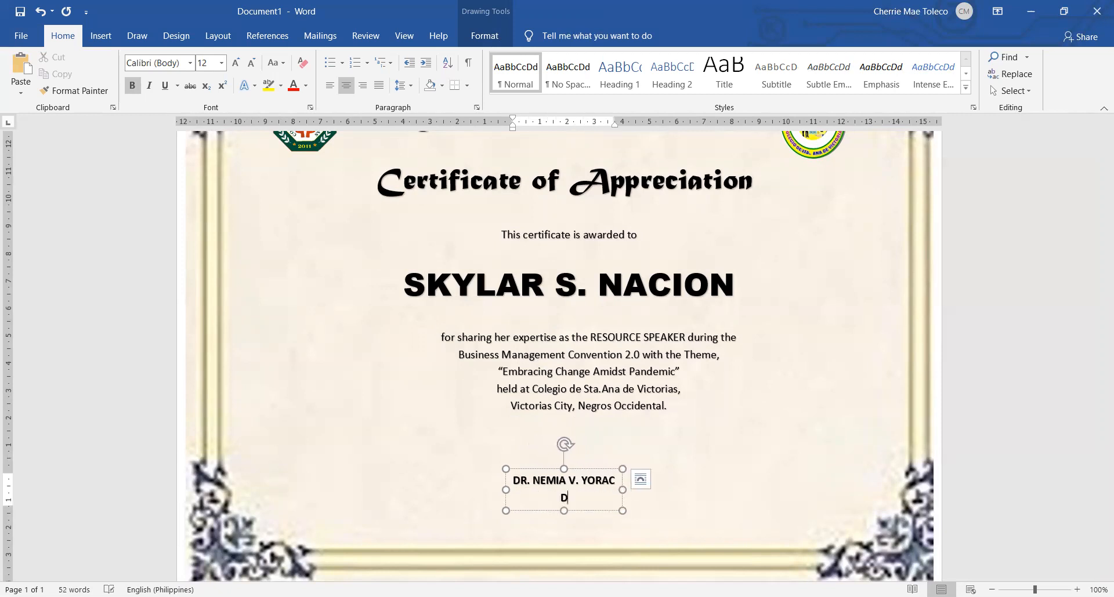
type("ean of Instruction")
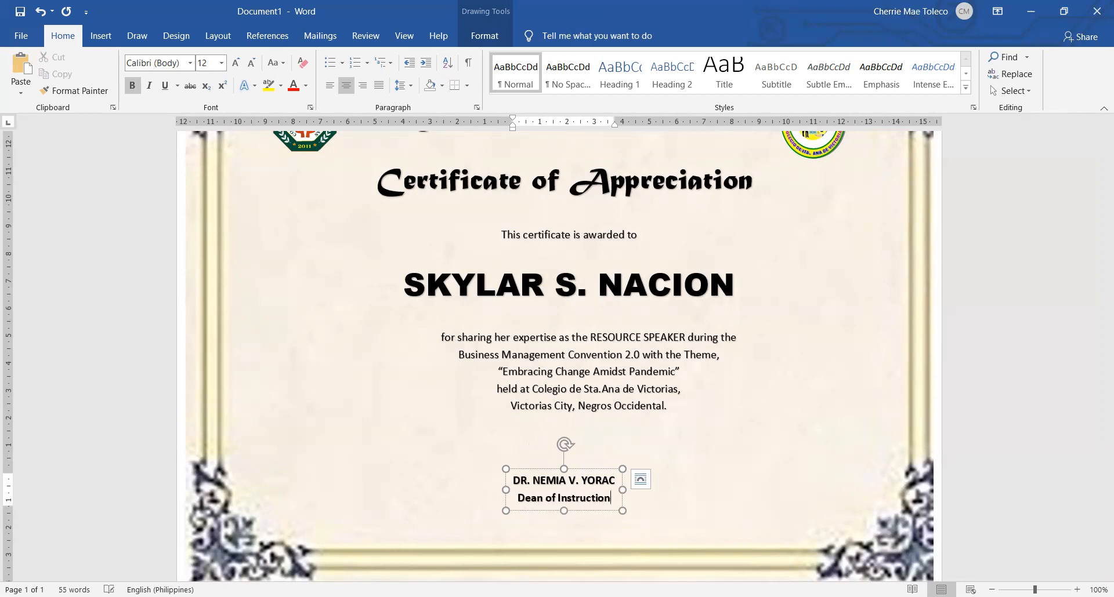
Enlarge the signatory's name to 14 pt and move the signatory block slightly lower
left_click_drag(617, 480, 515, 477)
key("ctrl+shift+period")
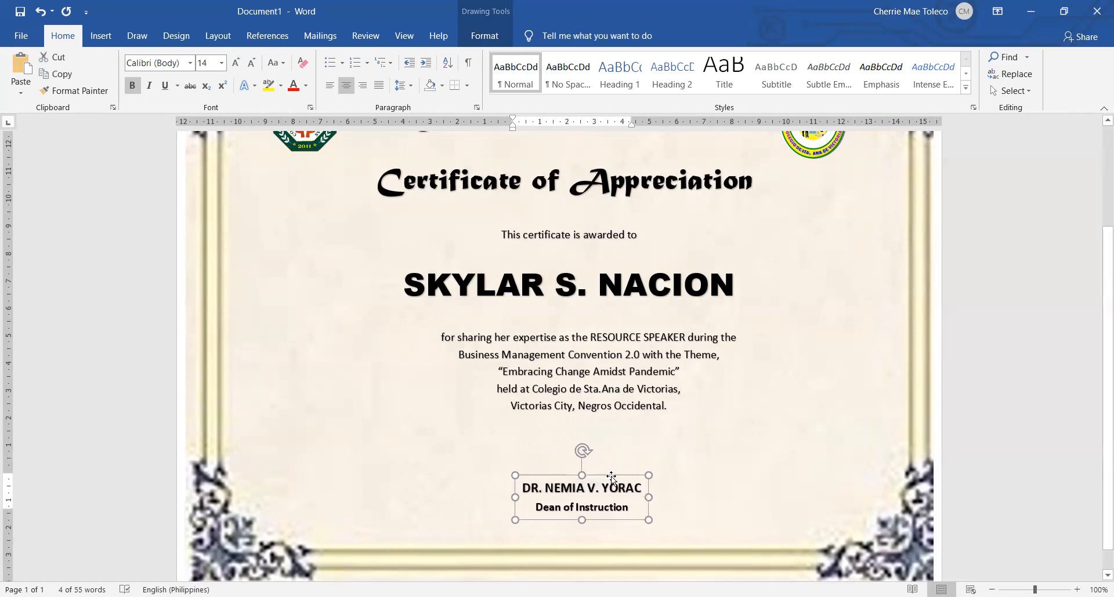
left_click(1005, 425)
scroll(1004, 423, "down", 2)
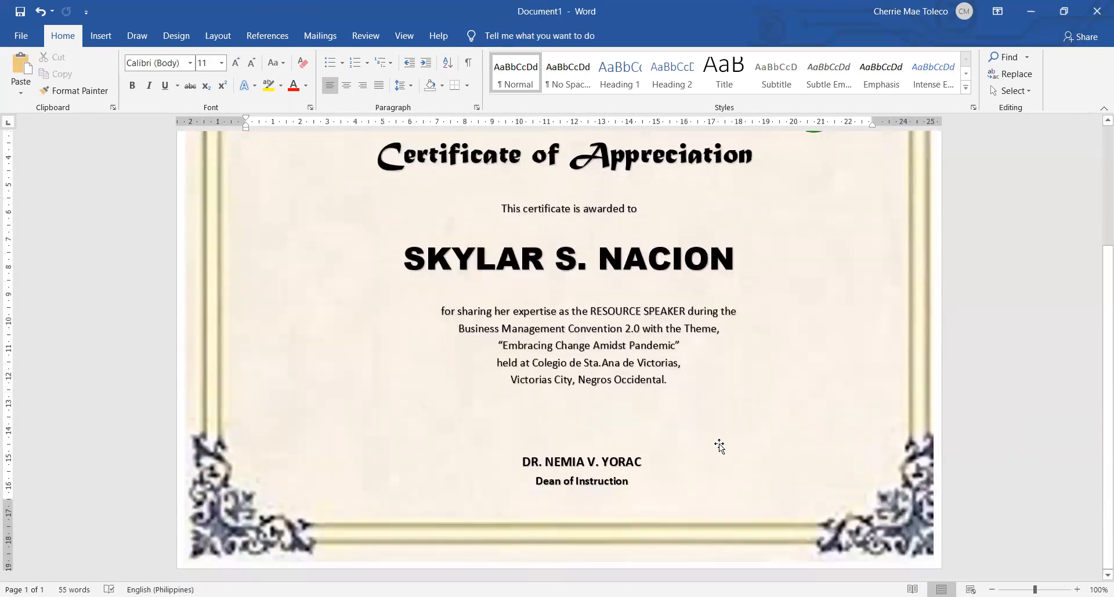
left_click(580, 468)
left_click_drag(596, 450, 596, 464)
left_click(1028, 387)
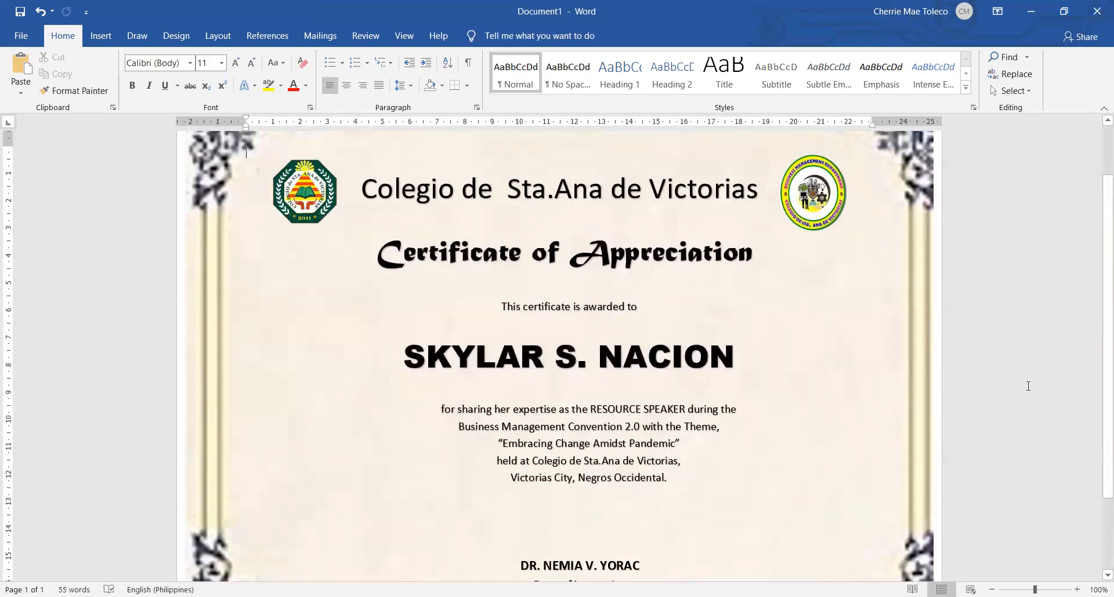
scroll(1028, 386, "down", 4, "ctrl")
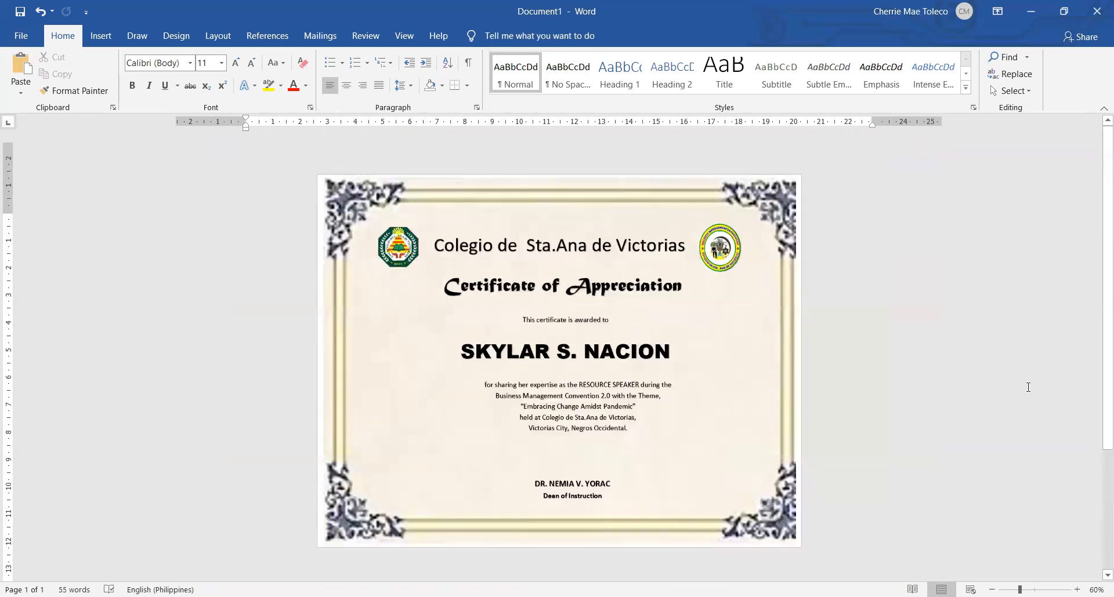
scroll(1028, 386, "up", 3, "ctrl")
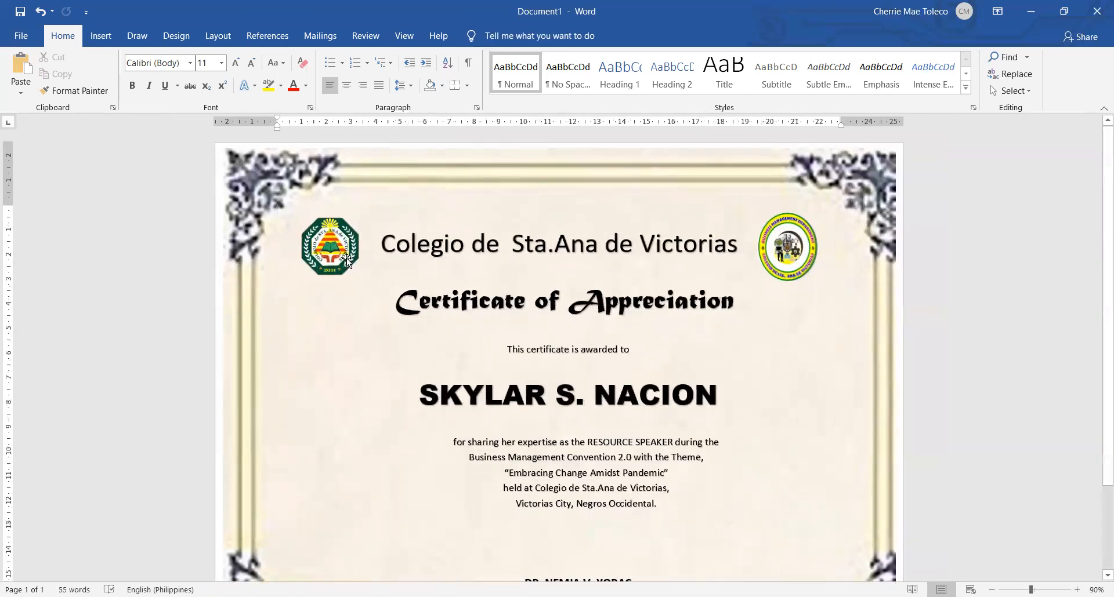
Group the two logos together with the decorative border picture
left_click(337, 246)
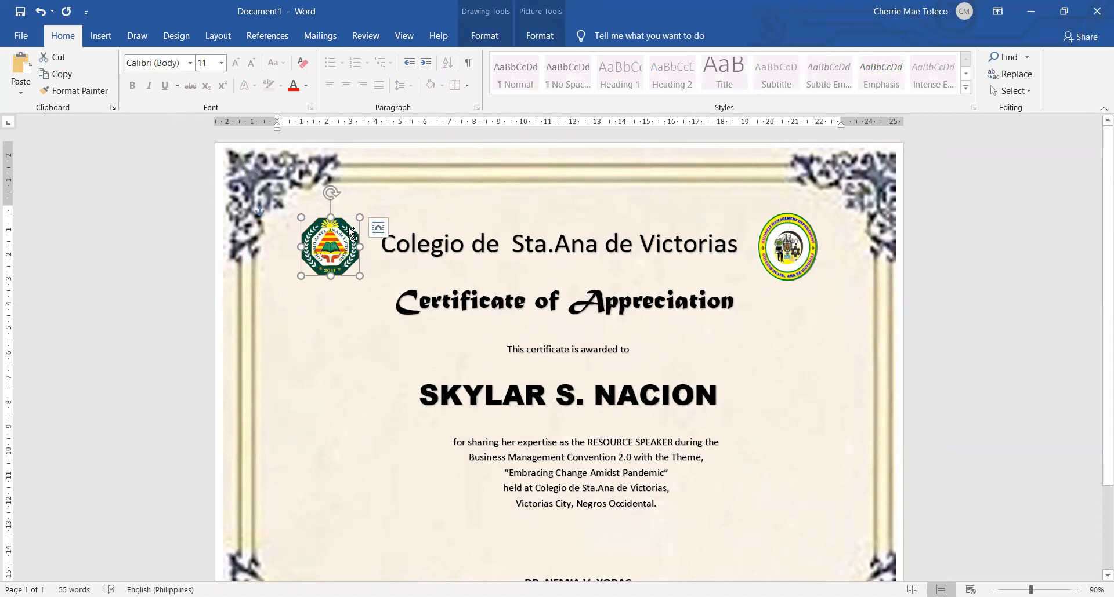
left_click(813, 248, "shift")
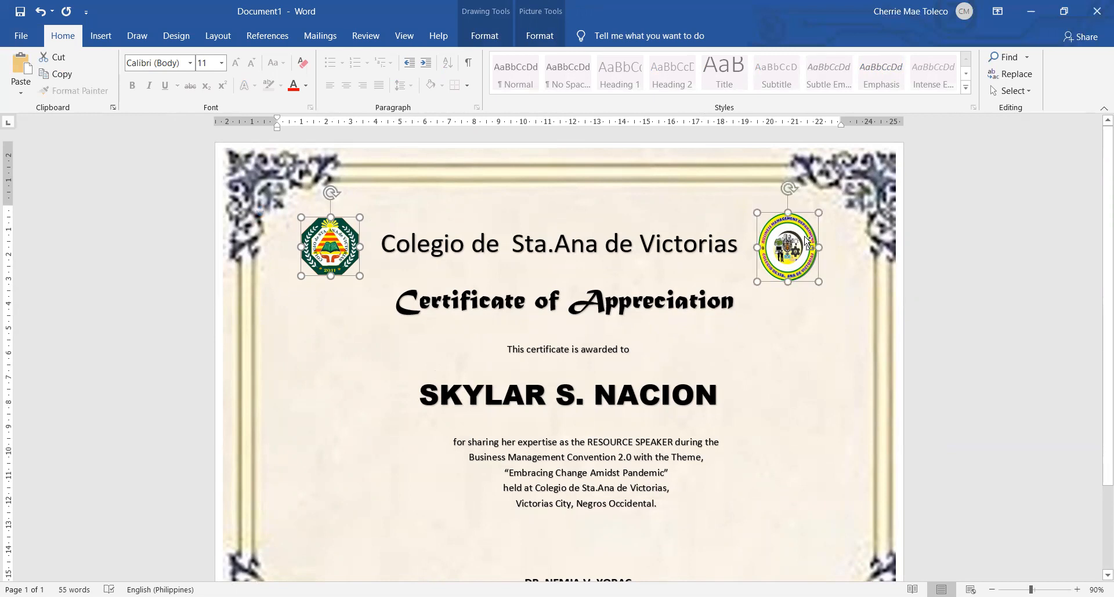
left_click(653, 155, "shift")
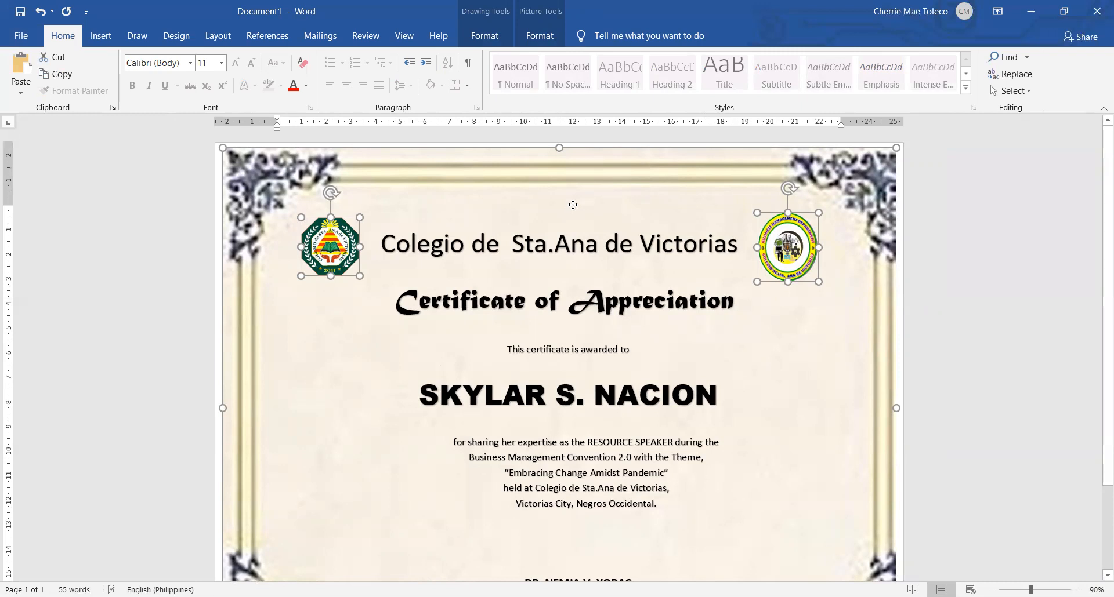
right_click(573, 205)
mouse_move(667, 293)
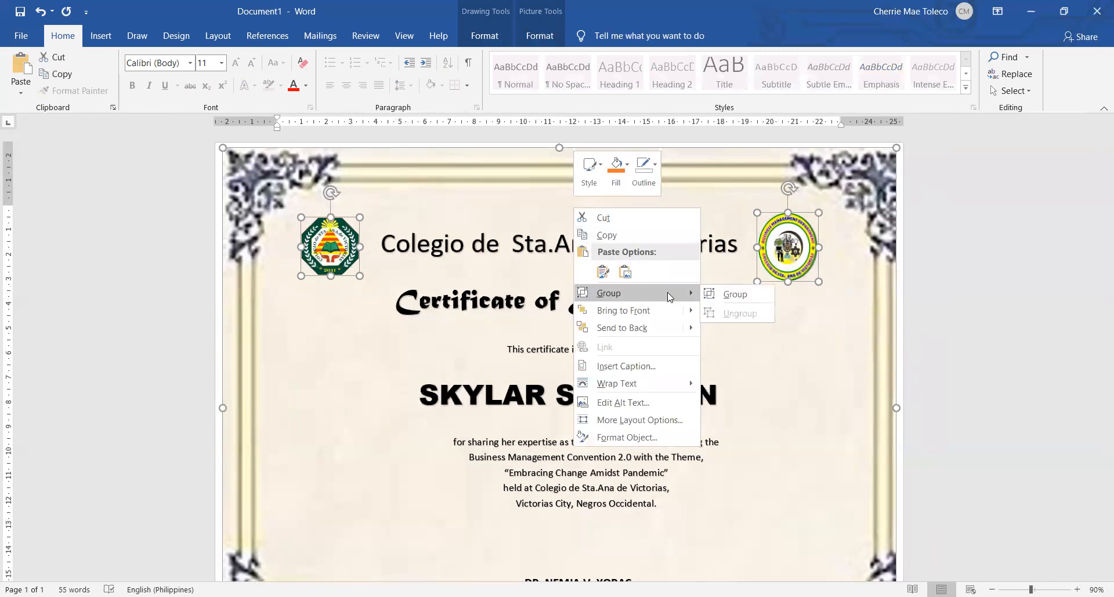
left_click(743, 291)
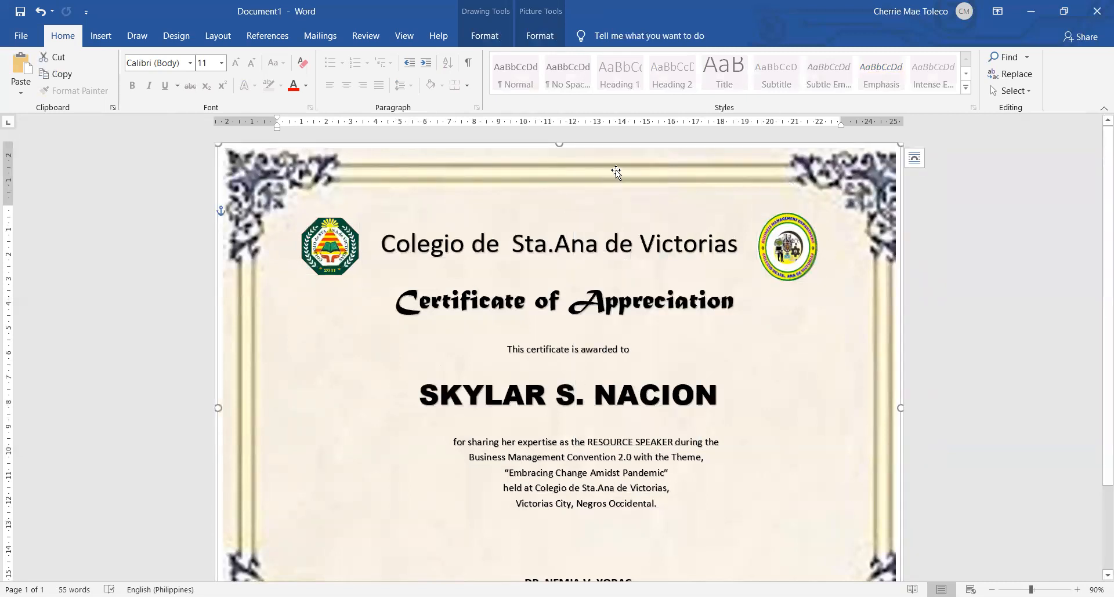
Move the grouped border and logos slightly to the left and down on the page
left_click_drag(616, 171, 588, 178)
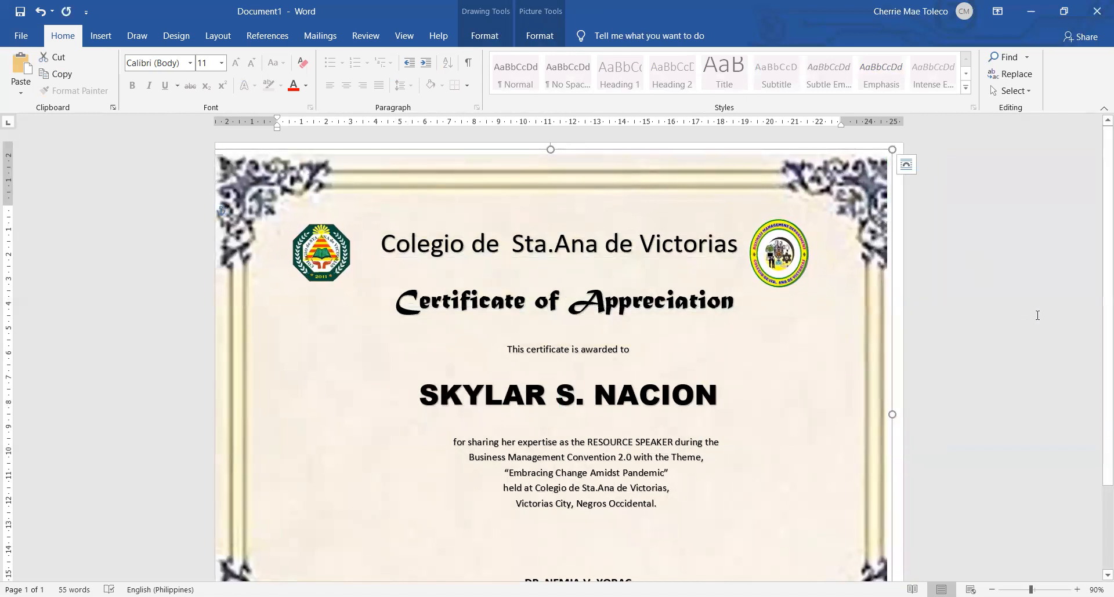
scroll(1032, 314, "down", 3, "ctrl")
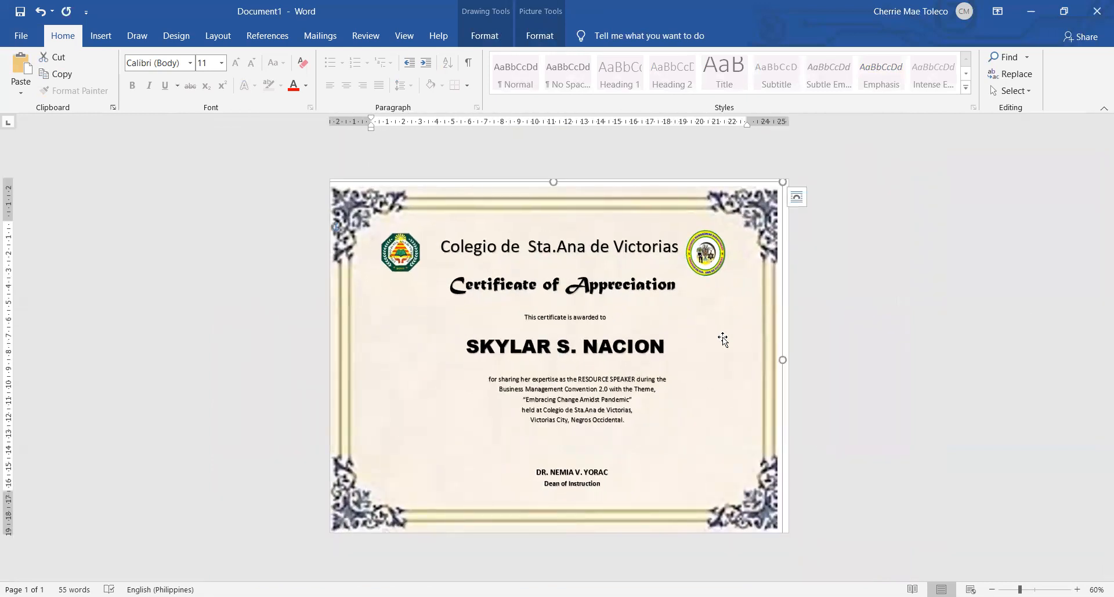
left_click_drag(718, 332, 733, 335)
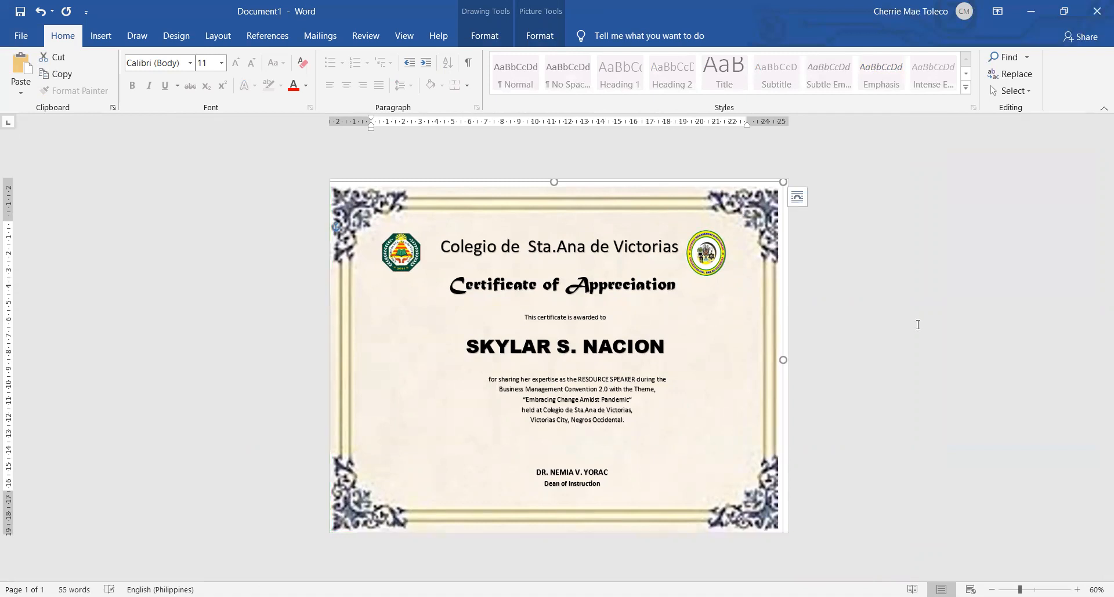
left_click(917, 325)
scroll(919, 325, "up", 3, "ctrl")
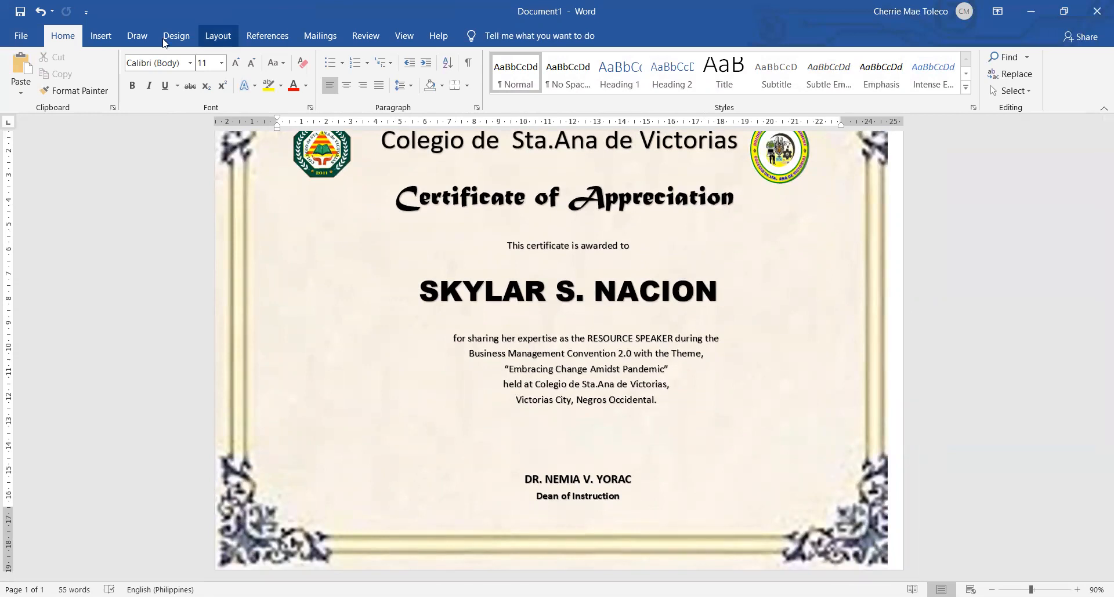
Draw a rectangle about 5.6 cm high and 4.5 cm wide beside the recipient's name, overlapping its first letter
left_click(104, 39)
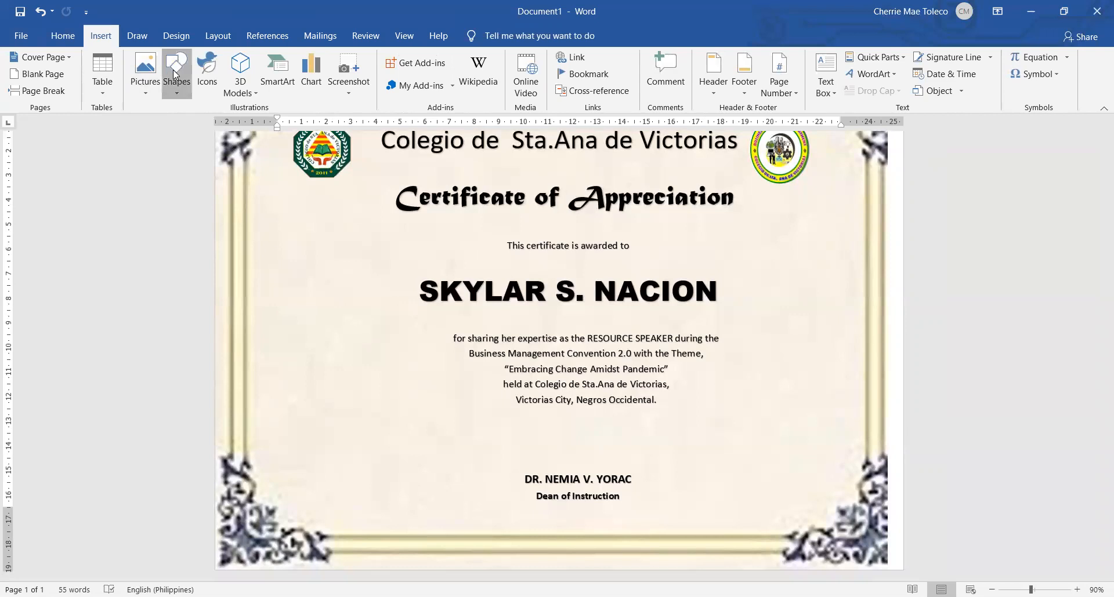
left_click(176, 74)
left_click(213, 127)
left_click_drag(316, 240, 425, 379)
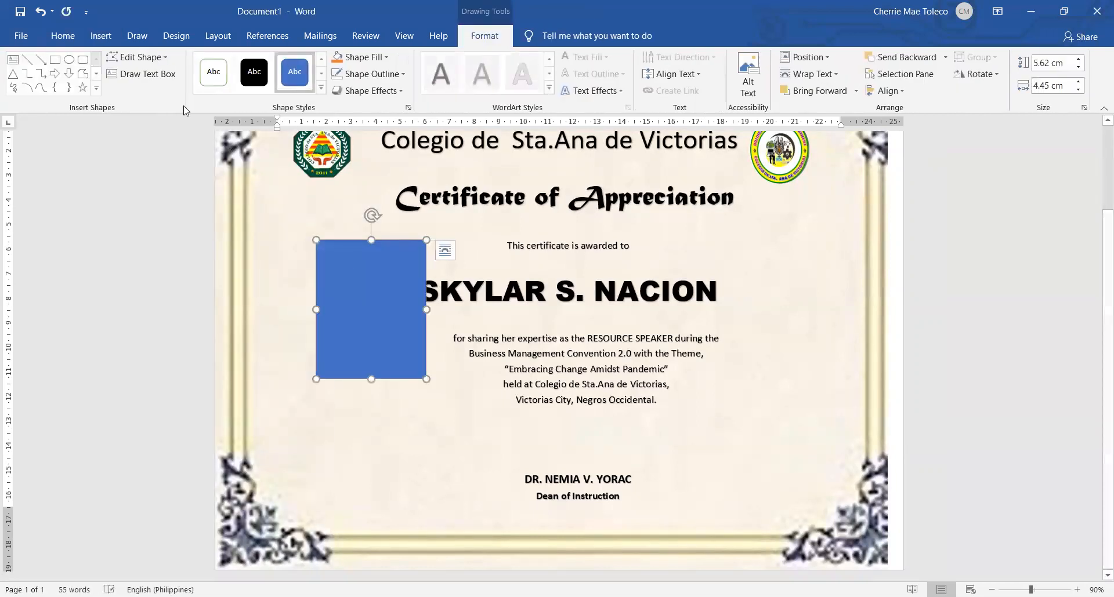
Change the blue rectangle beside the recipient's name into an oval
left_click(141, 63)
mouse_move(191, 75)
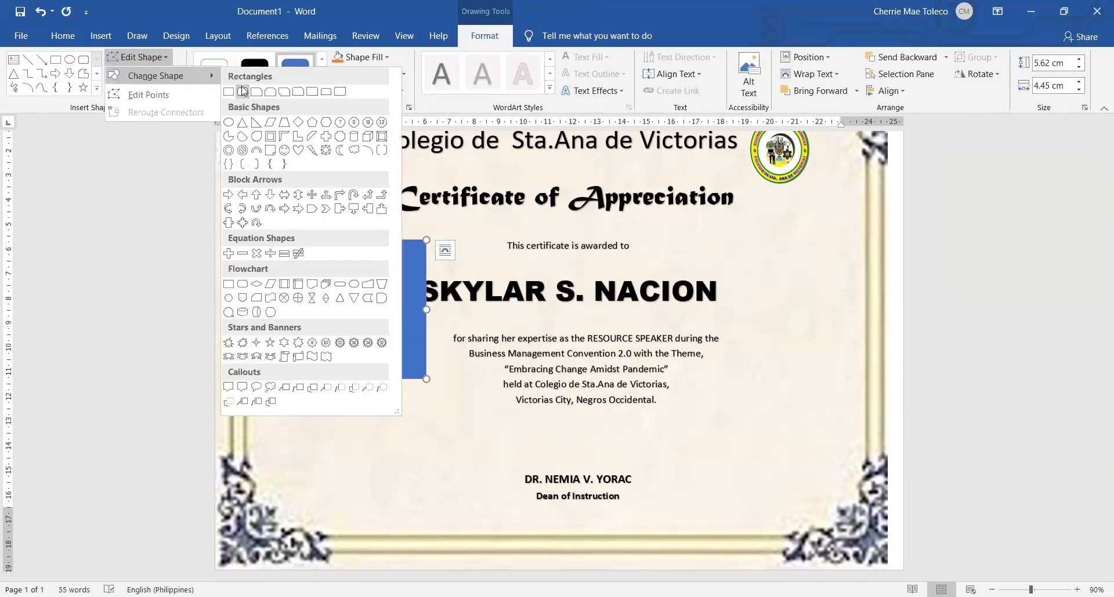
left_click(226, 122)
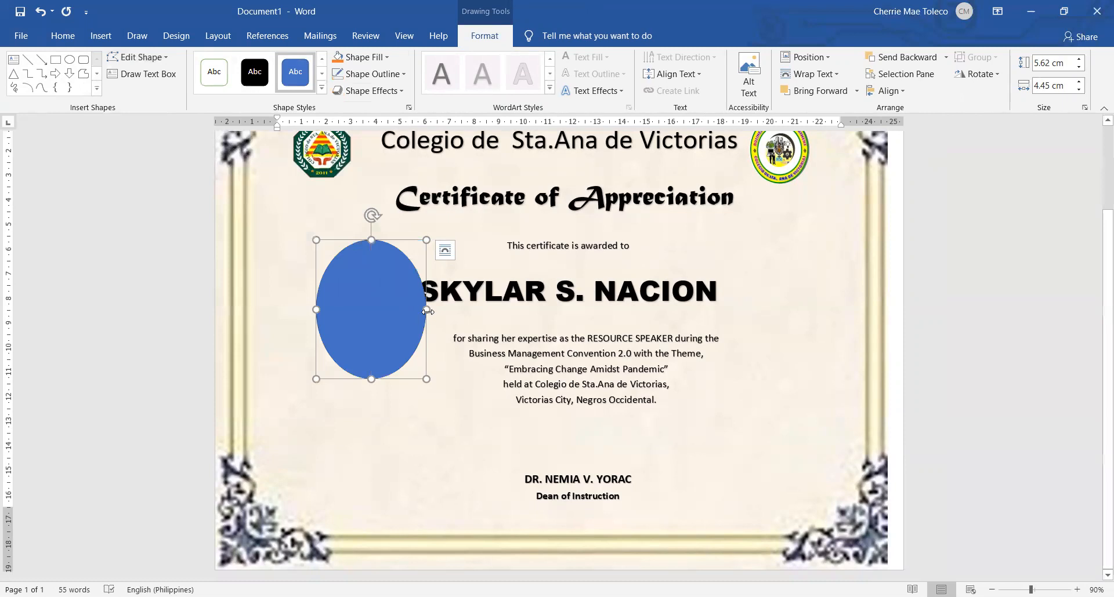
Send the oval to the back, then send the grouped border and logos to the back so they lie behind the oval
right_click(357, 274)
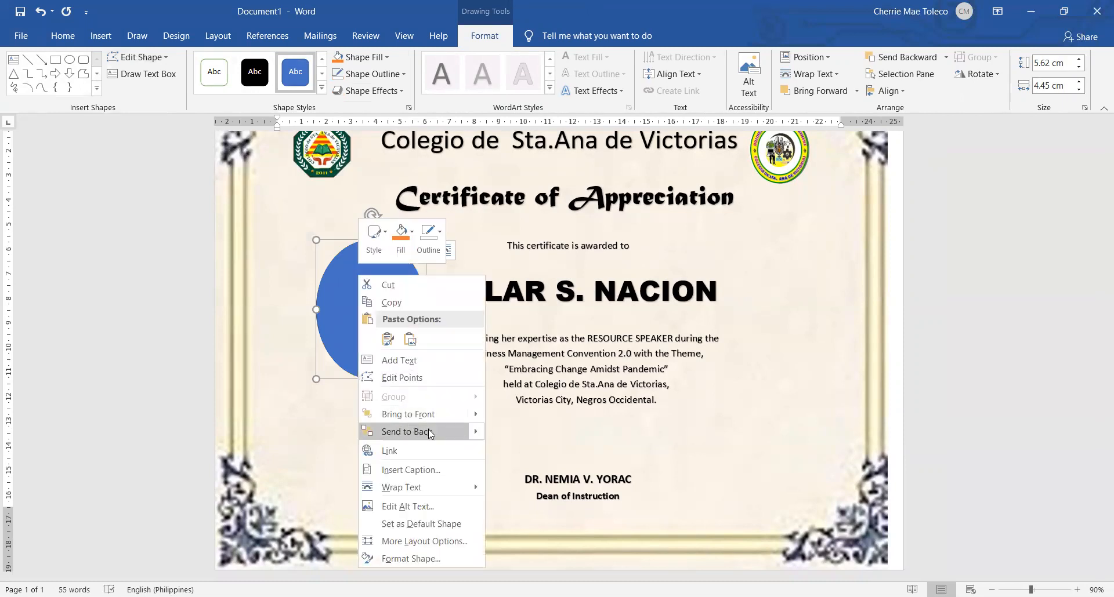
left_click(429, 433)
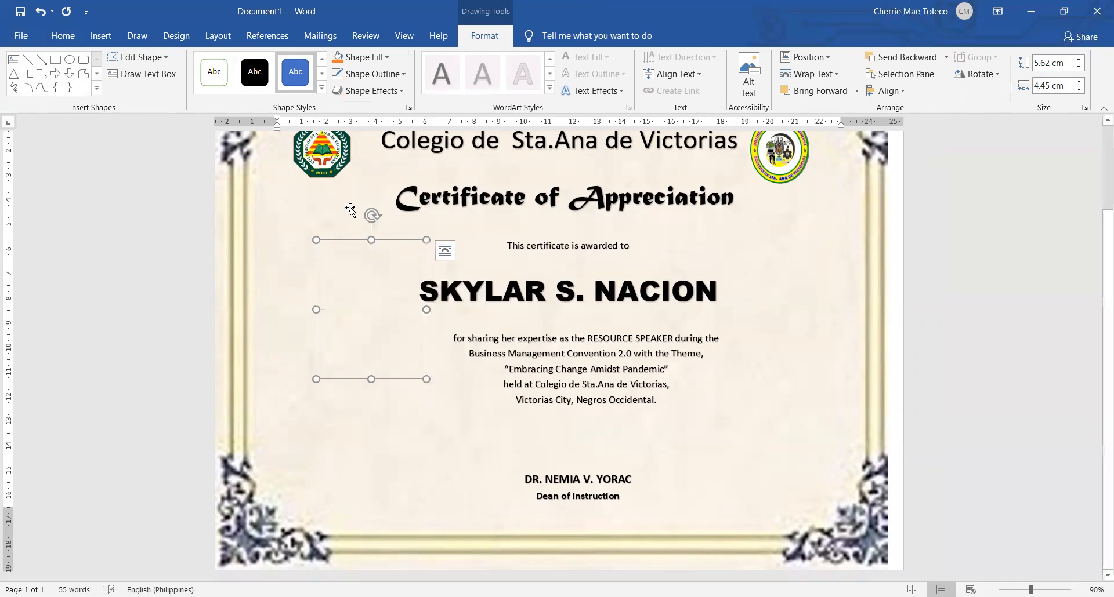
left_click(804, 251)
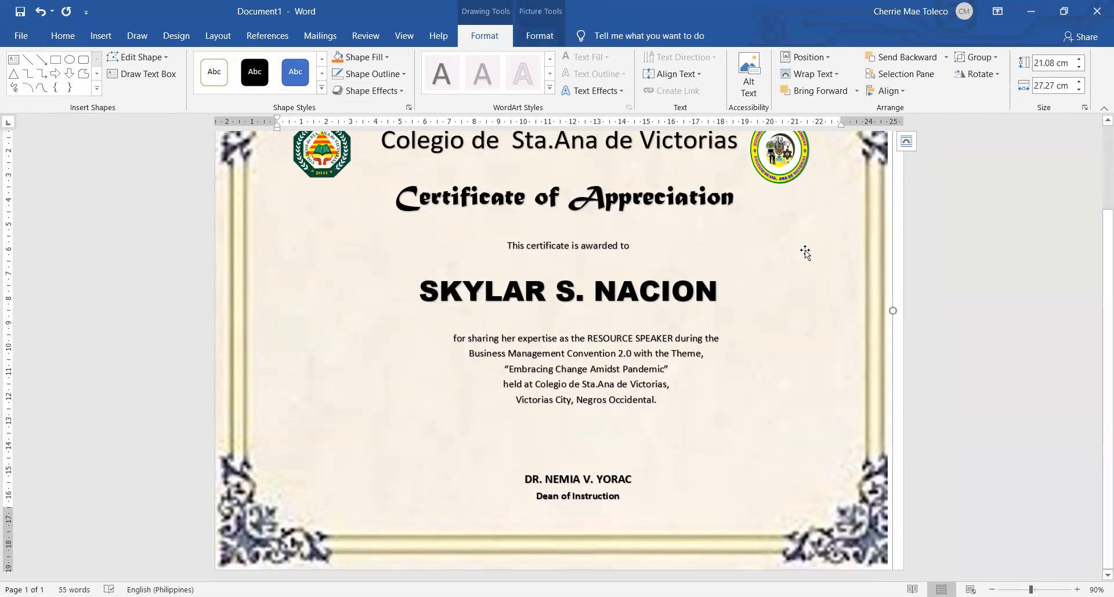
right_click(805, 250)
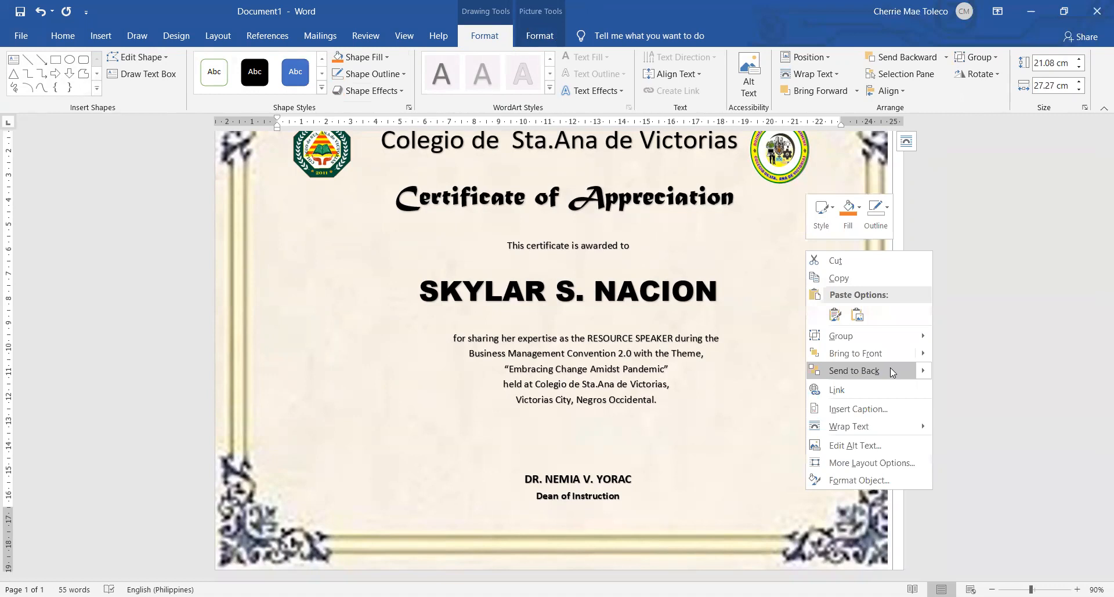
left_click(890, 371)
Move and stretch the oval behind the recipient's name and citation, making it about 7 cm high and 16 cm wide
left_click_drag(383, 289, 542, 303)
left_click_drag(612, 325, 756, 325)
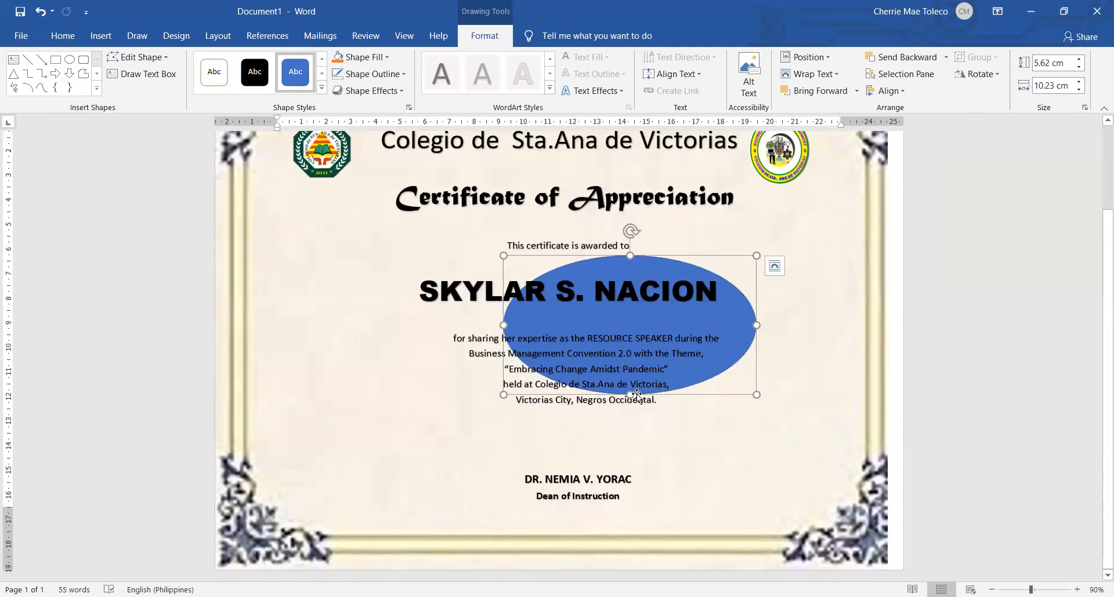
left_click_drag(631, 397, 628, 438)
left_click_drag(617, 354, 459, 308)
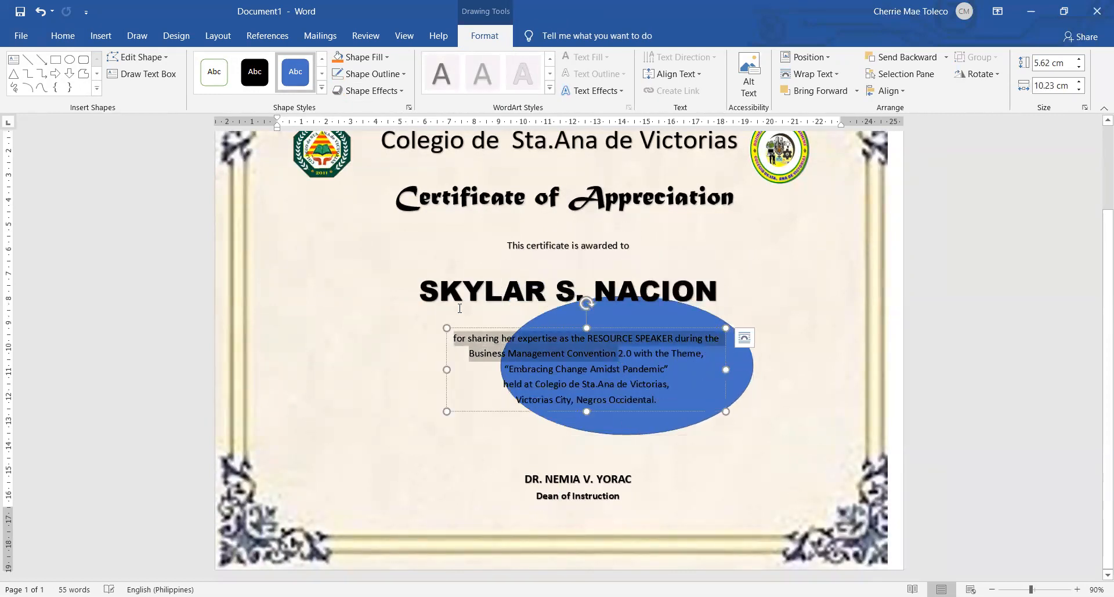
left_click(750, 377)
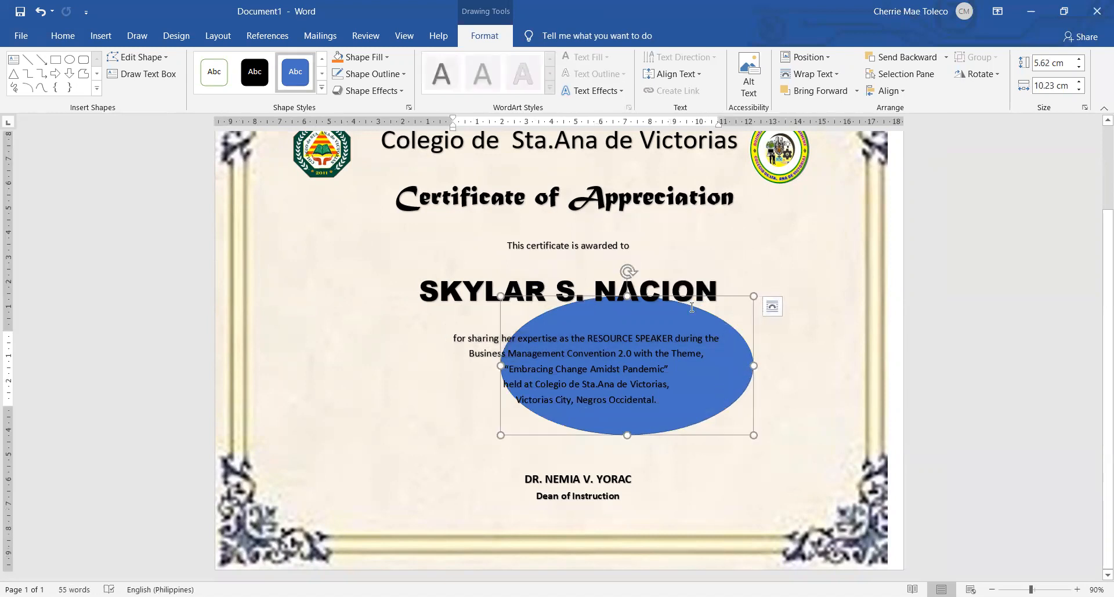
left_click_drag(627, 296, 627, 261)
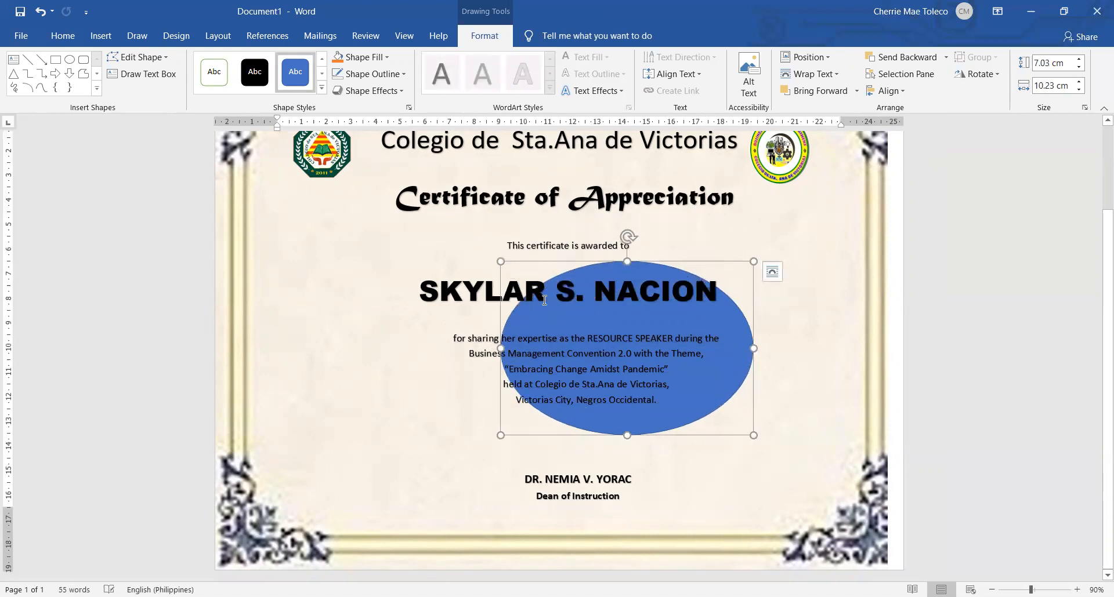
left_click_drag(356, 348, 357, 348)
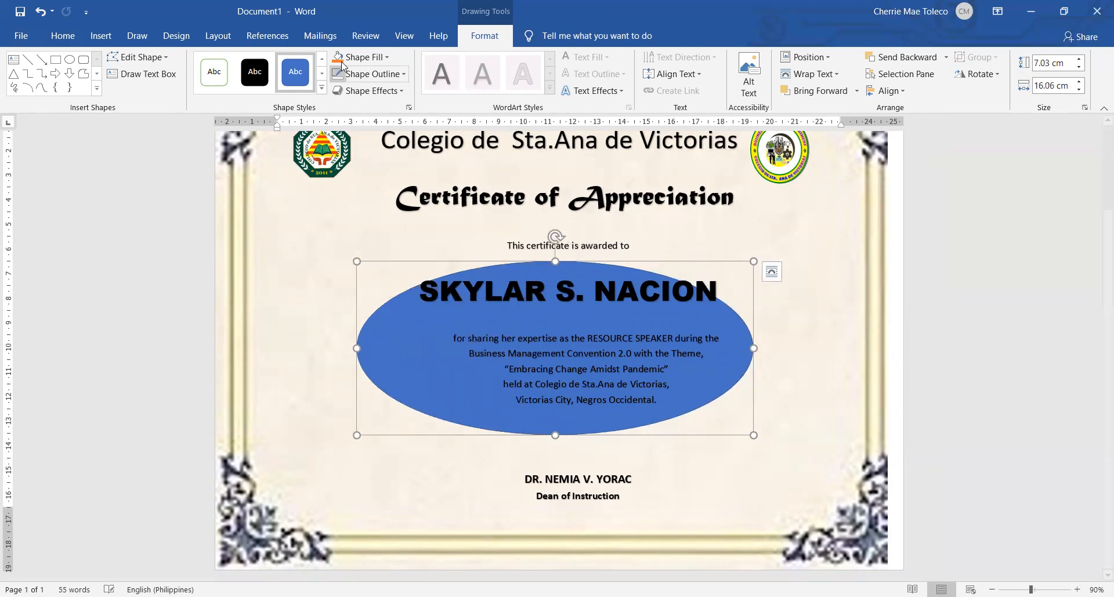
Fill the oval with the picture file CSAV FACADE from the computer
left_click(358, 62)
left_click(384, 219)
left_click(434, 263)
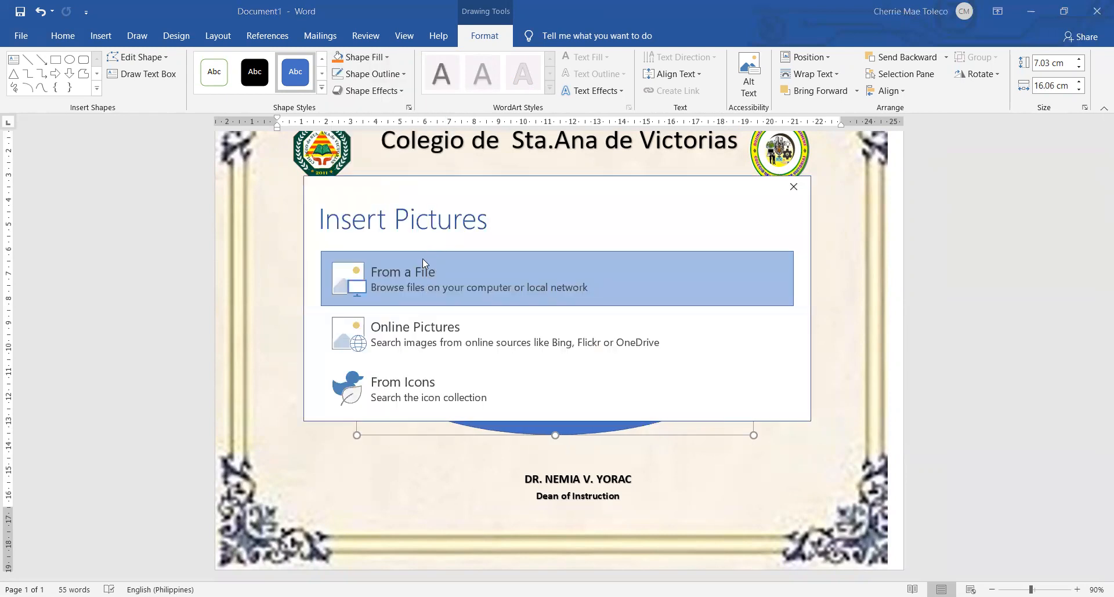
left_click(406, 134)
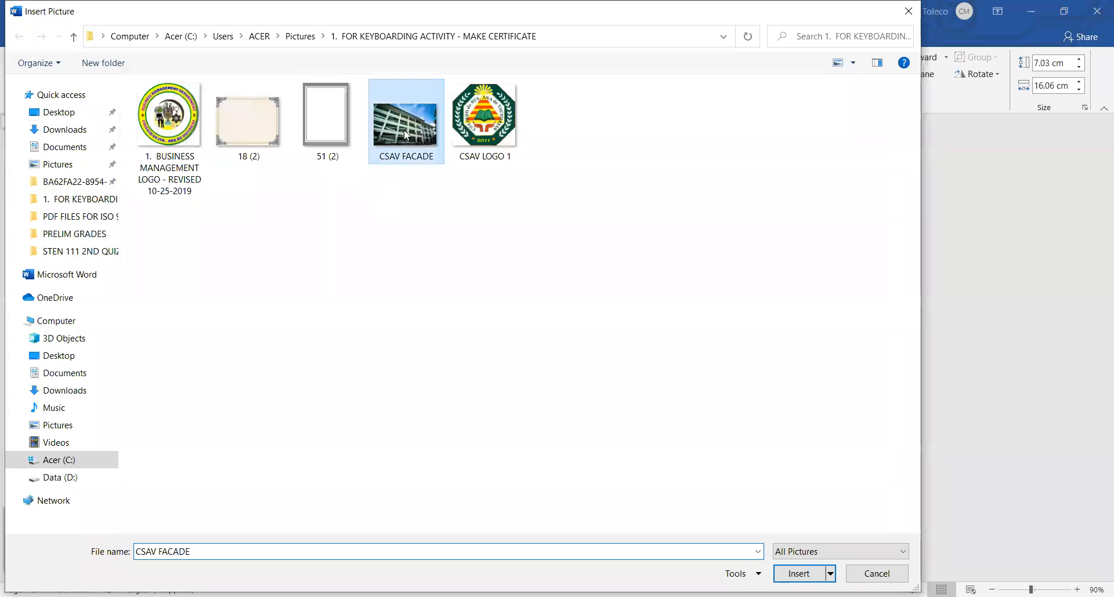
double_click(406, 135)
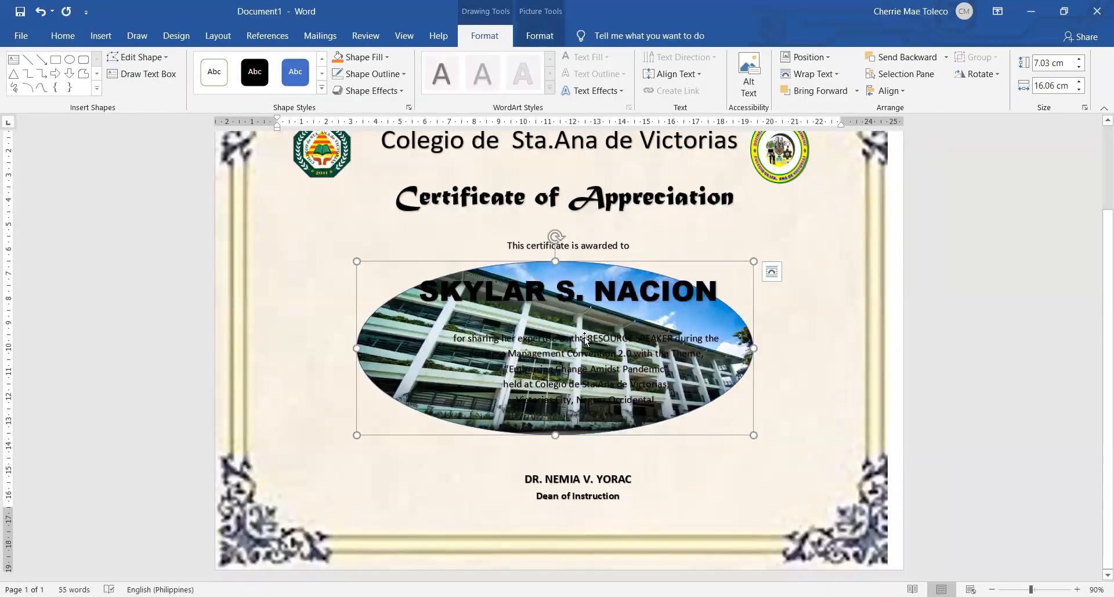
Recolor the building picture in the oval with the pale Washout preset
left_click(550, 14)
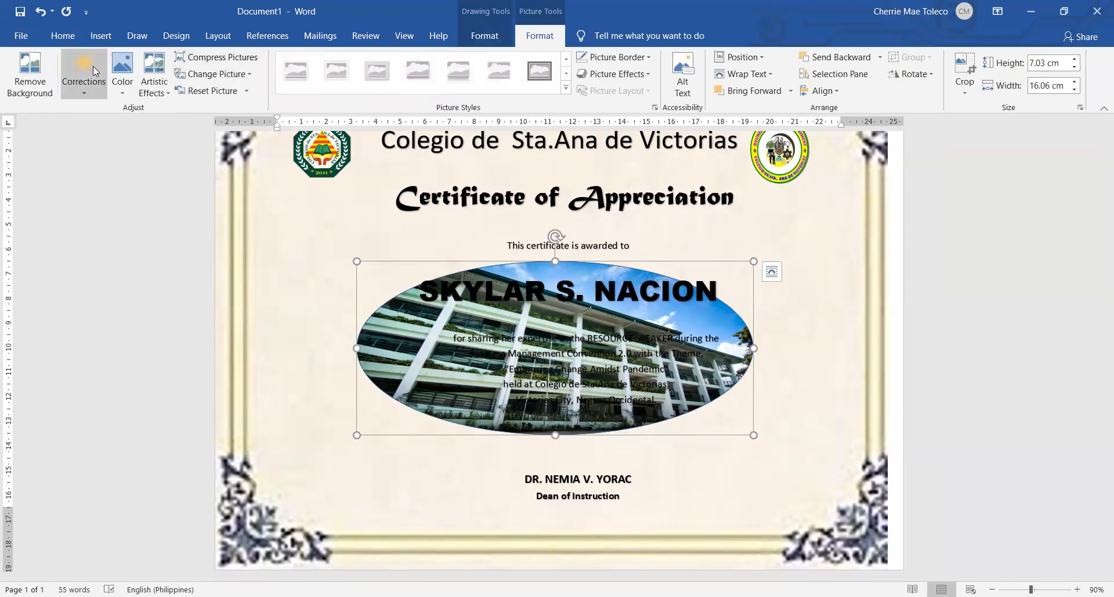
left_click(122, 82)
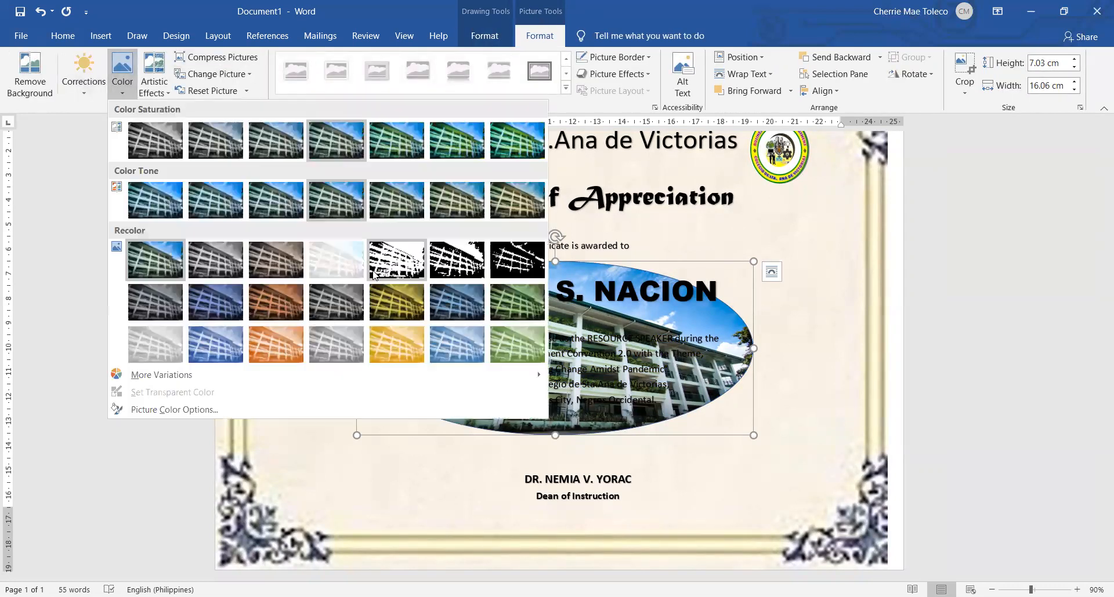
left_click(345, 269)
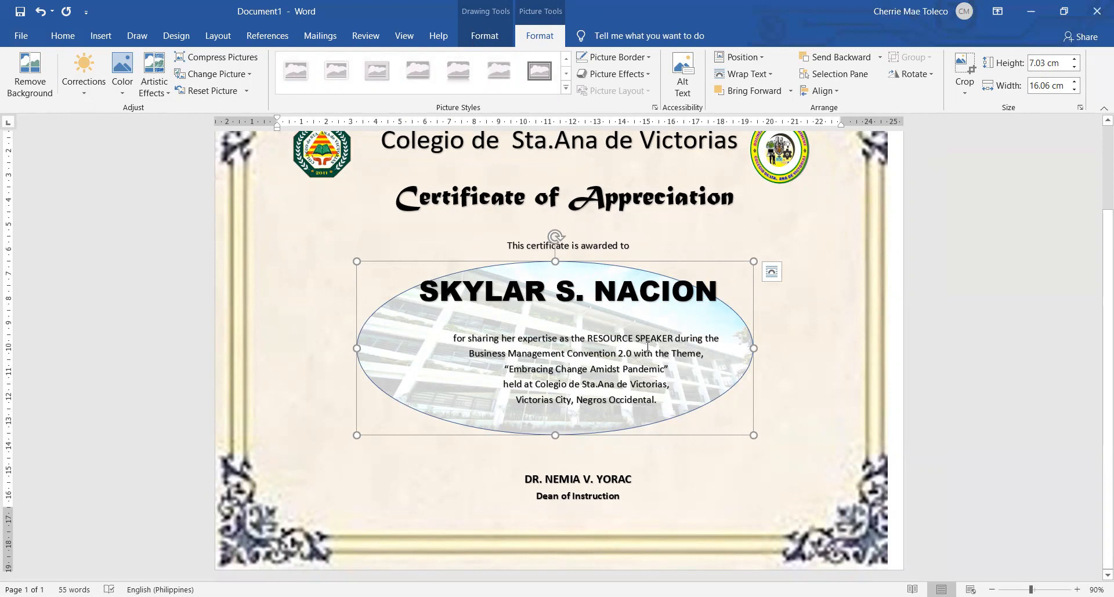
Remove the outline of the picture-filled oval and deselect it
left_click(476, 13)
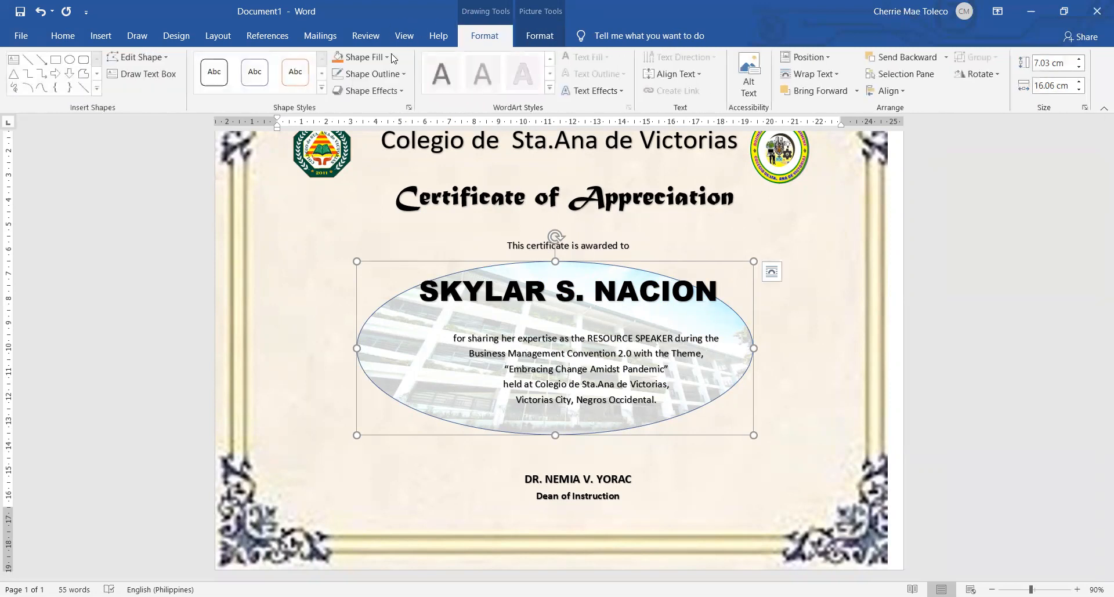
left_click(342, 79)
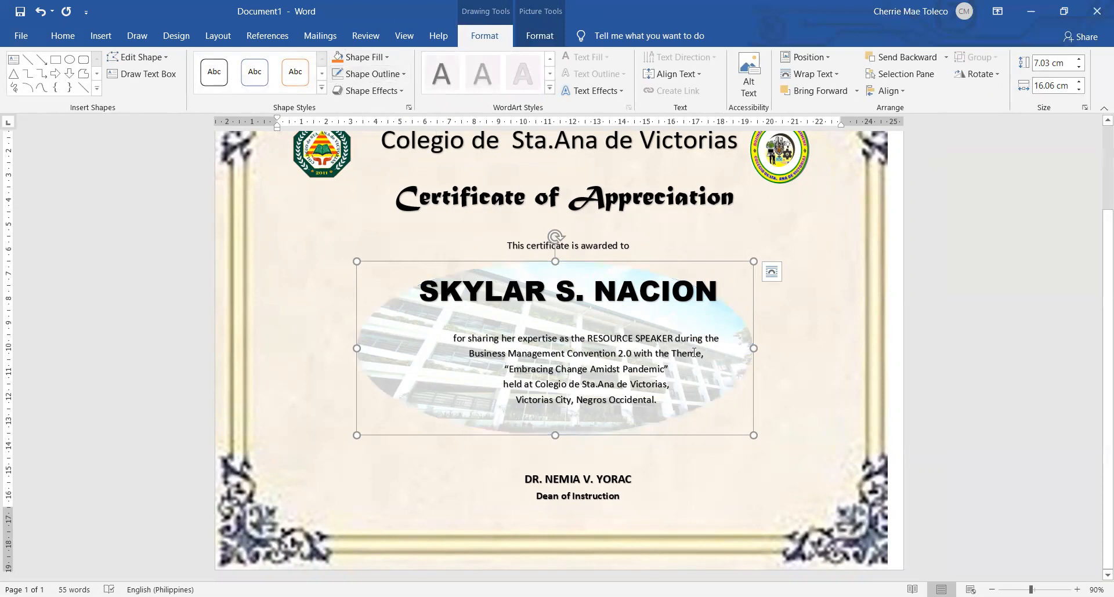
left_click(974, 367)
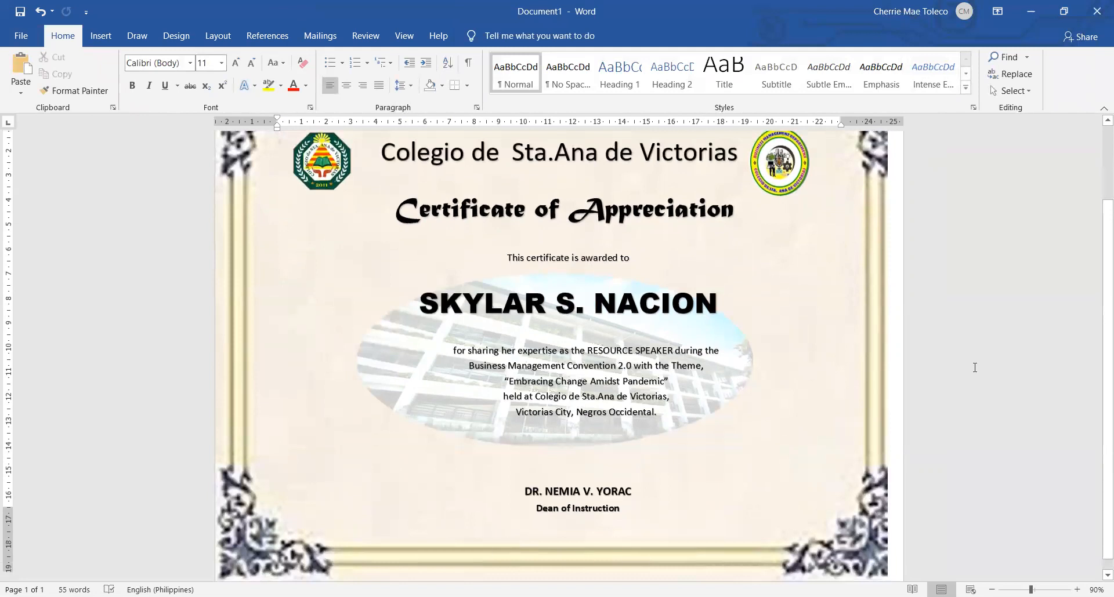
scroll(974, 367, "down", 1)
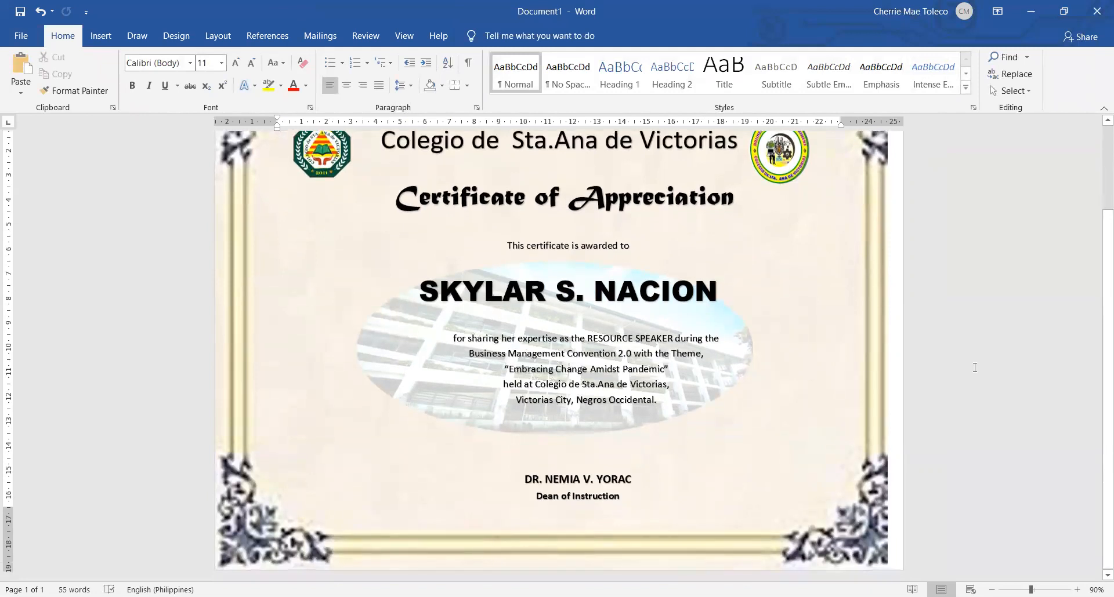